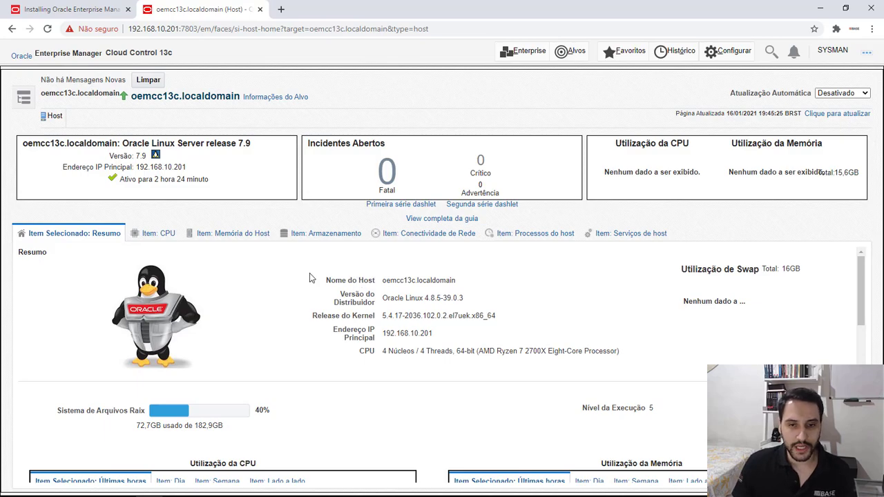
Switch to the MobaXterm session on base01 and display the operating system version with cat /etc/*-release
key(alt+Tab)
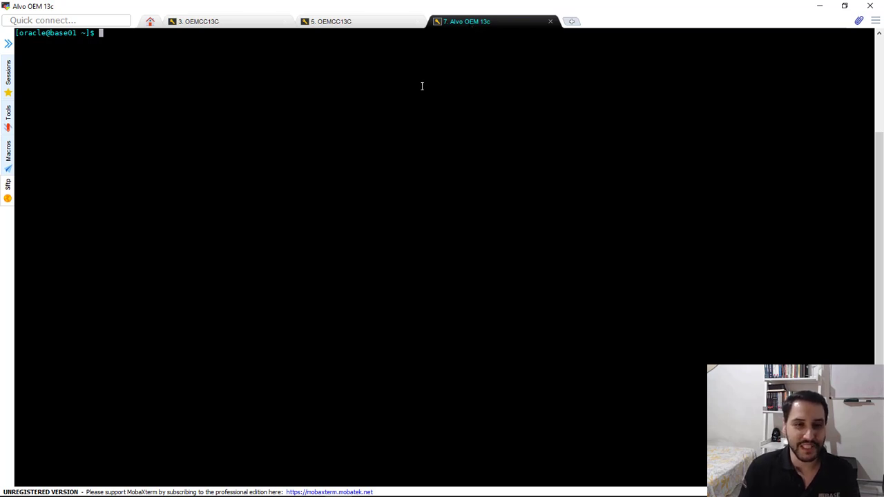
key(Return)
key(Return)
key(Return)
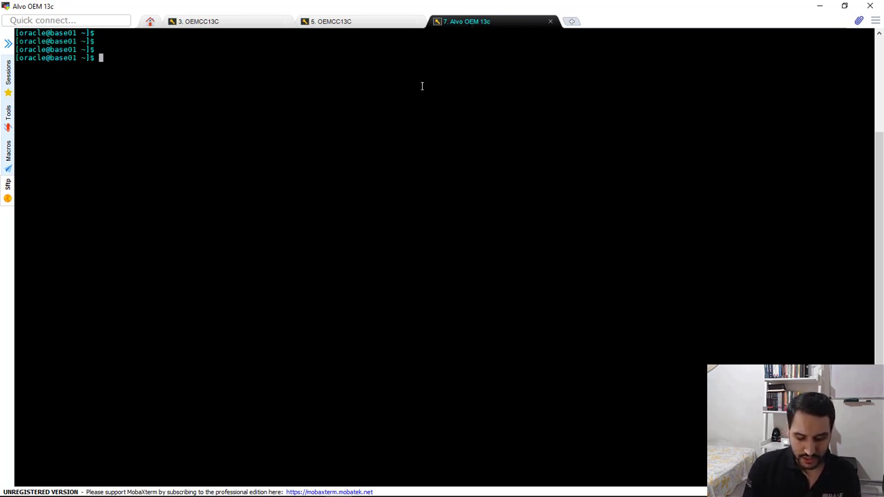
text(ca)
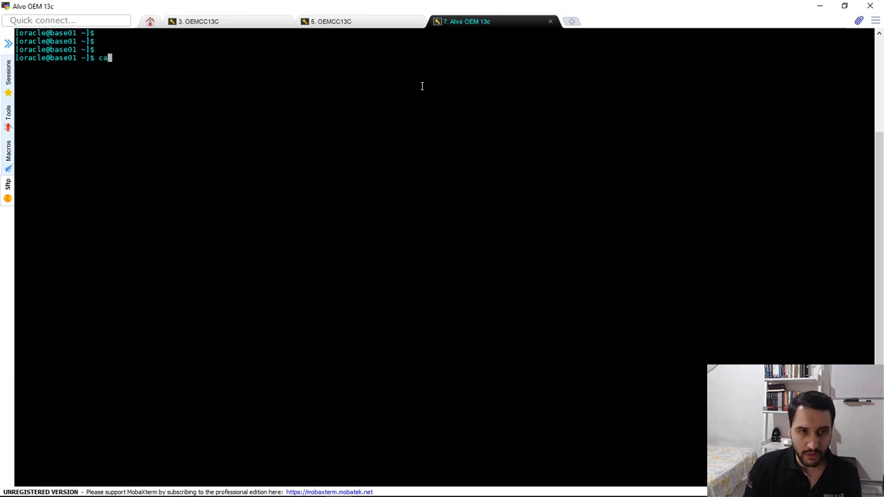
text(t /etc/)
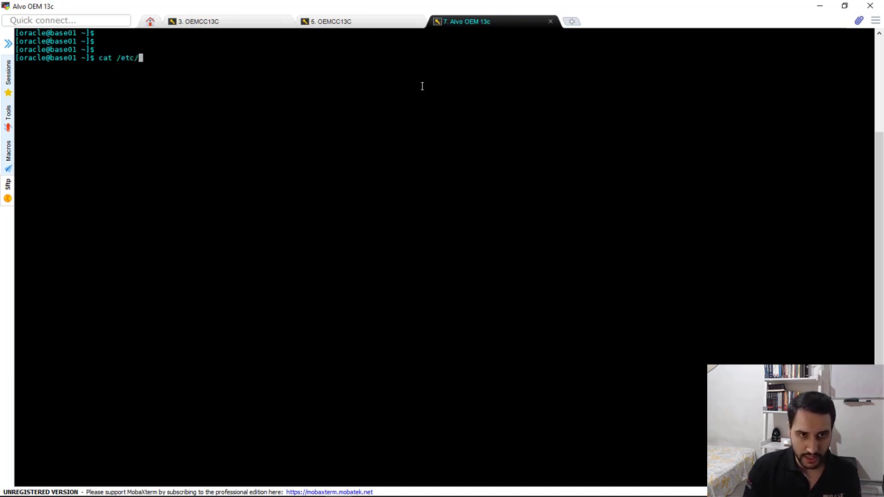
text(*-r)
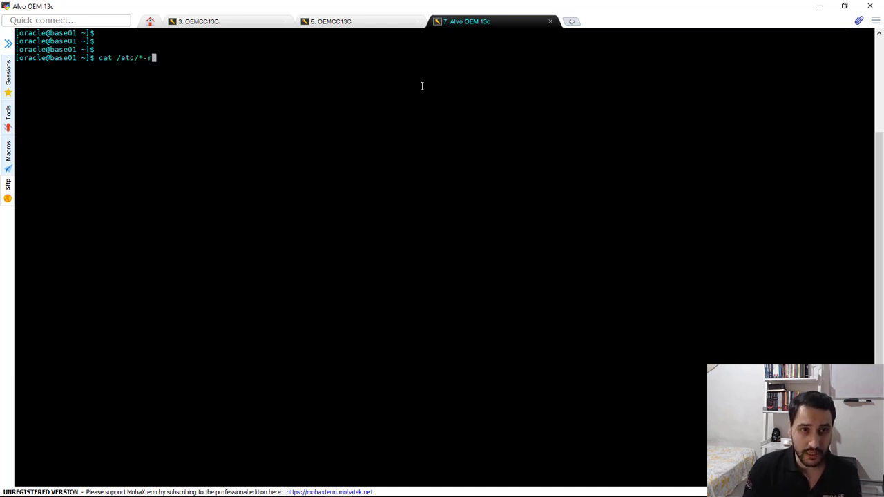
text(elease)
key(Return)
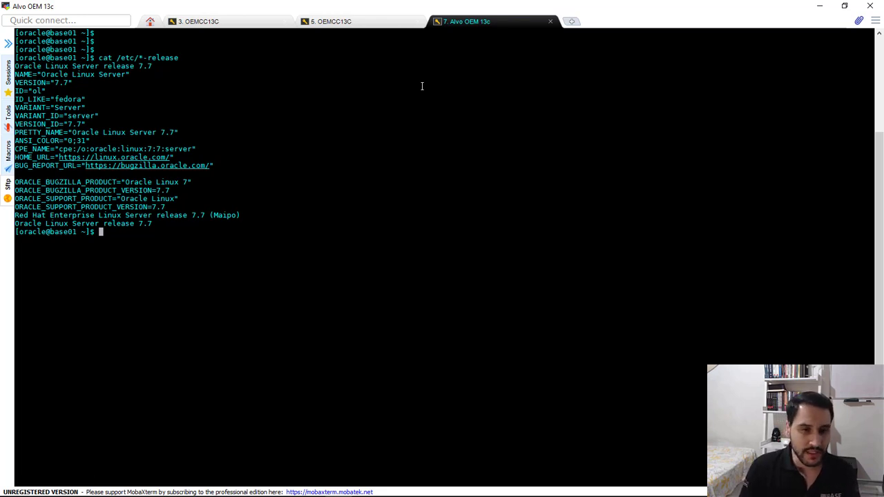
key(Return)
key(Return)
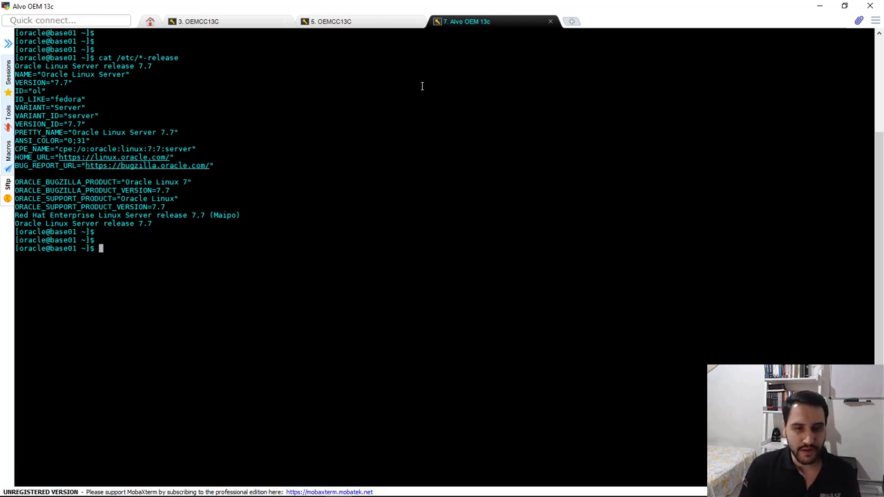
key(Return)
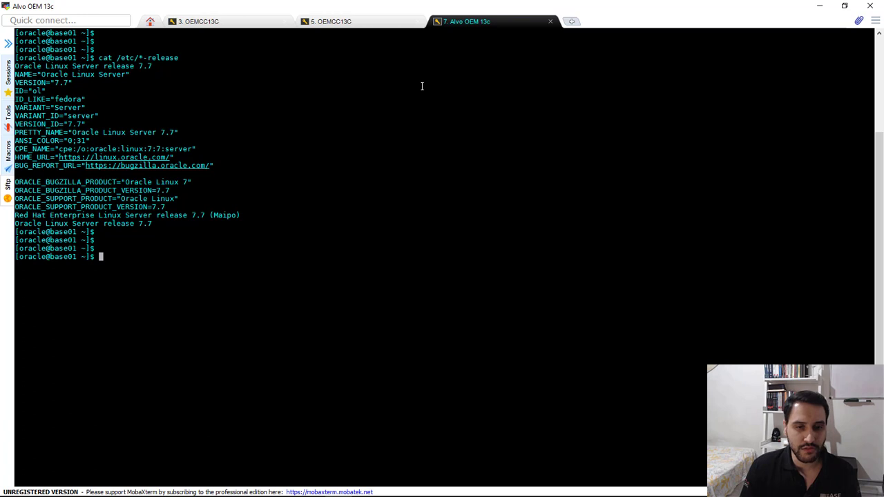
Connect to the local Oracle database with sqlplus / as sysdba and check its release
key(Return)
text(sqlp)
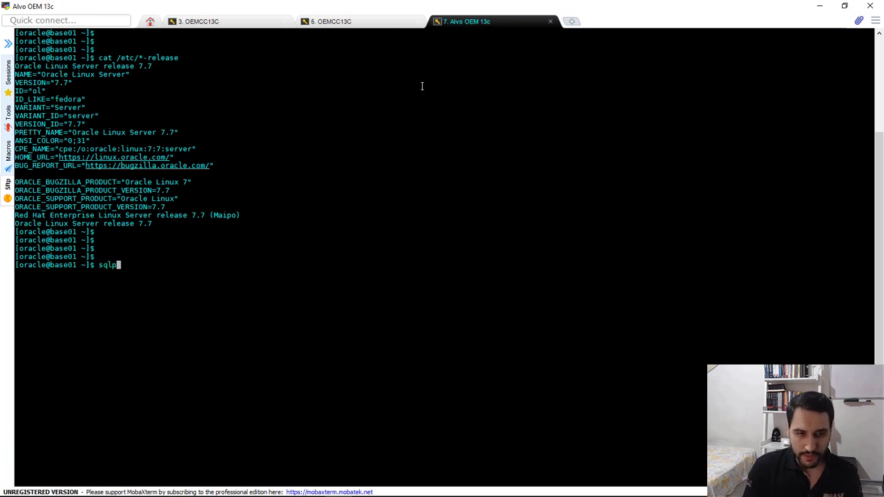
text(lus / as sysdba)
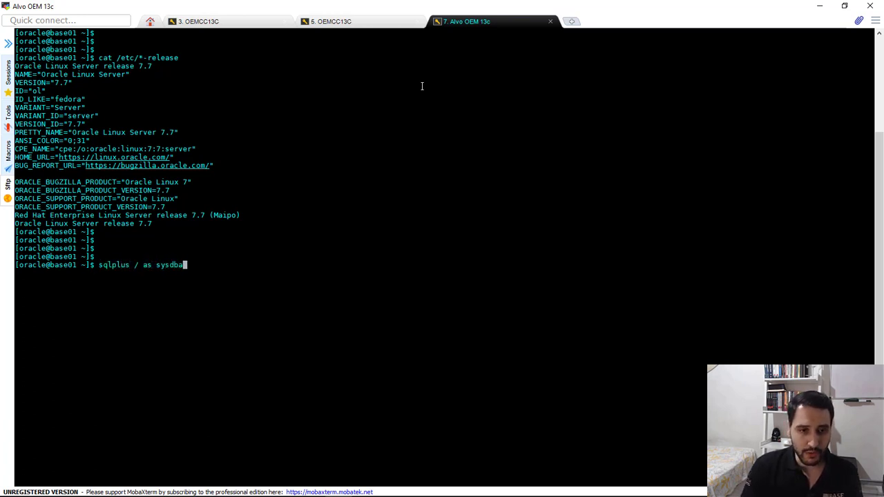
key(Return)
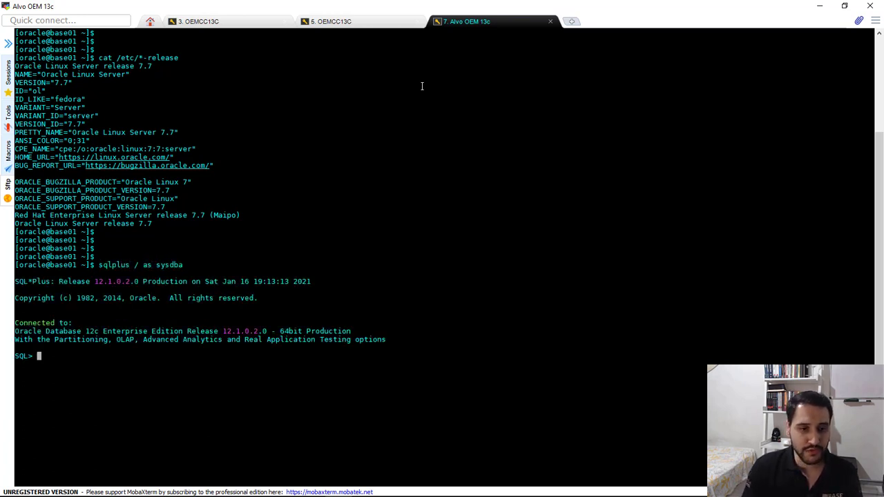
double_click(100, 281)
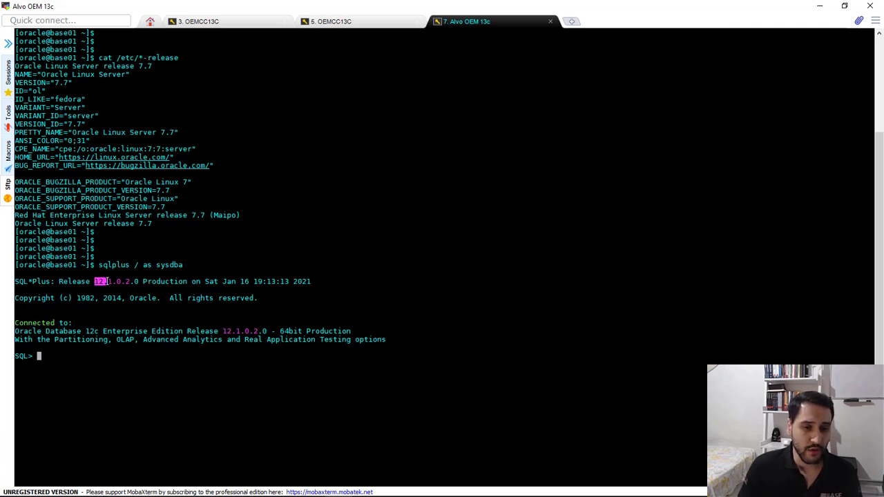
Query the cdb column from v$database to check whether the database is a container database
click(125, 356)
text(sele)
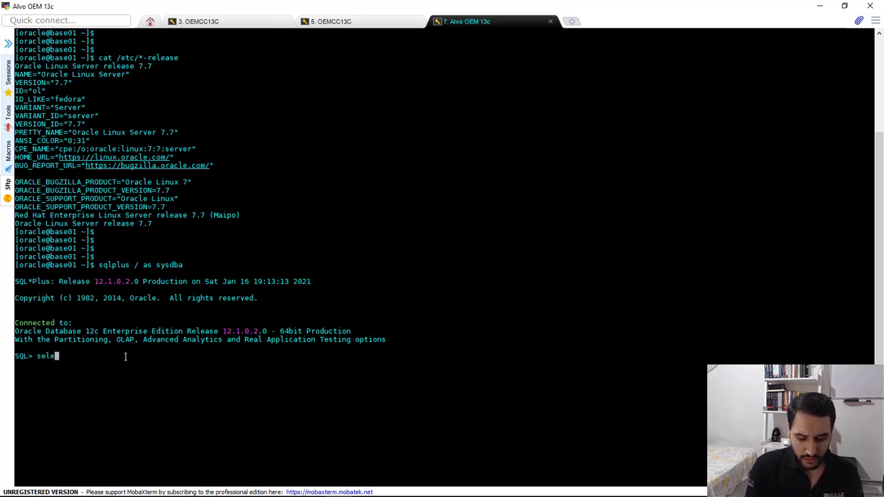
text(ct cdb from v)
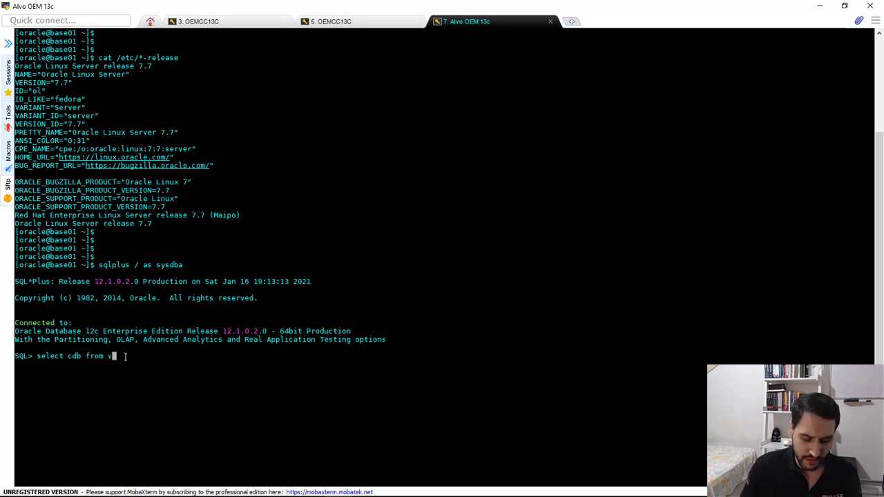
text($databas)
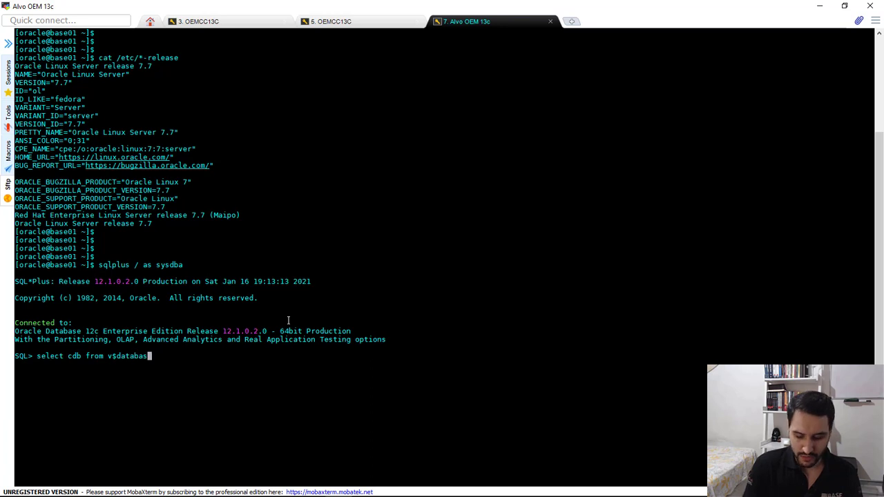
text(e;)
key(Return)
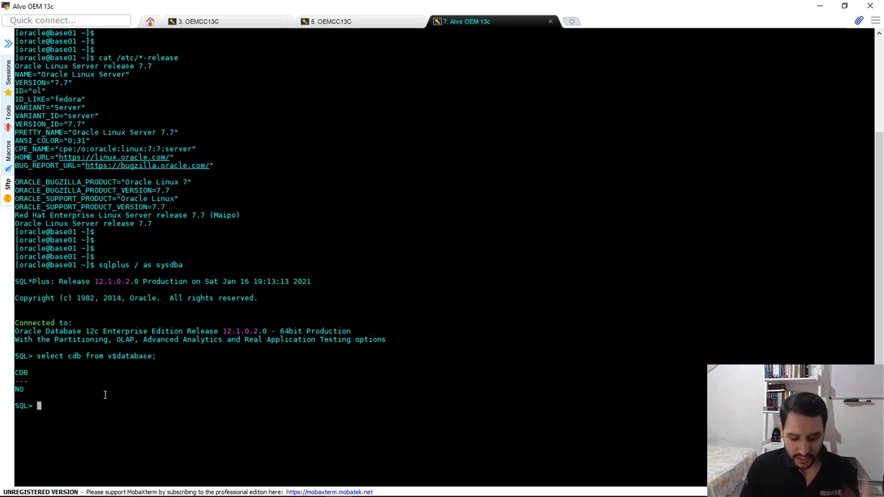
Query the name column from v$database to check the database name
text(select )
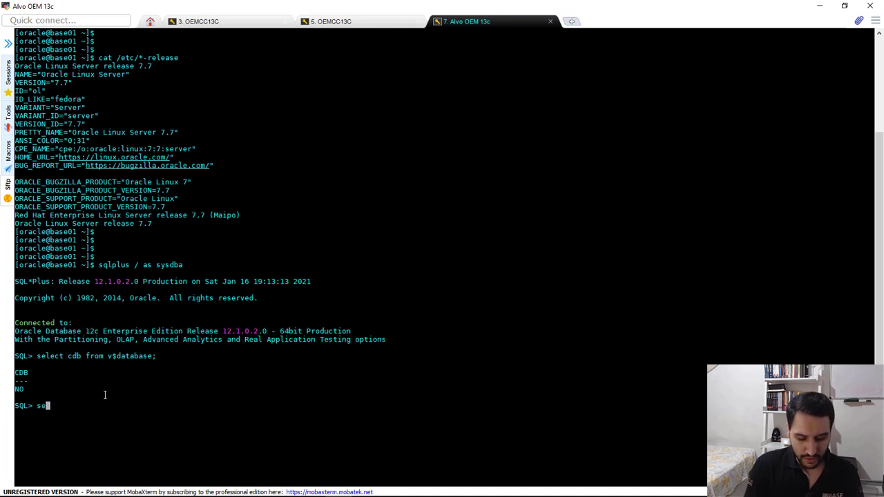
text(nam)
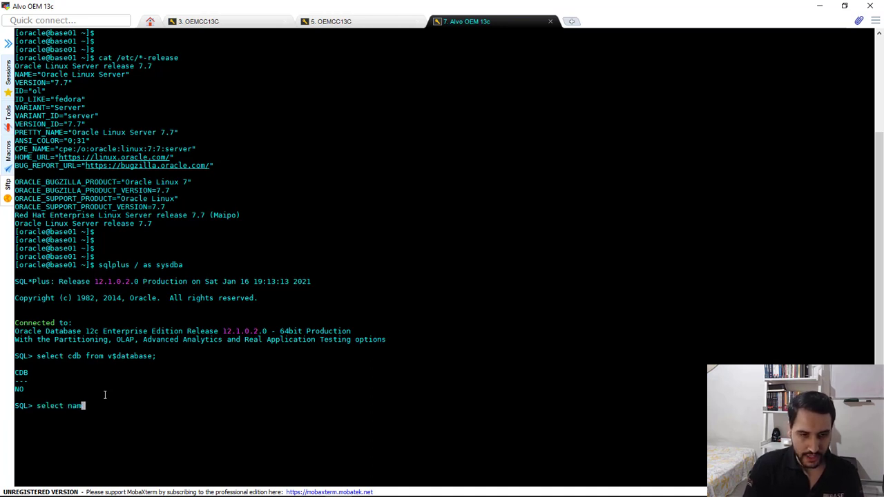
text(e from v$dat)
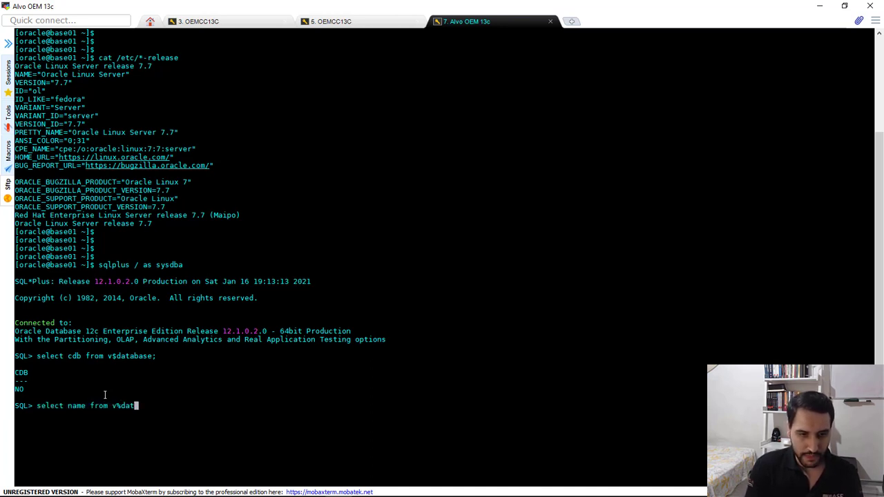
key(BackSpace)
key(BackSpace)
key(BackSpace)
key(BackSpace)
text($database;)
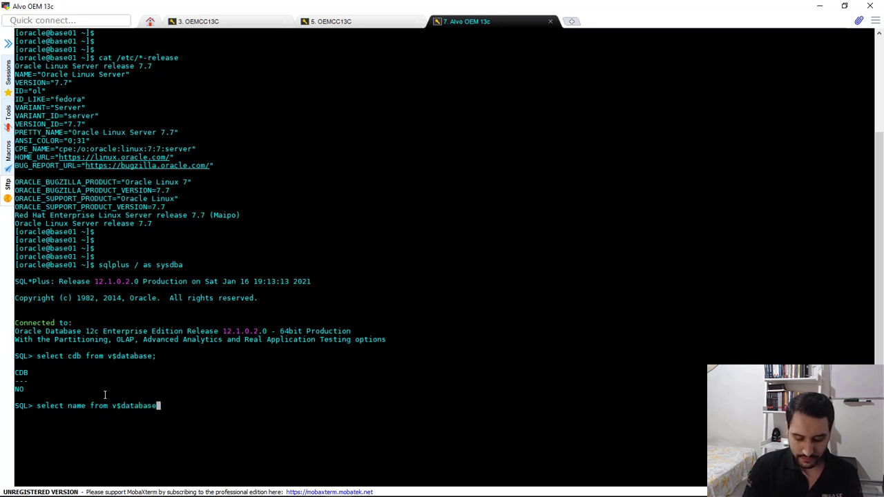
key(Return)
double_click(33, 440)
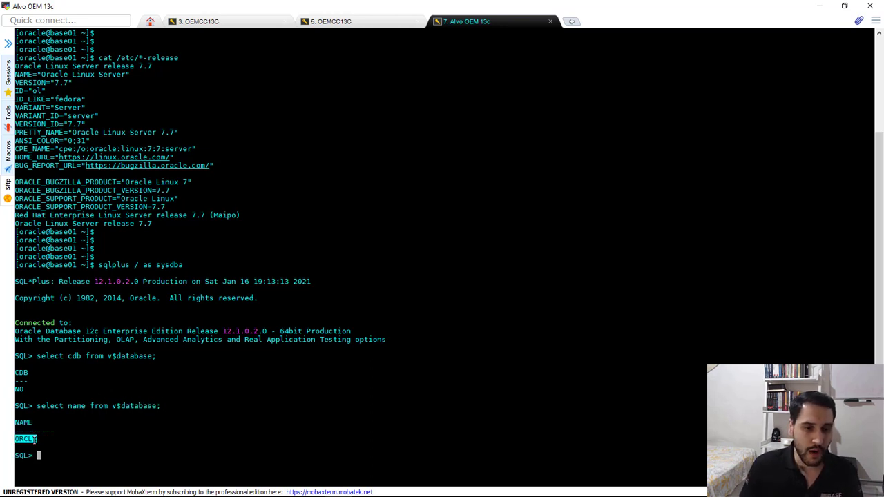
click(110, 430)
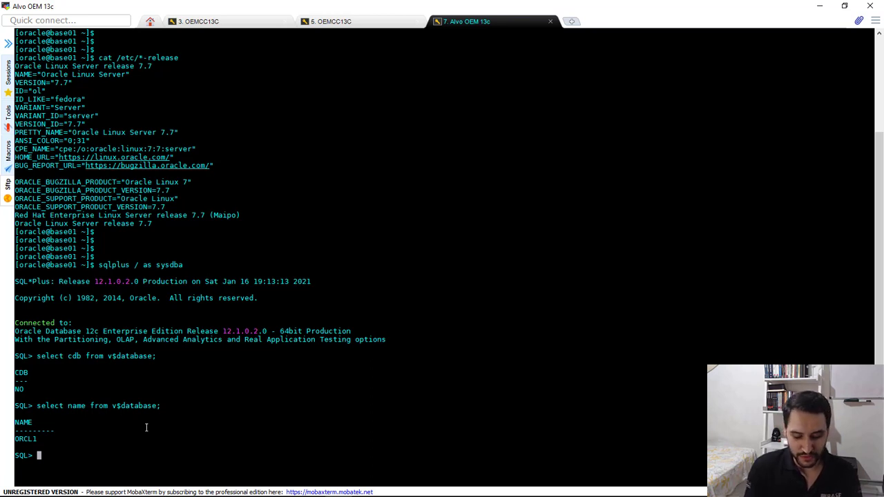
Exit SQL*Plus back to the shell and clear the terminal
text(exit)
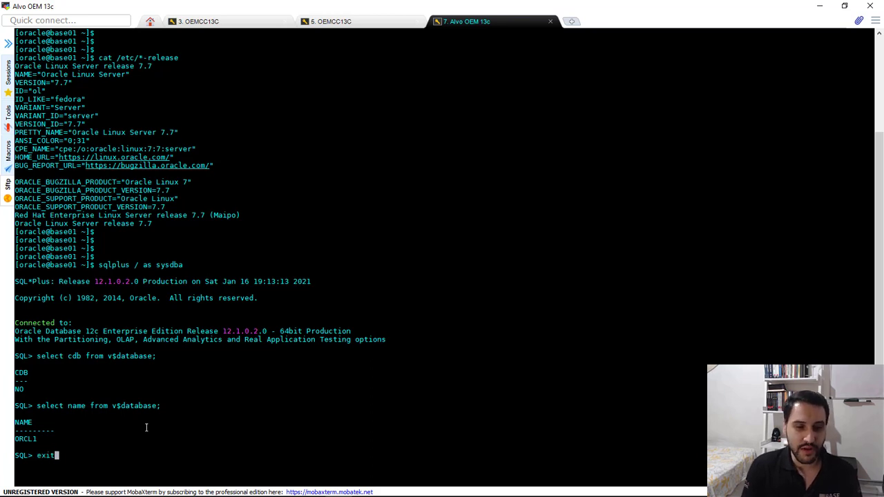
key(Return)
text(clear)
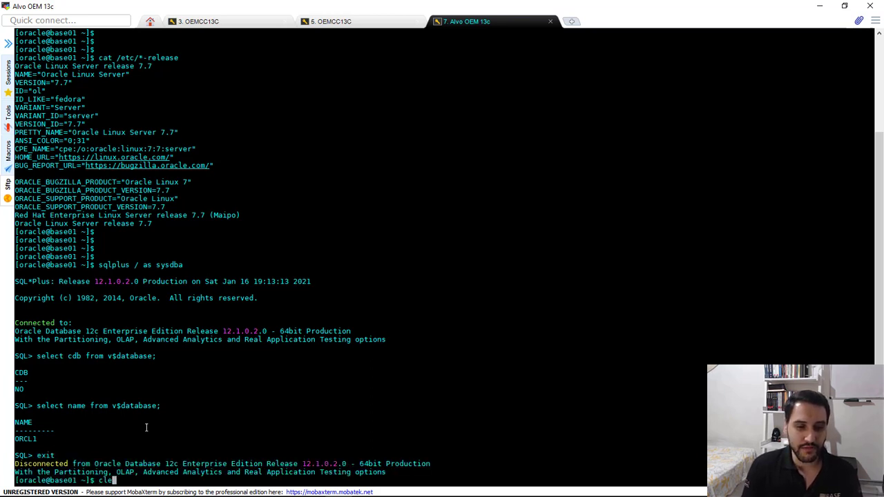
key(Return)
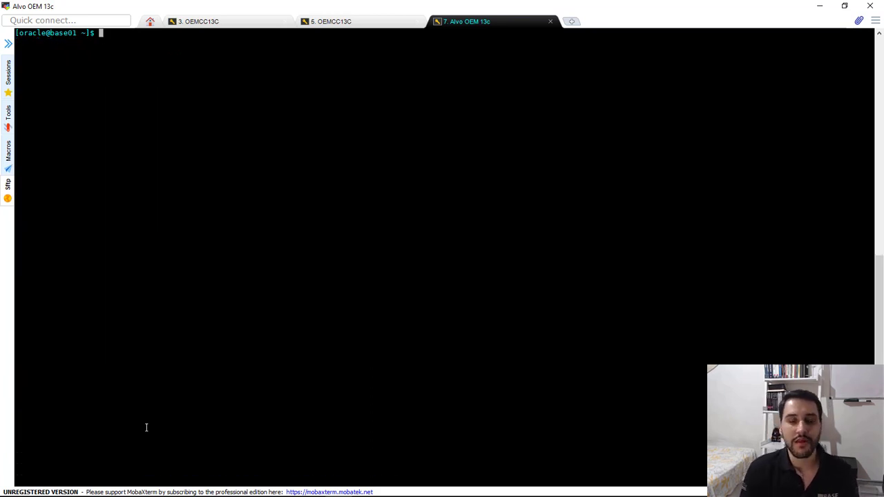
List the server's network interfaces with ifconfig and check the enp0s3 IP address
key(Return)
key(Return)
text(ifco)
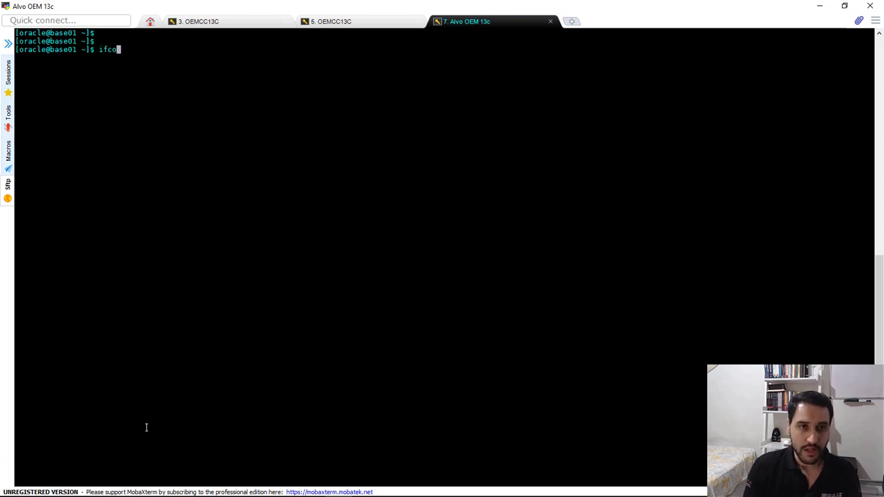
text(nfig)
key(Return)
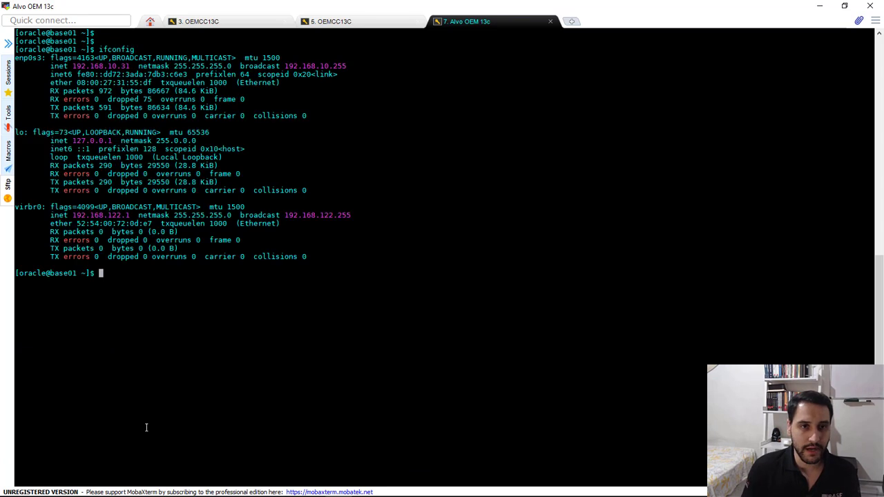
drag(114, 66, 129, 67)
click(183, 301)
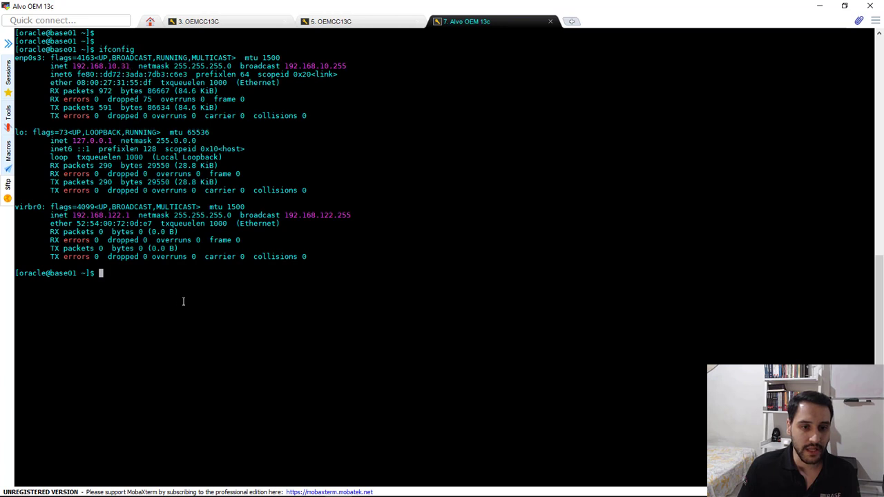
Display the server's name with the hostname command
text(hostname)
key(Return)
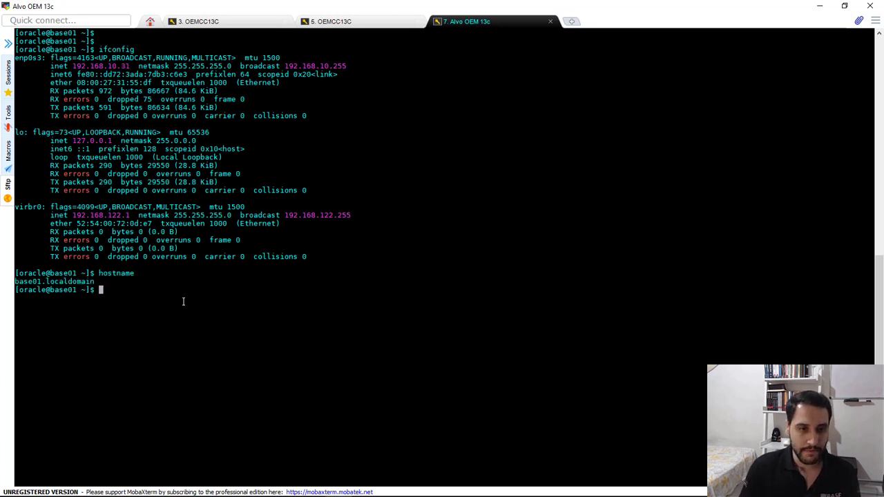
double_click(21, 281)
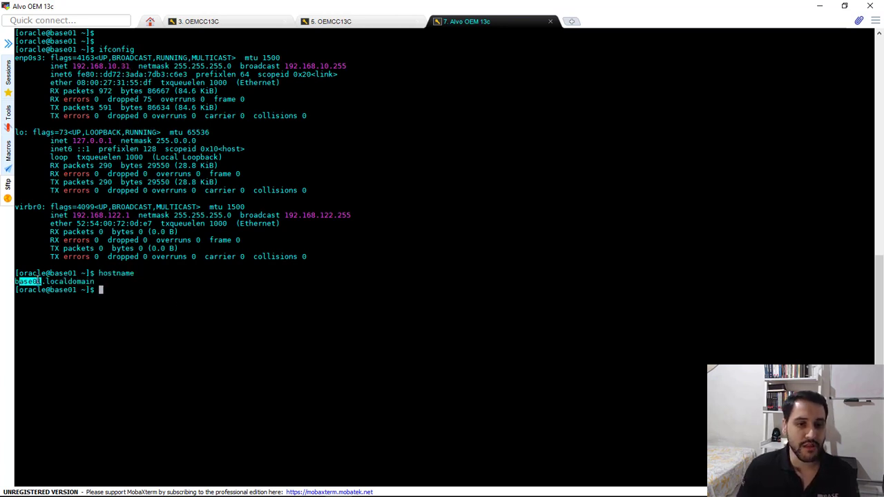
click(113, 281)
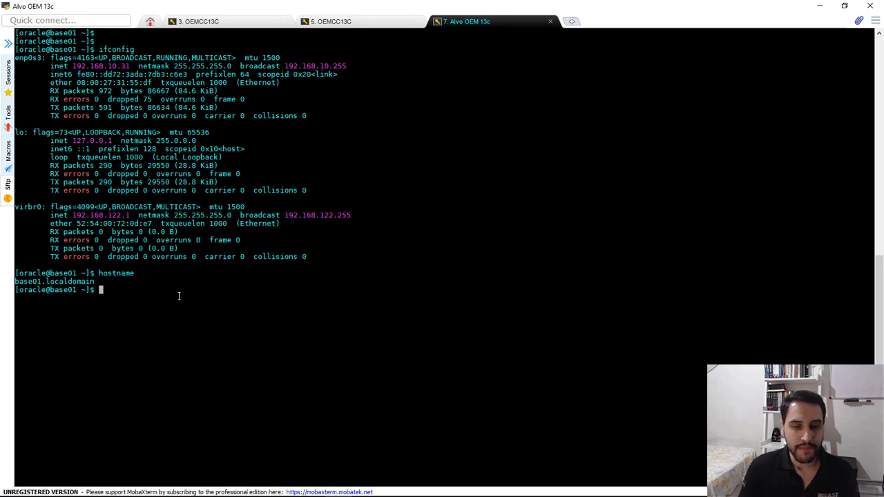
Clear the network and hostname output from the terminal
text(clear)
key(Return)
key(Return)
key(Return)
key(Return)
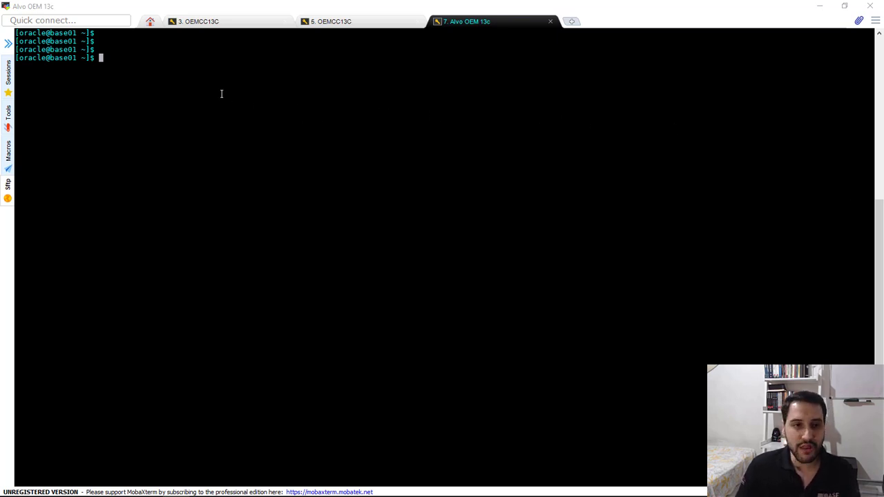
Create the agent directory /u01/app/oracle/product/agent13c as the oracle user, including parent folders, with mkdir -p
right_click(225, 70)
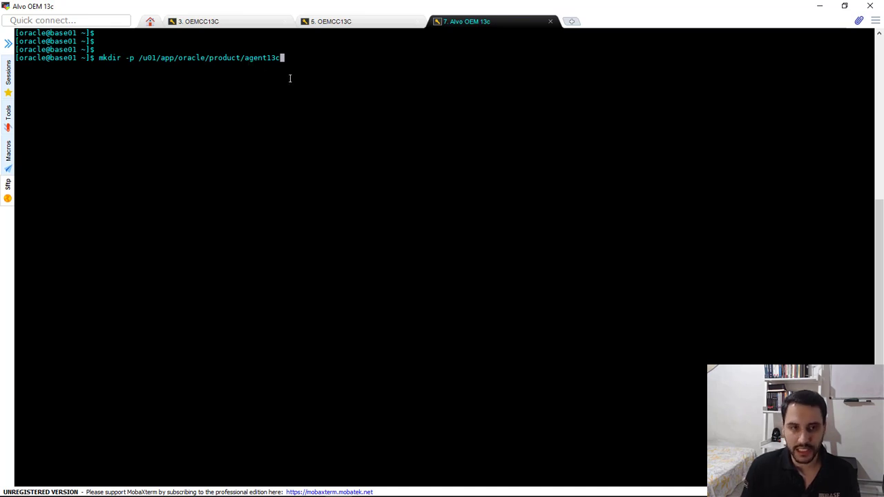
key(Return)
key(Return)
key(Return)
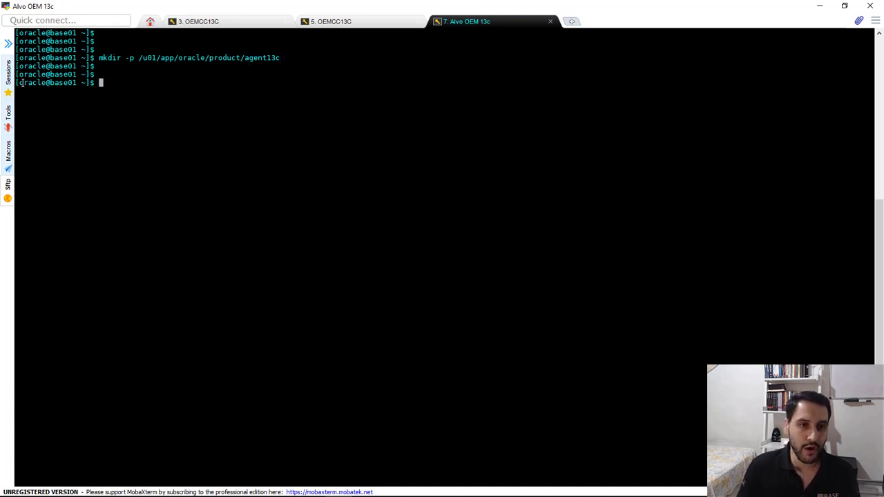
drag(21, 82, 44, 85)
click(188, 82)
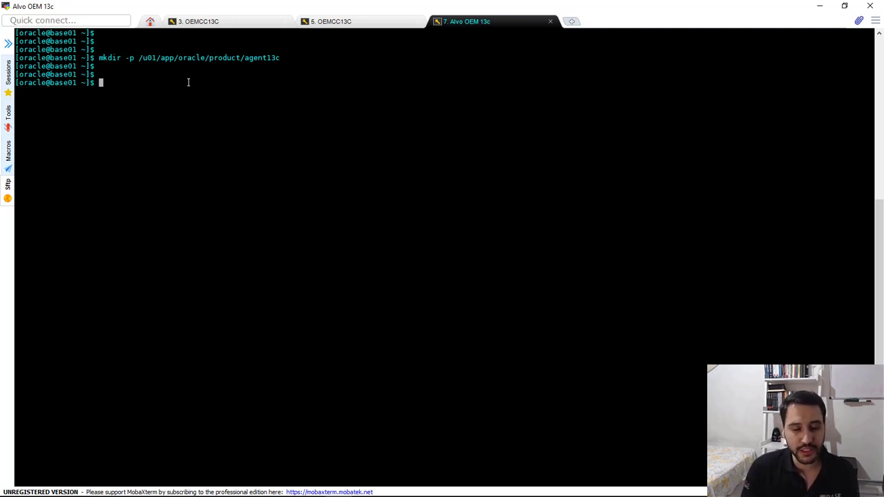
key(Return)
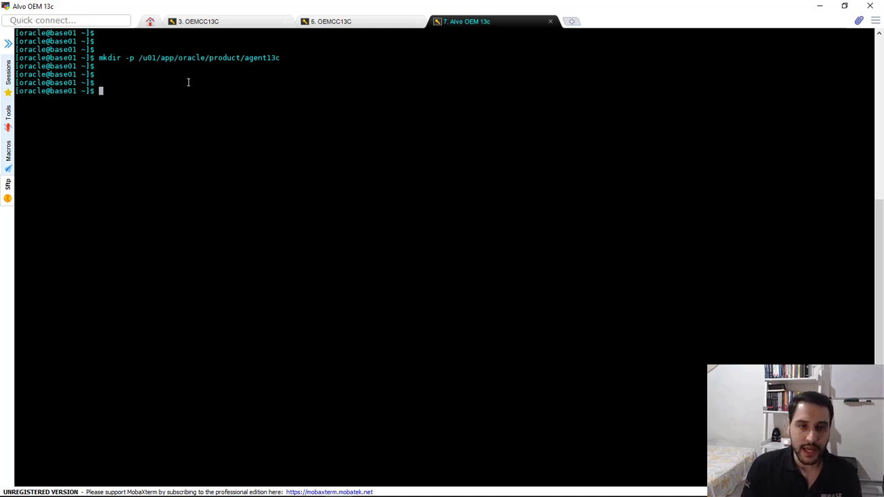
text(/)
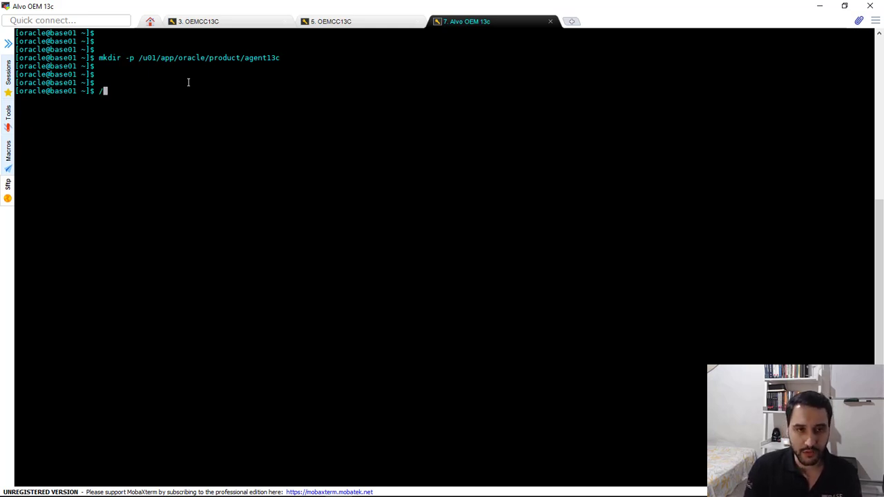
key(BackSpace)
text(vi /etc/)
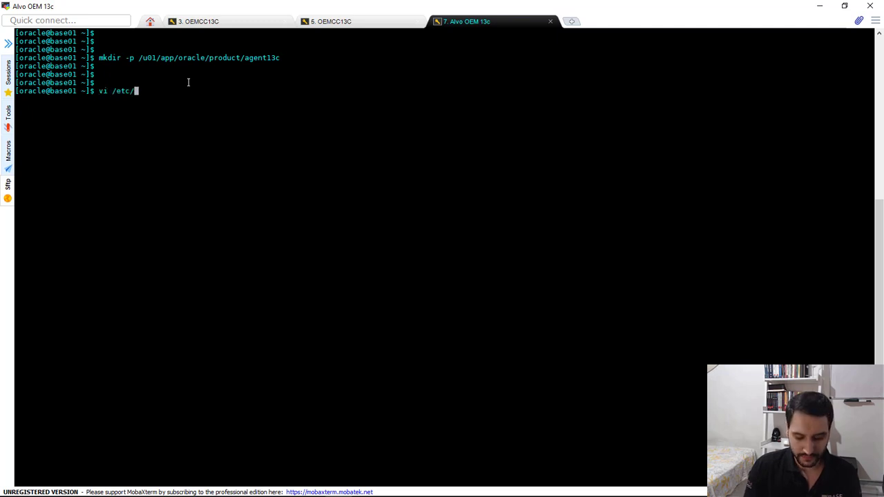
text(hosts)
key(Return)
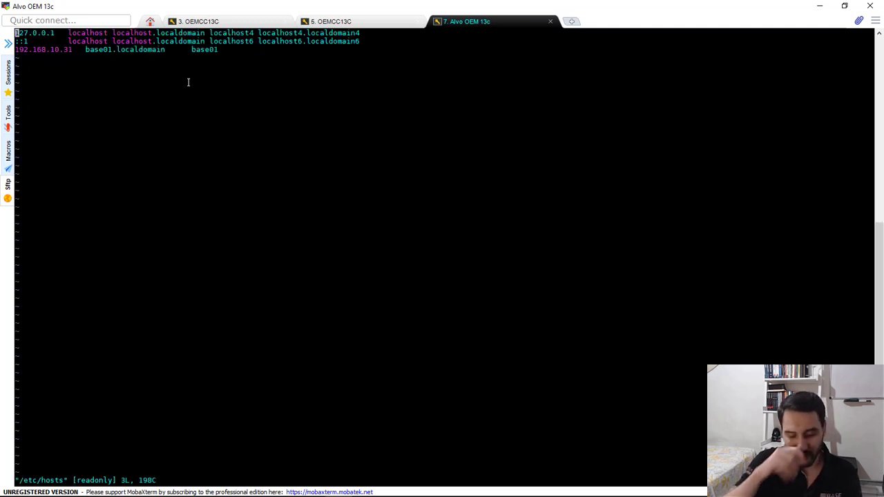
key(Down)
key(Down)
key(i)
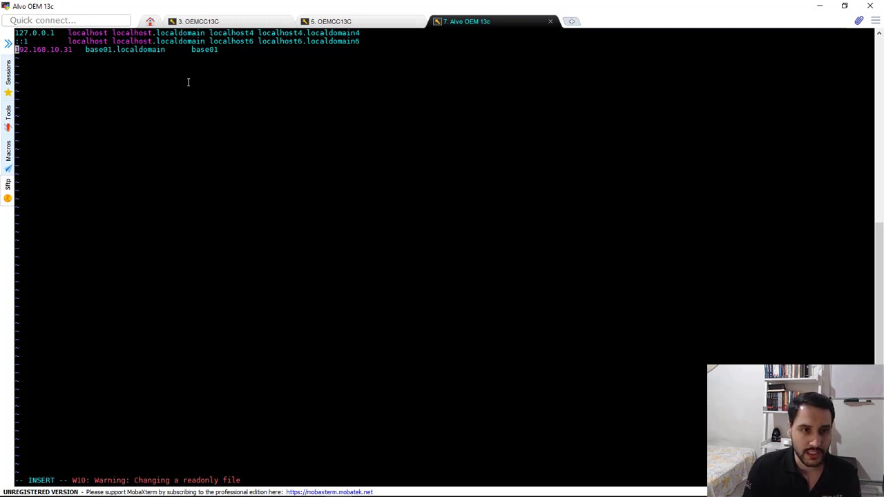
key(Escape)
text(:q!)
key(Return)
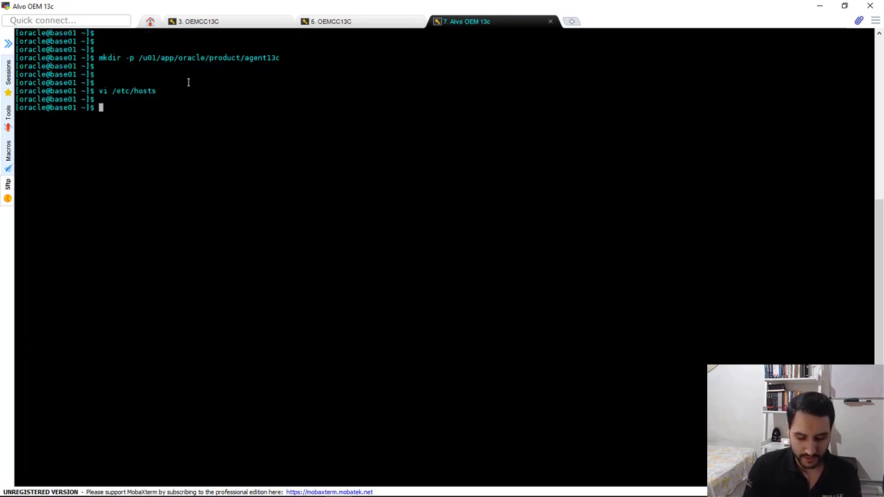
Switch to the root user on base01 with su -, entering the root password
text(su -)
key(Return)
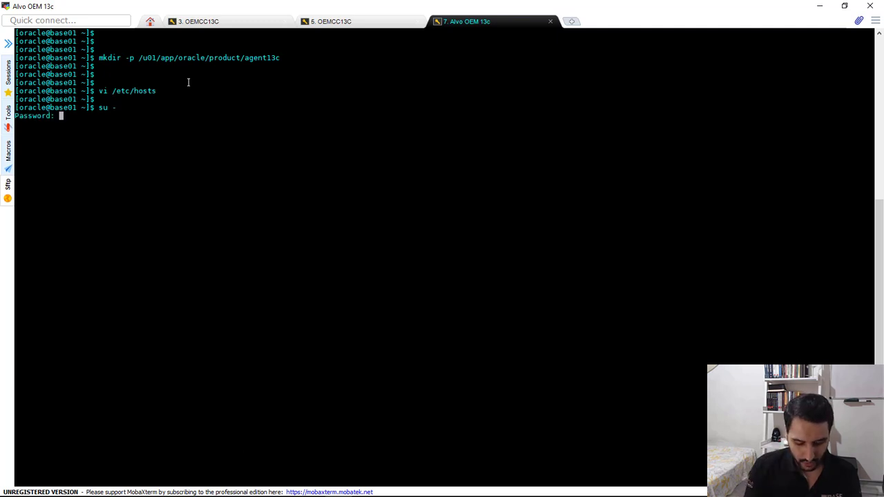
key(Return)
key(Return)
key(Return)
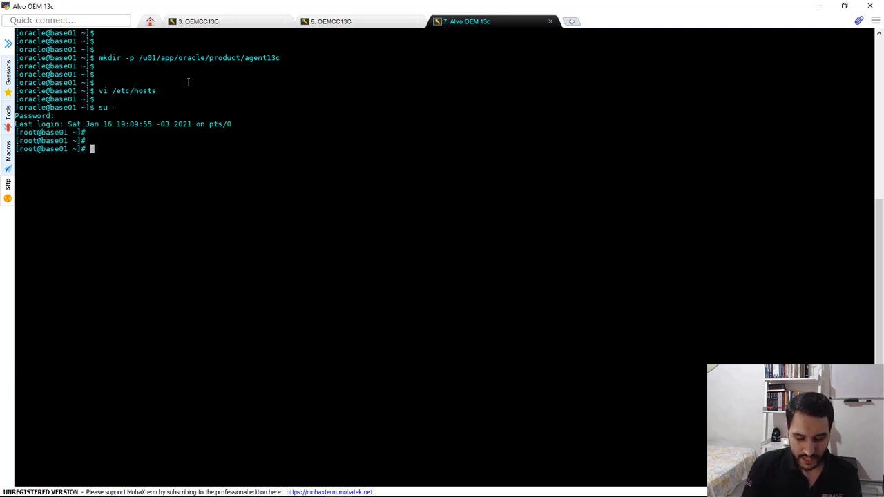
Open /etc/hosts in vi as root and insert a new line below the base01 entry
text(vi /etc/hosts)
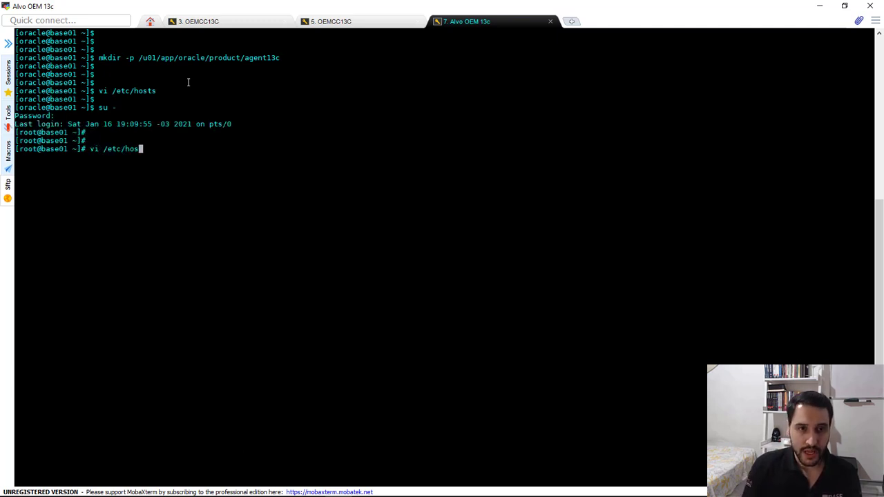
key(Return)
key(Down)
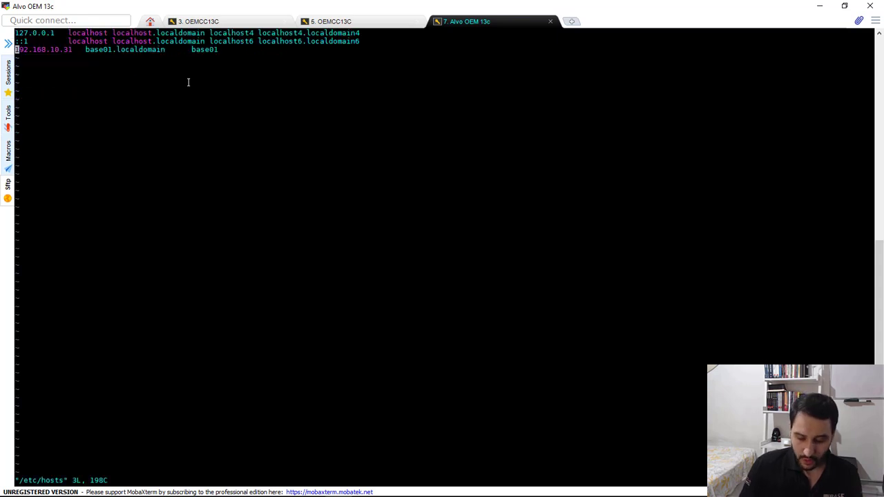
key(End)
key(i)
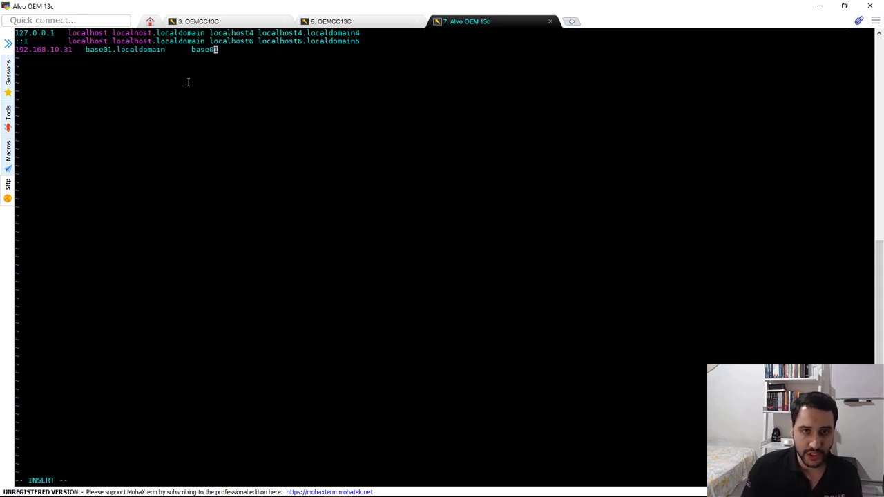
key(End)
key(Return)
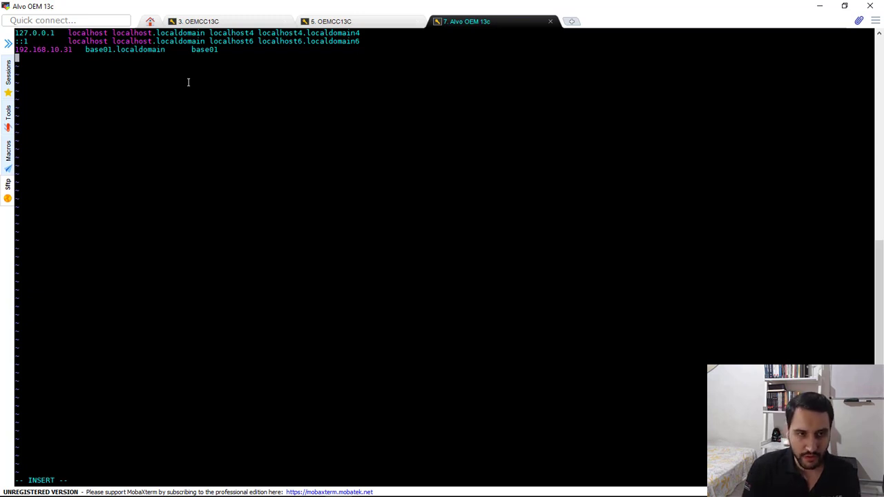
Add the host entry 192.168.10.201 with oemcc13c.localdomain and alias oemcc13c, then save the hosts file and leave vi
text(192.1)
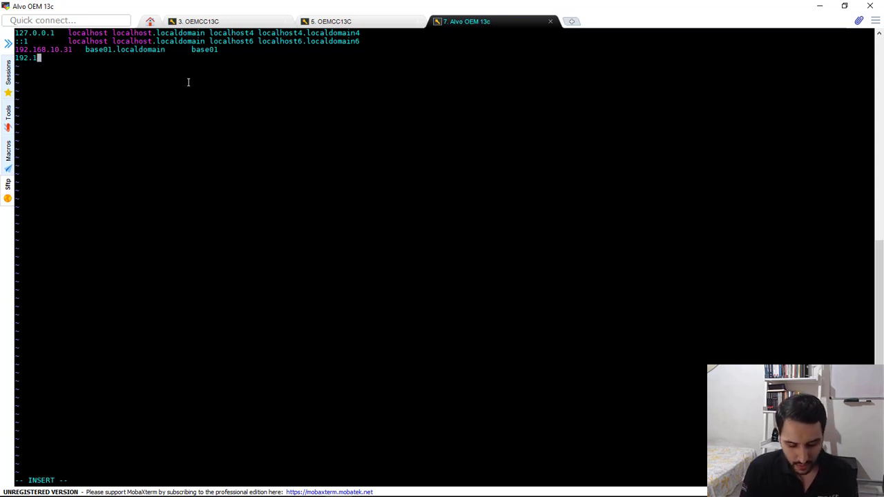
text(68.10.201)
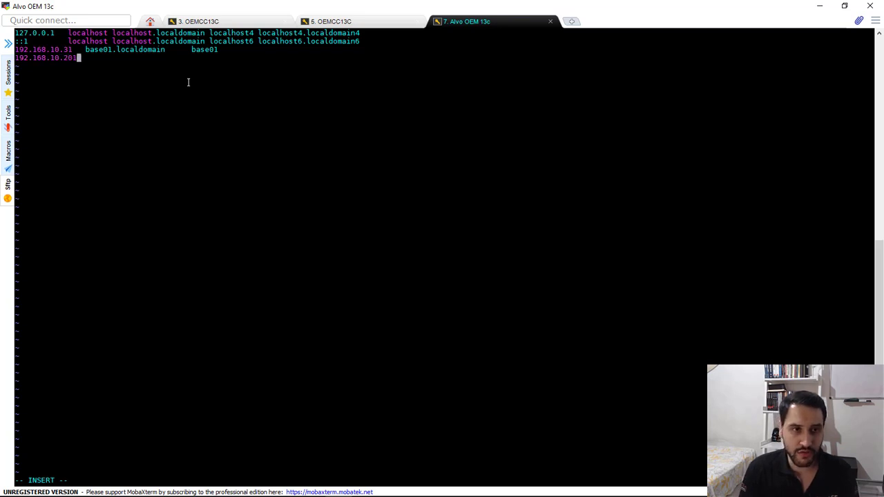
key(Tab)
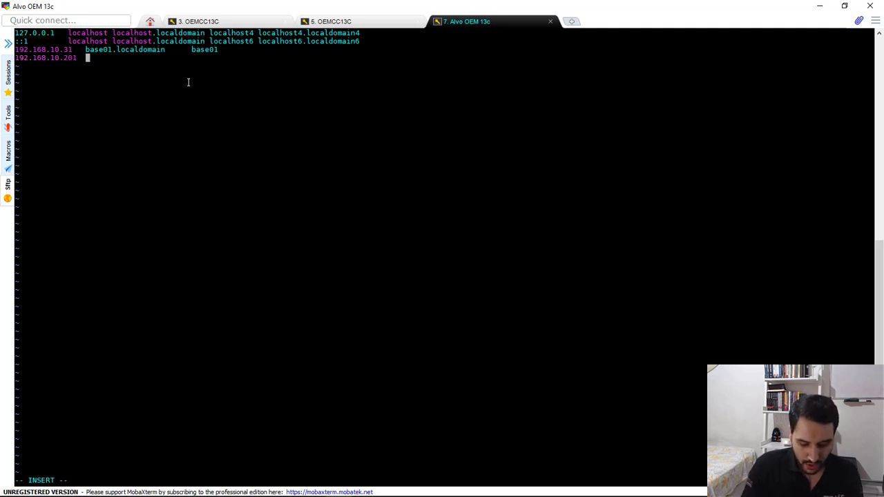
text(o)
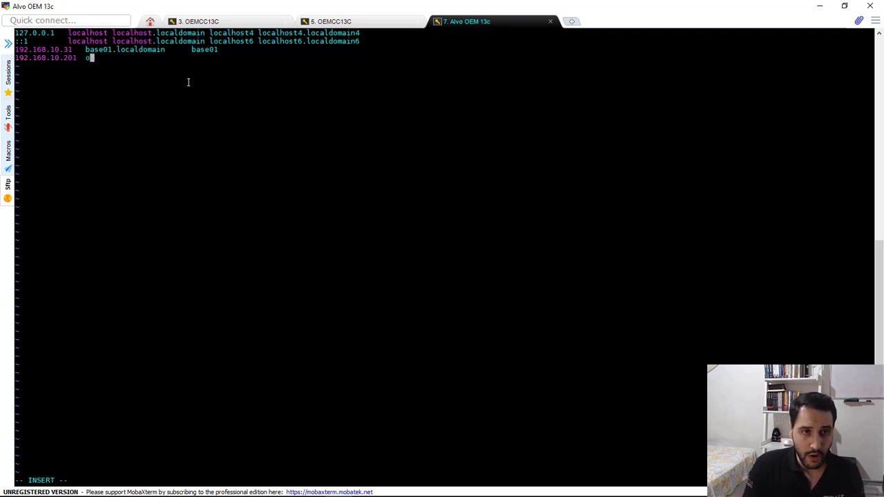
text(emcc13)
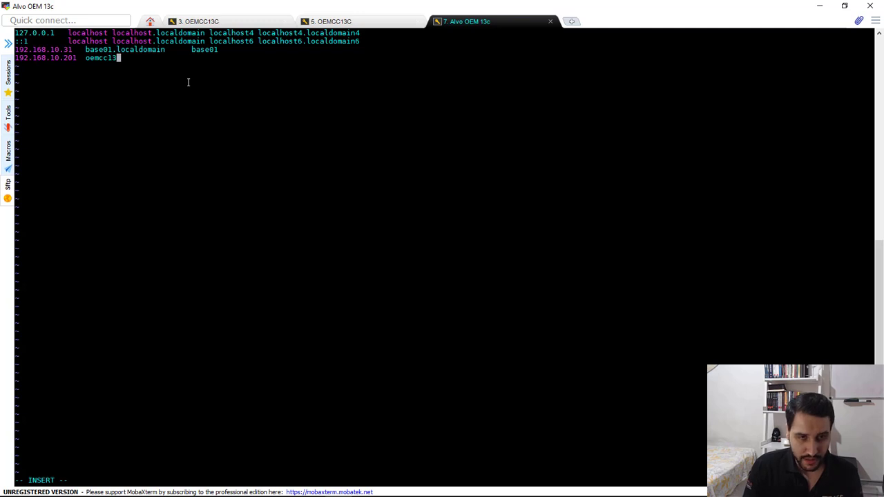
text(c.localdomain)
key(Tab)
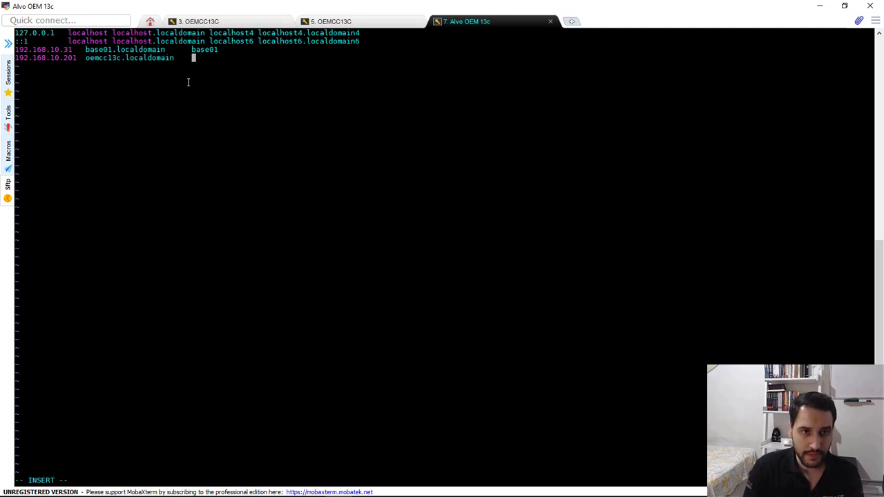
text(oe)
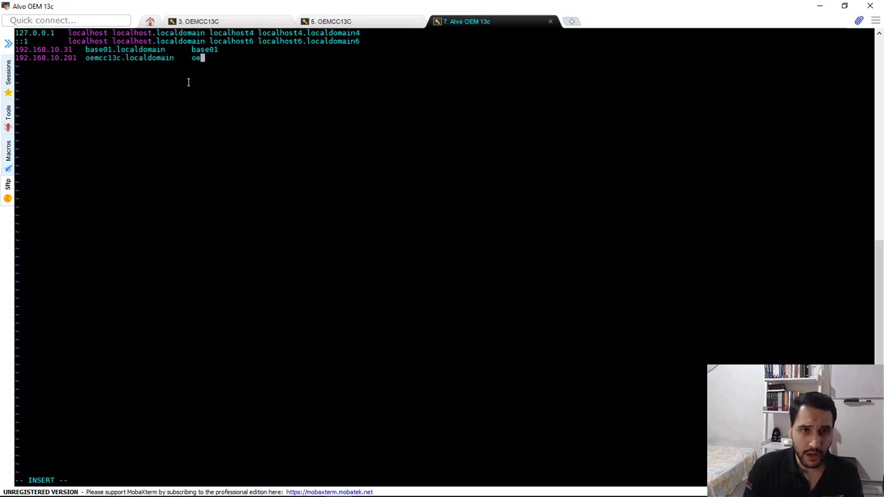
text(mcc13c)
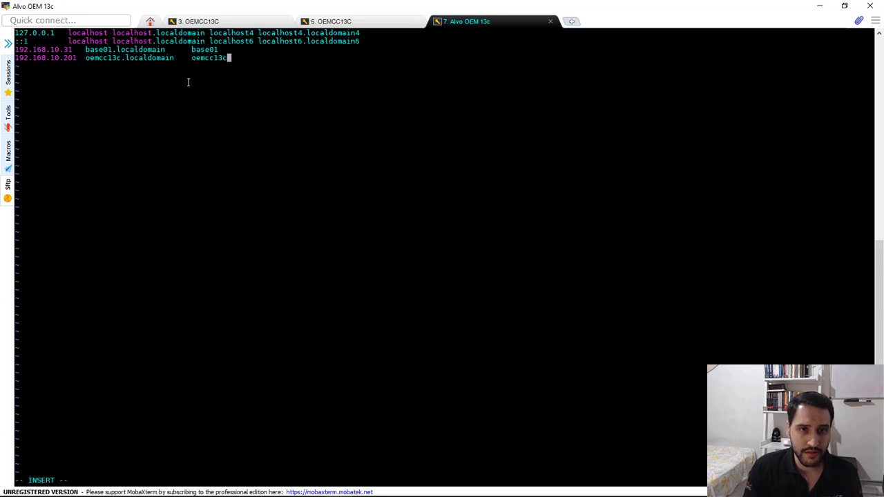
key(Escape)
text(:x)
key(Return)
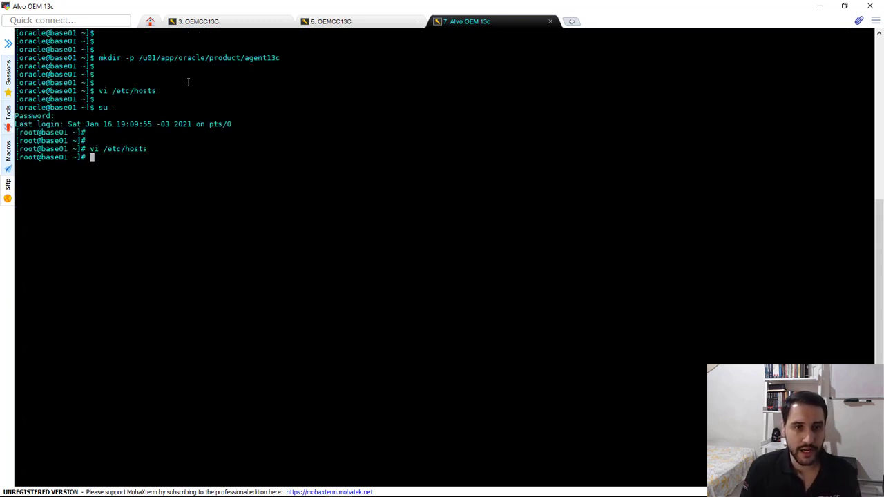
Display the contents of /etc/hosts with cat to check the entries
key(Return)
key(Return)
text(cat /etc/hosts)
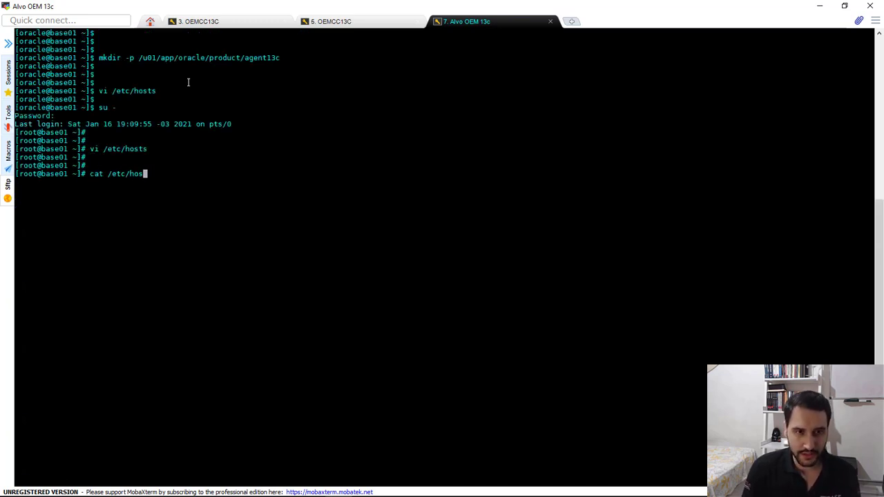
key(Return)
key(Return)
key(Return)
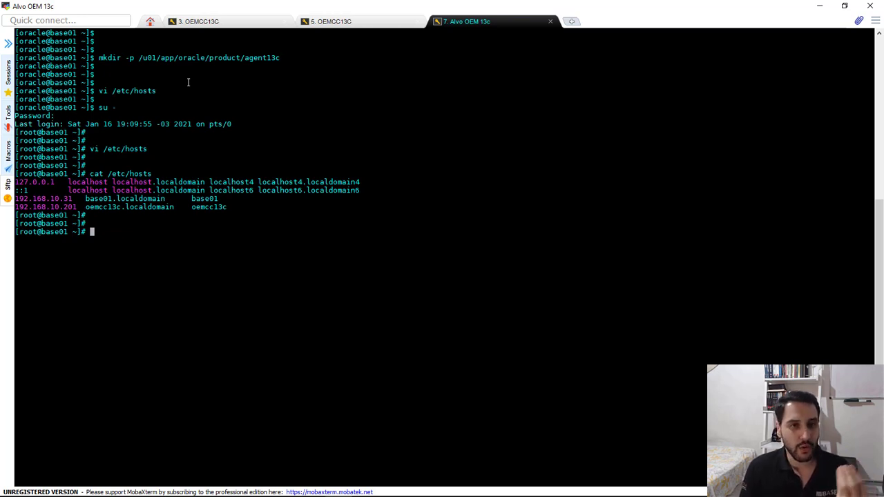
In the root session of the OEMCC13C server, review the NTP status and display the current time with date
click(348, 21)
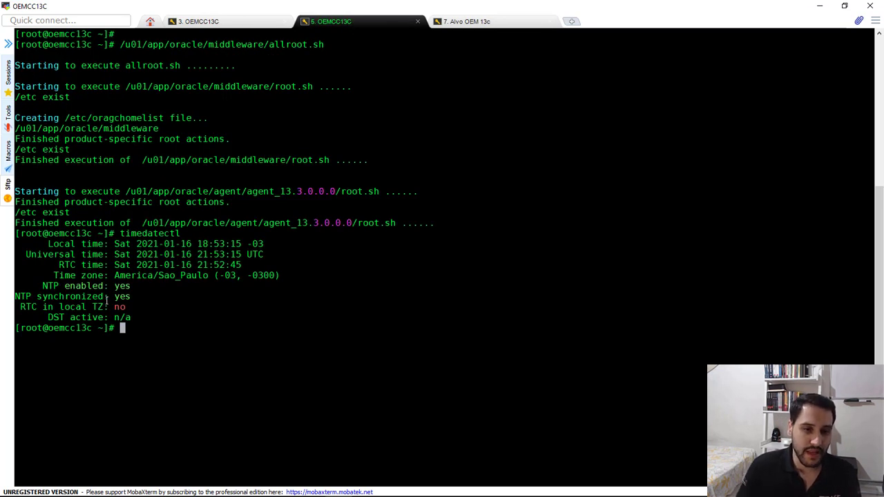
drag(114, 287, 136, 289)
click(167, 297)
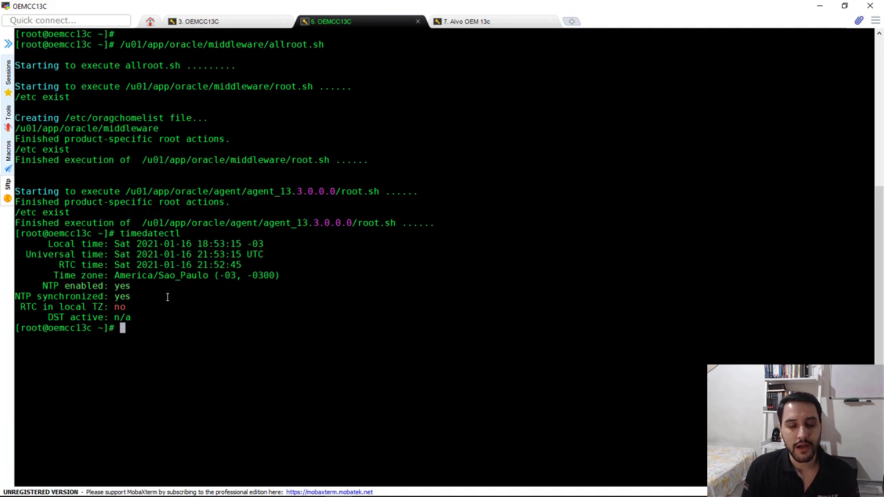
key(Return)
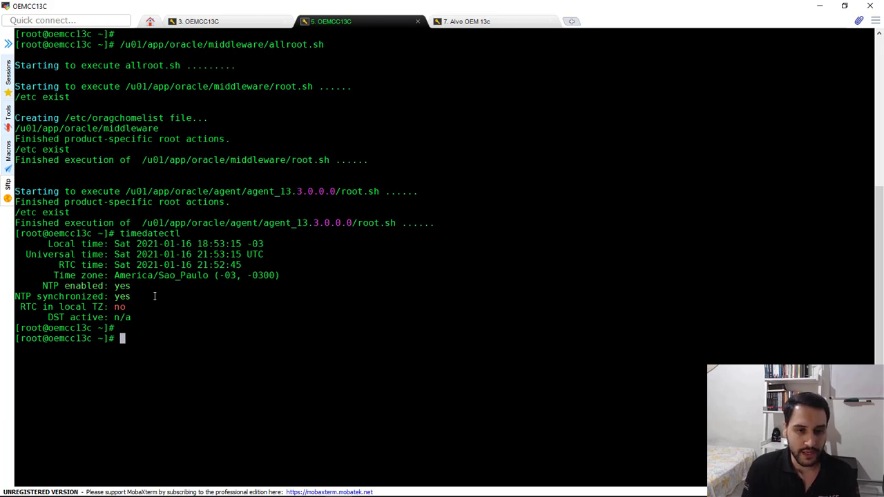
text(date)
key(Return)
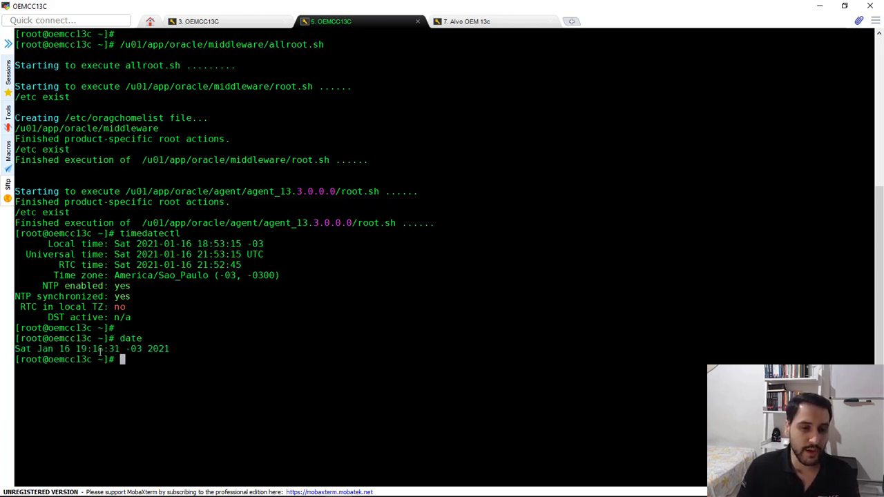
Return to the Alvo OEM 13c session and display base01's current time with date
click(462, 22)
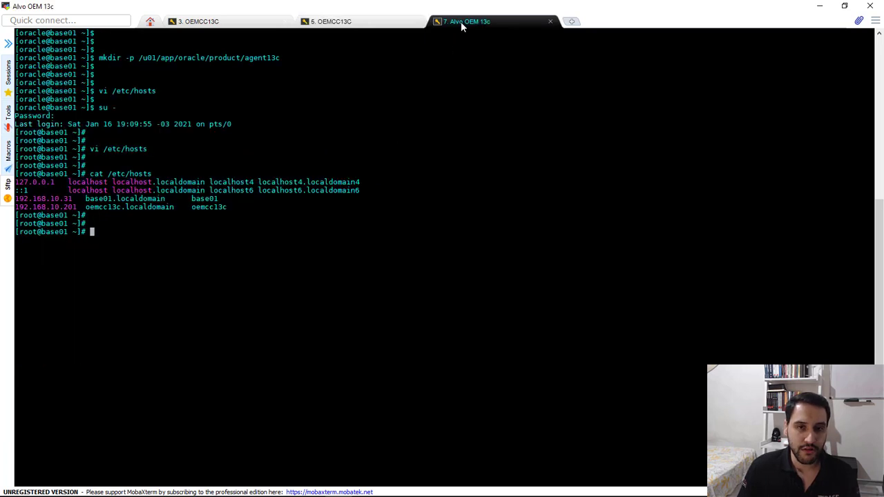
text(date)
key(Return)
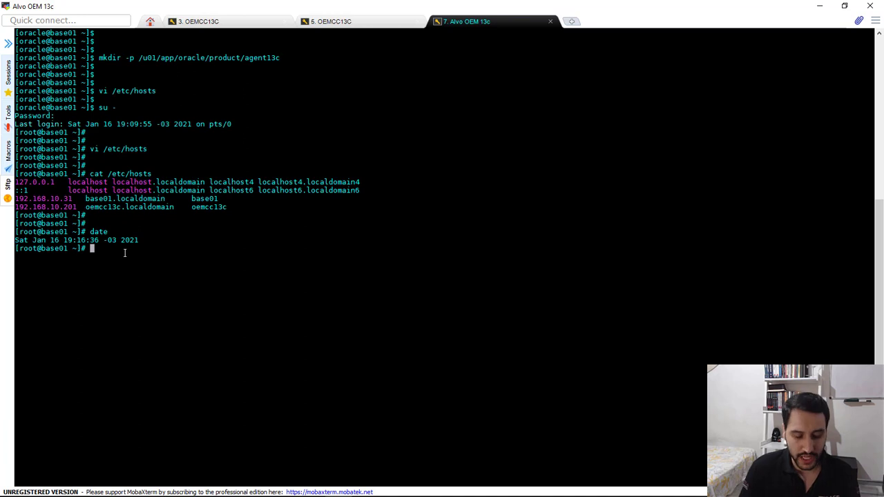
Show base01's clock settings with timedatectl and examine the NTP enabled status
key(Return)
key(Return)
text(timedatectl)
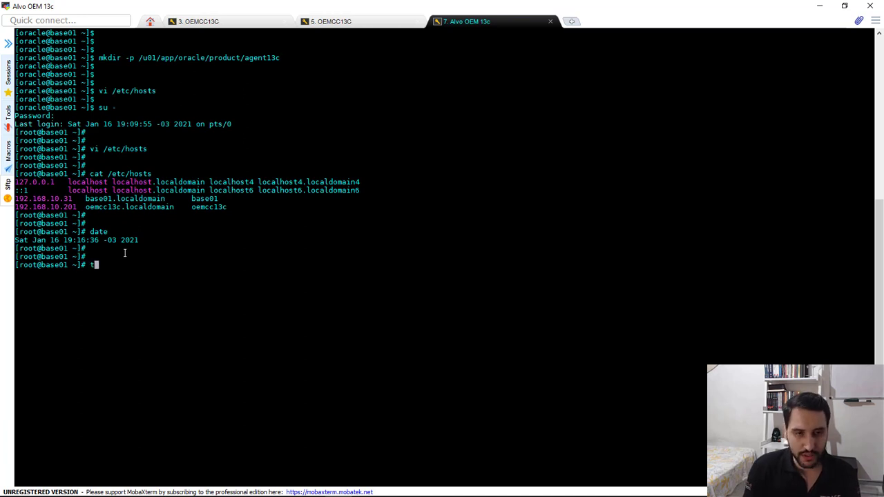
key(Return)
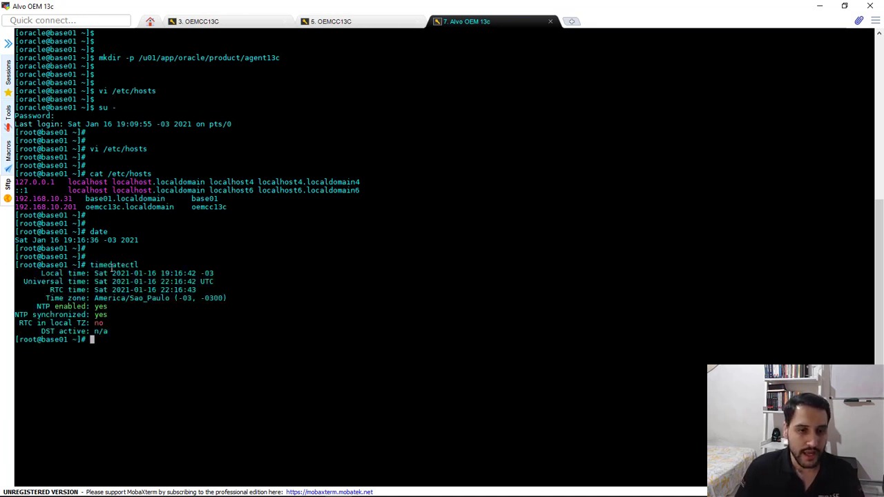
double_click(101, 306)
drag(106, 306, 107, 307)
click(103, 307)
In the OEMCC13C root session, clear the terminal, check the clock settings with timedatectl, and return to the Alvo OEM 13c session
click(357, 24)
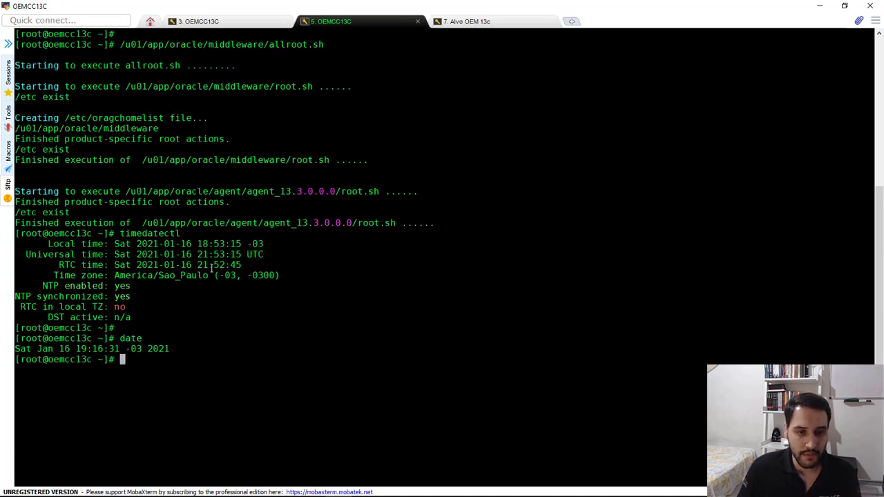
text(clear)
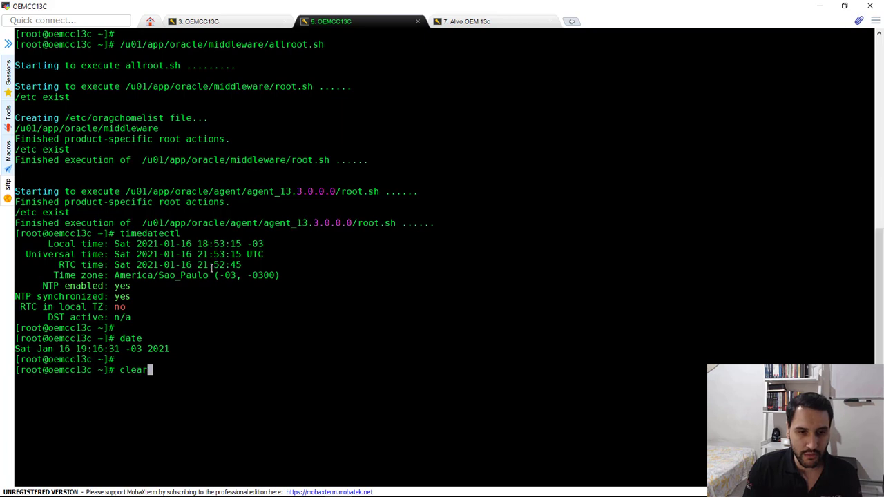
key(Return)
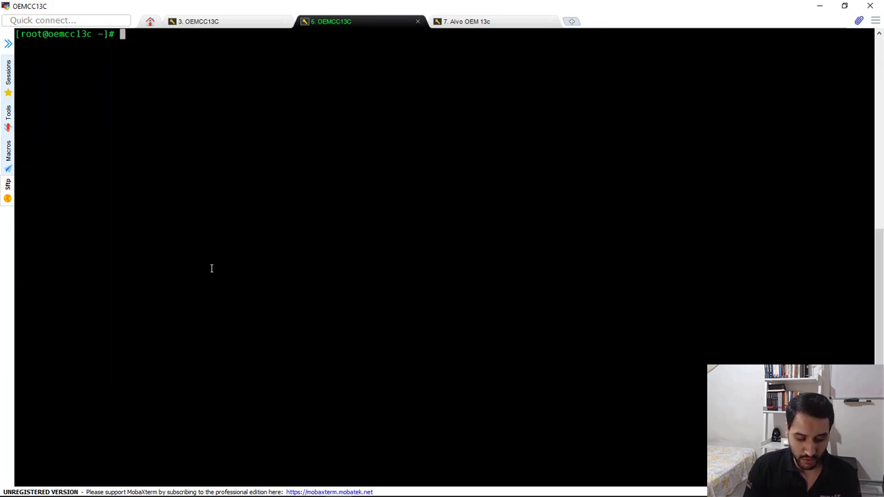
text(timeda)
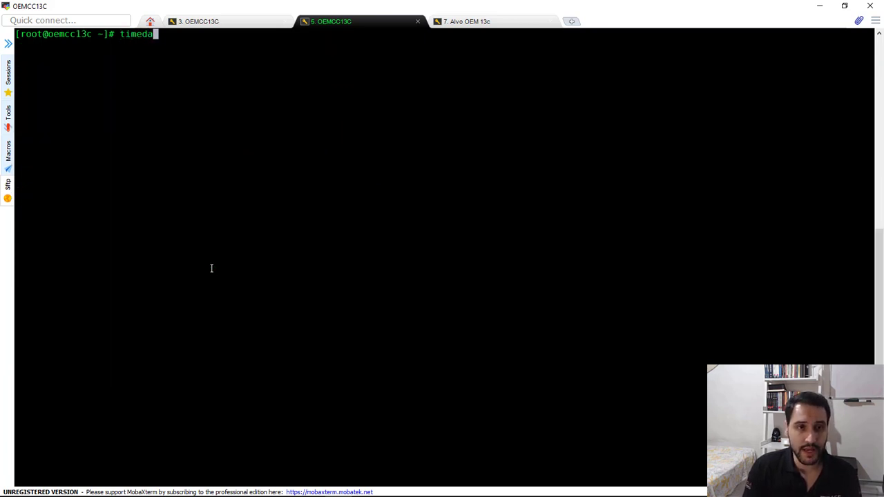
text(tectl)
key(Return)
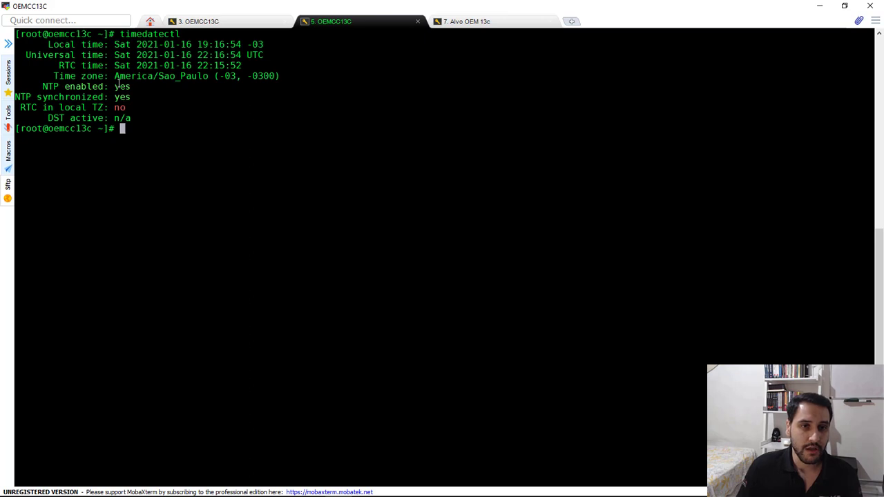
click(443, 23)
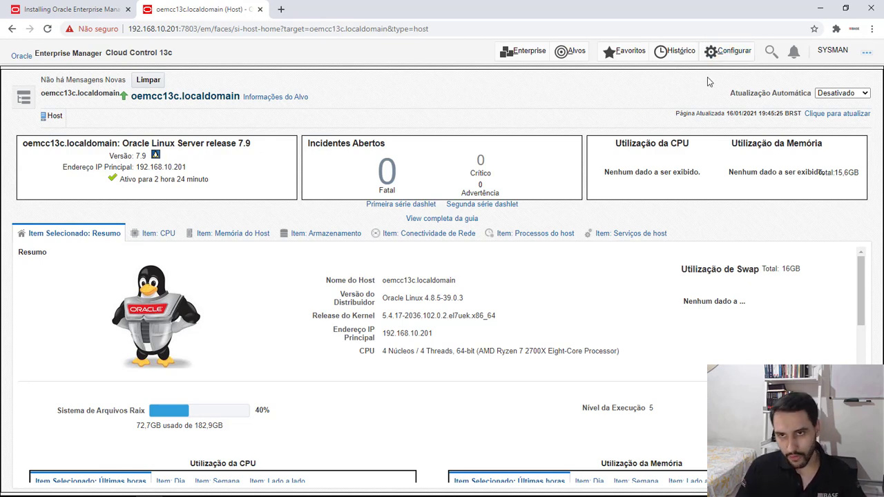
Switch to Enterprise Manager in the browser and start the manual add-target wizard for installing an agent on a host
click(716, 51)
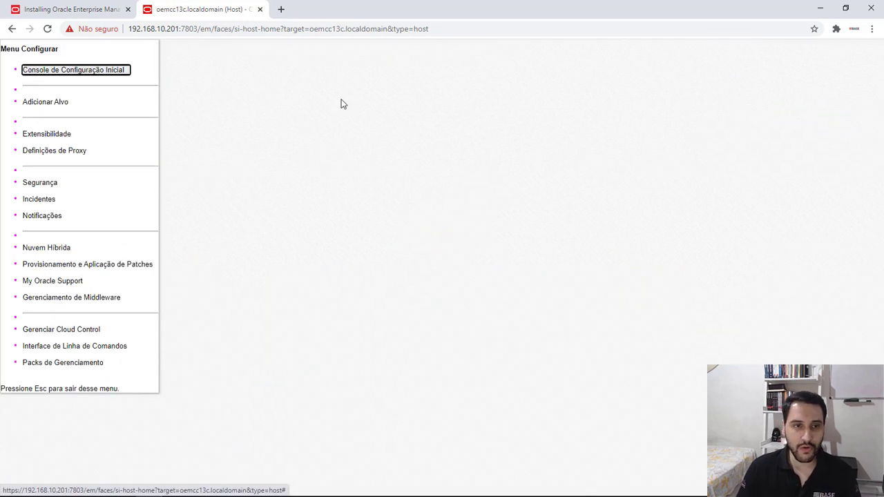
click(62, 104)
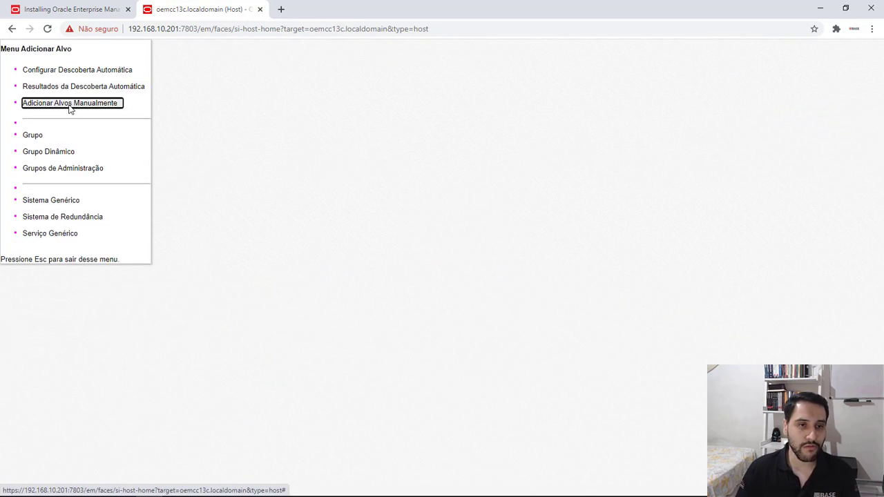
click(69, 105)
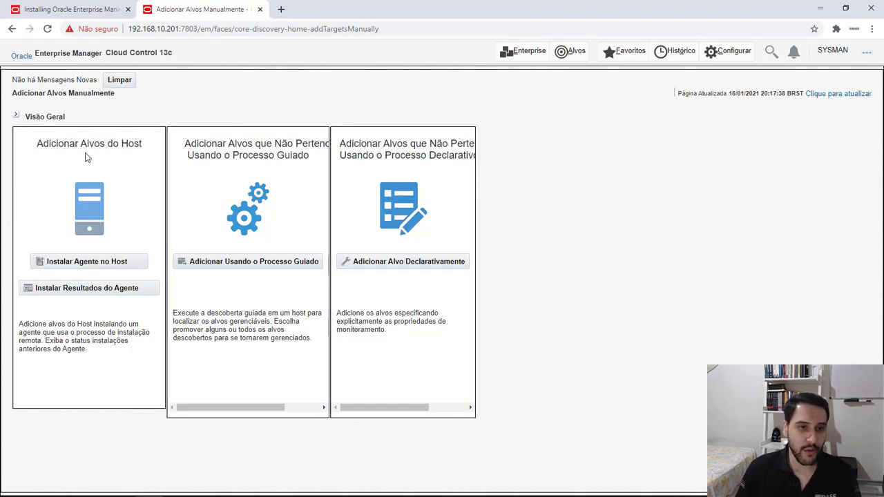
click(83, 267)
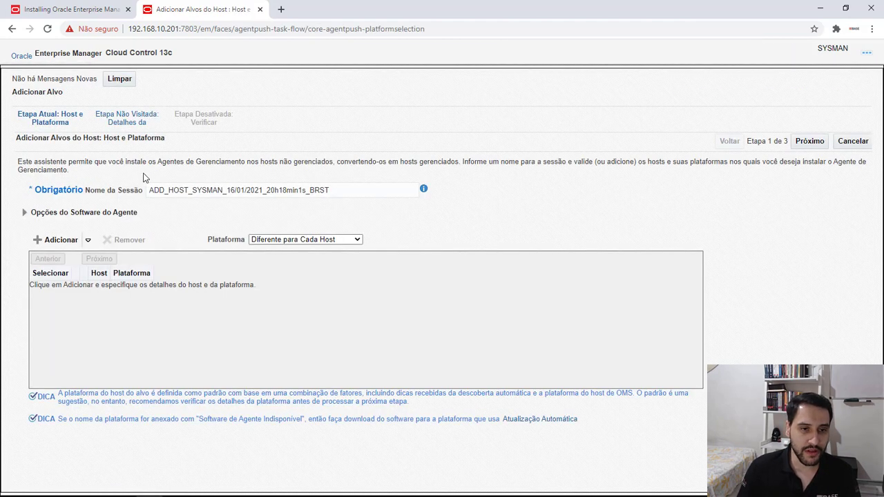
Add host 192.168.10.31 to the agent installation session with platform Linux x86-64
click(55, 240)
click(50, 290)
click(118, 291)
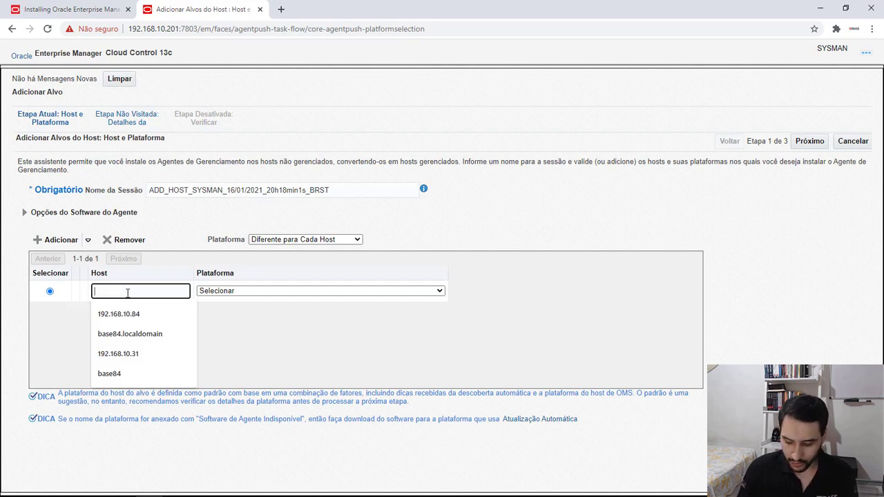
click(128, 355)
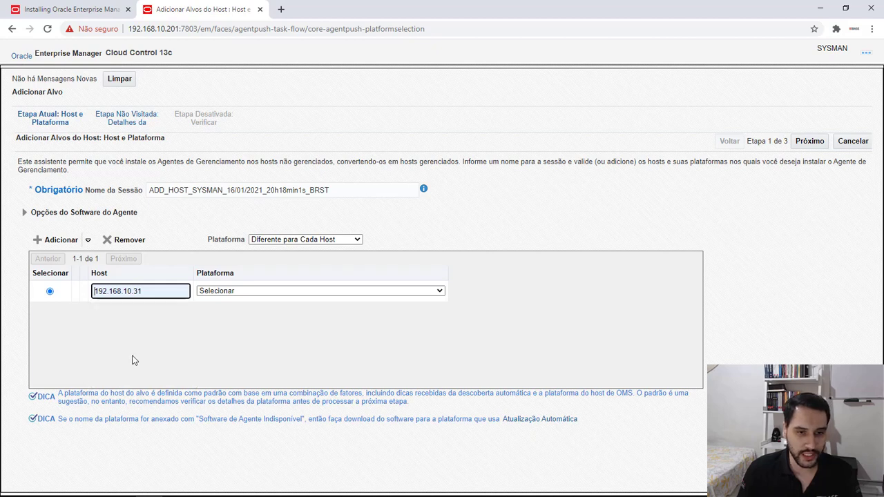
click(214, 294)
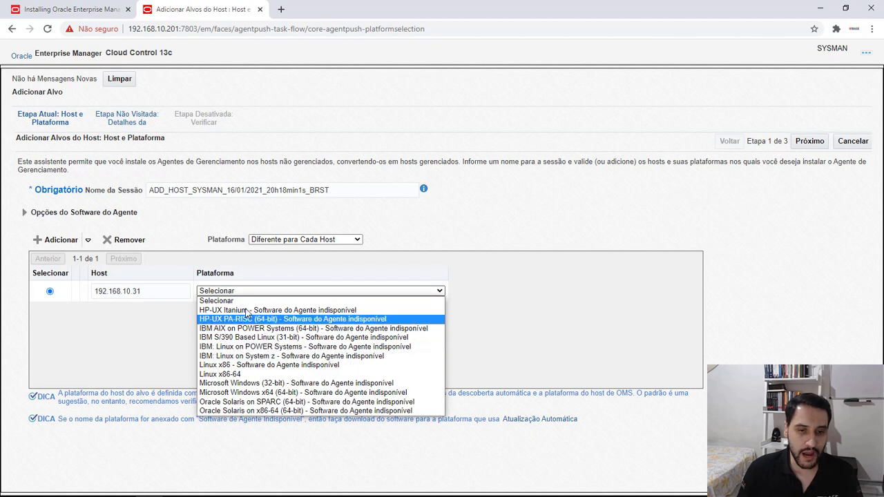
click(237, 374)
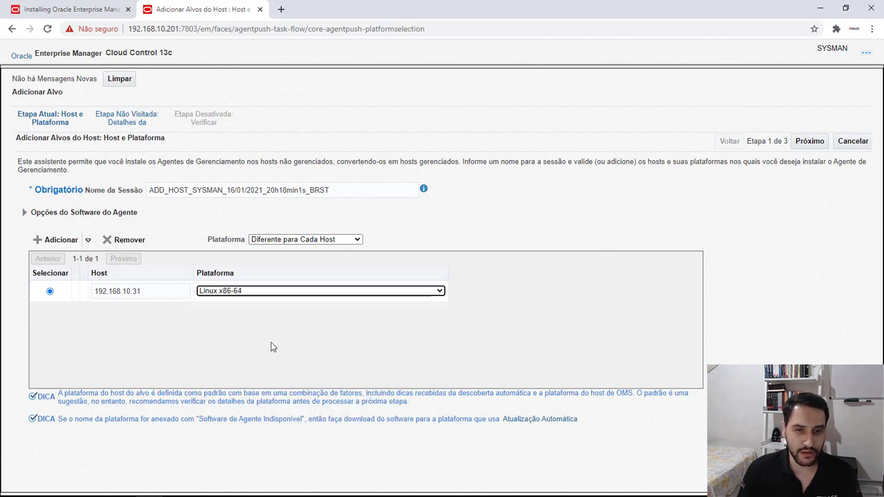
Advance the wizard to the installation details, acknowledging the warning about using an IP address as host name
click(810, 141)
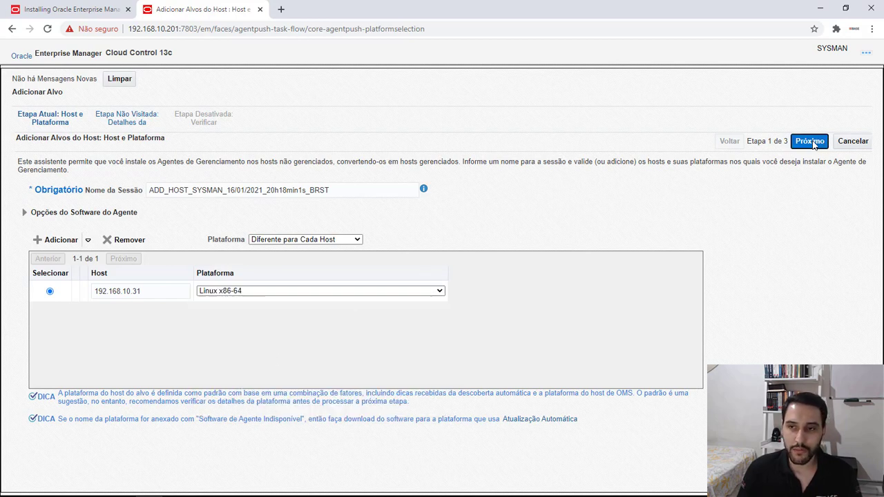
click(539, 136)
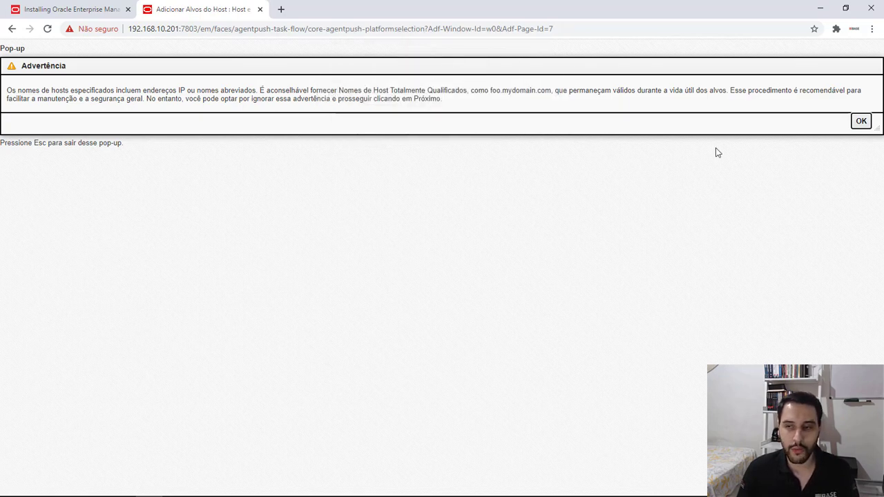
click(858, 126)
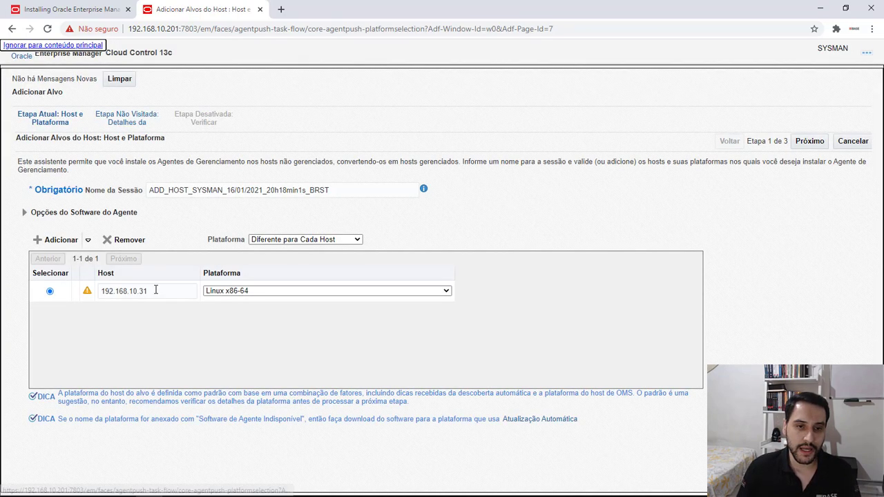
click(802, 142)
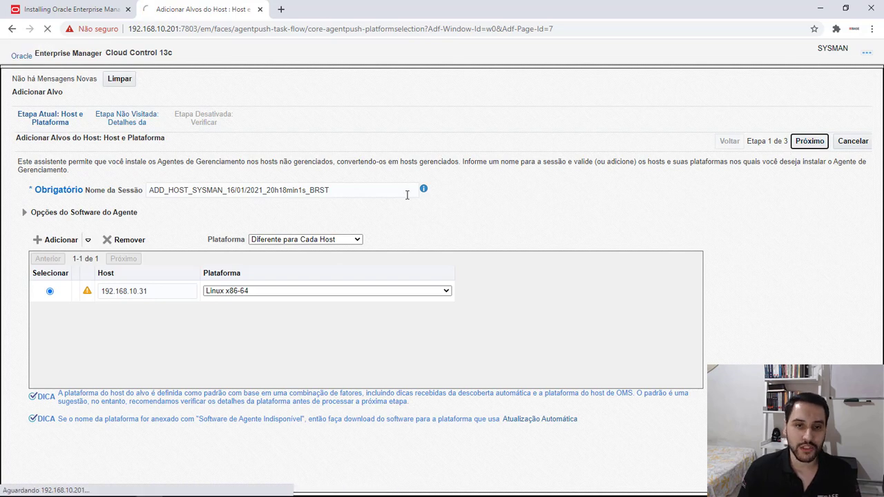
click(540, 135)
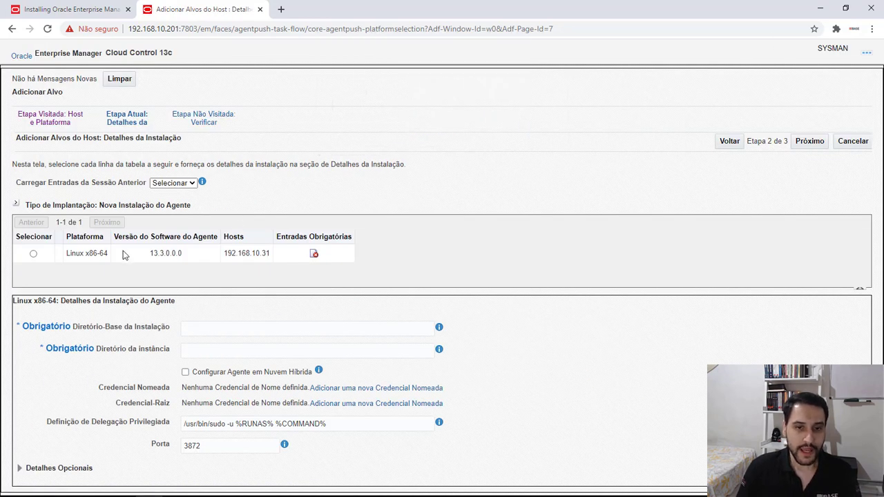
For the Linux x86-64 entry, set the installation base directory to /u01/app/oracle/product/agent13c and the instance directory to /u01/app/oracle/product/agent13c/agent_inst
click(33, 253)
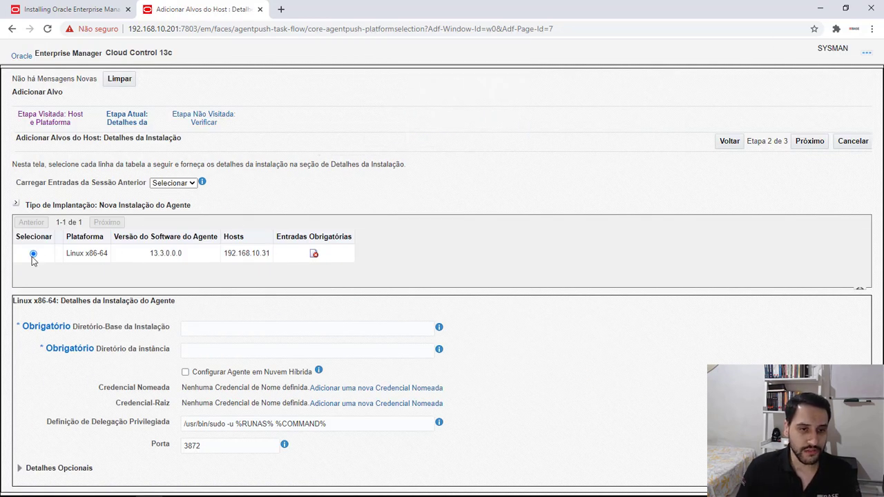
click(213, 324)
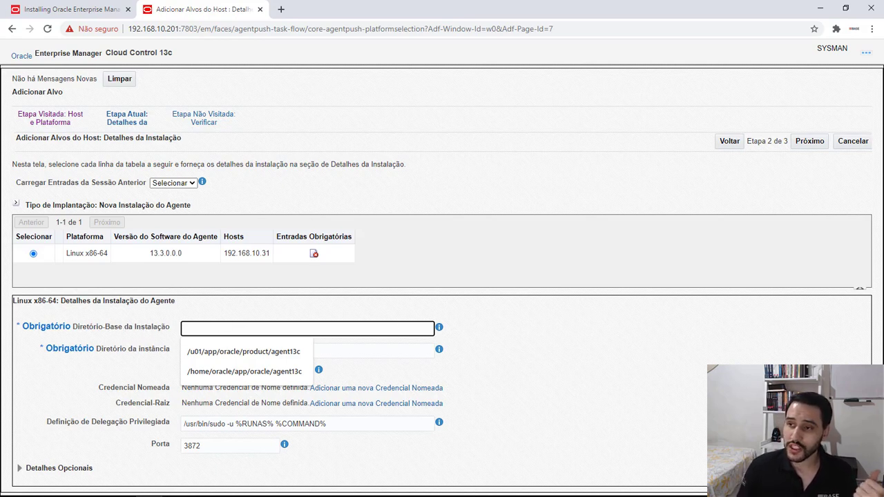
key(alt+Tab)
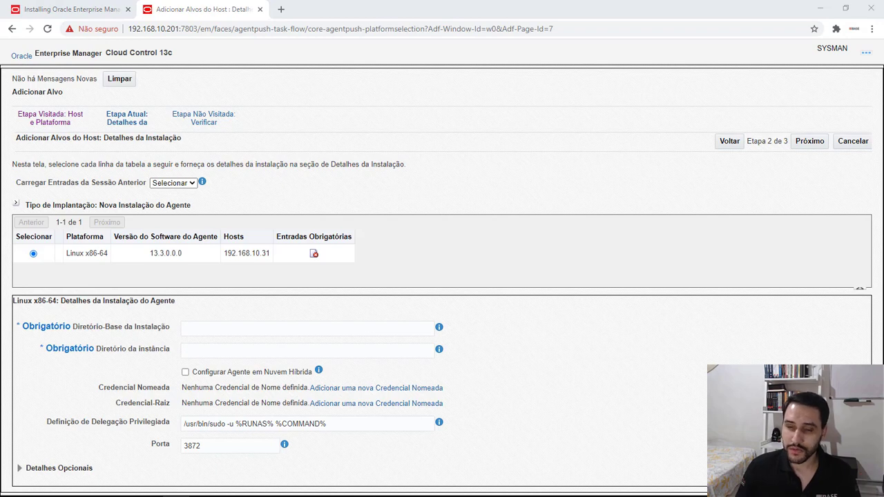
click(191, 326)
click(202, 345)
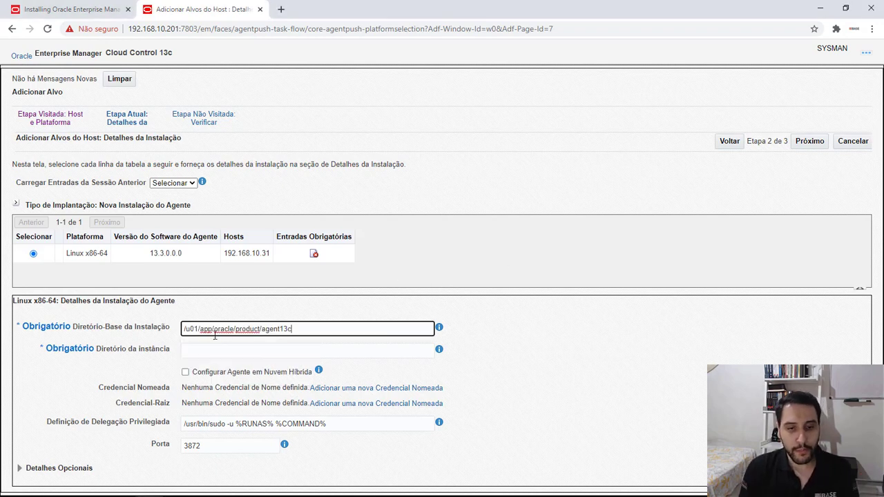
click(359, 347)
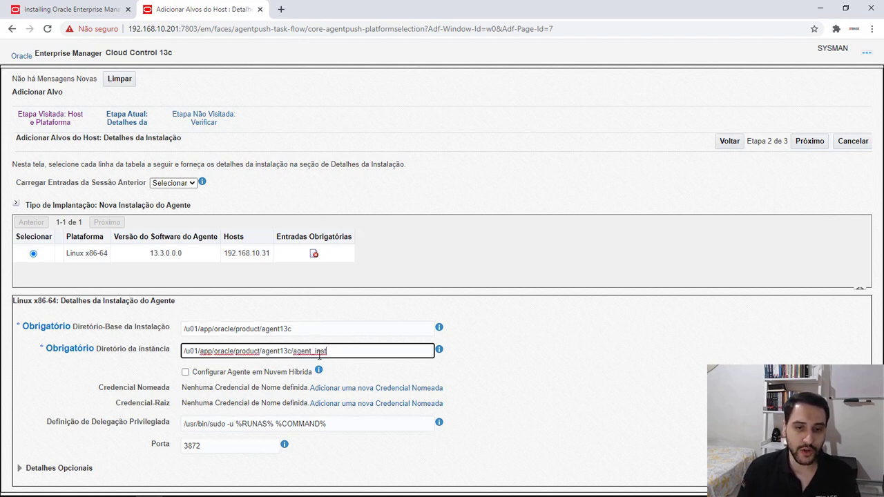
drag(297, 352, 153, 356)
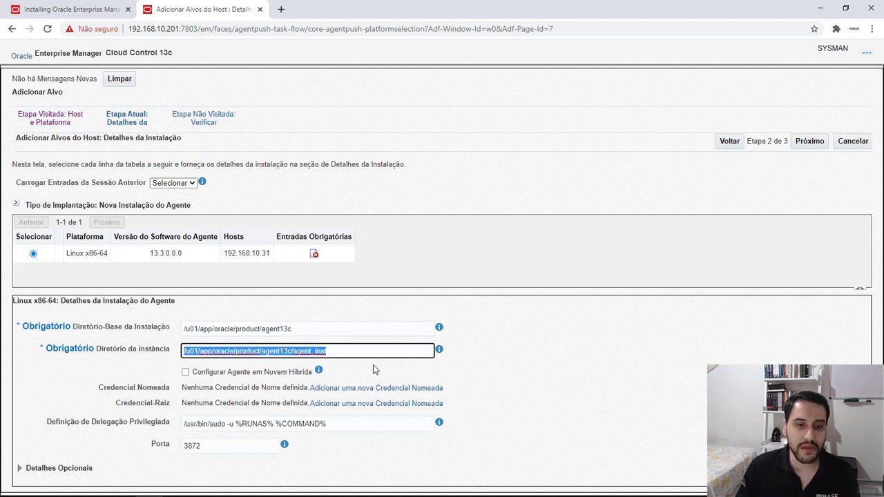
click(522, 362)
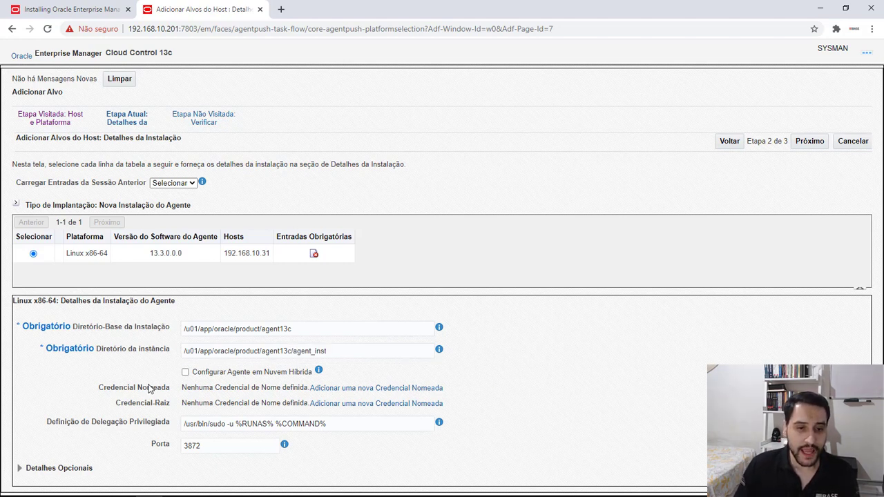
click(344, 388)
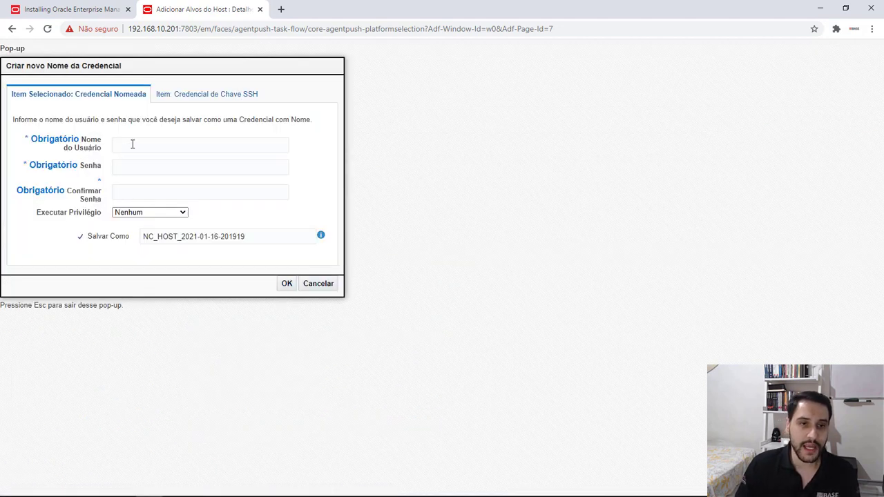
click(133, 144)
text(oracle)
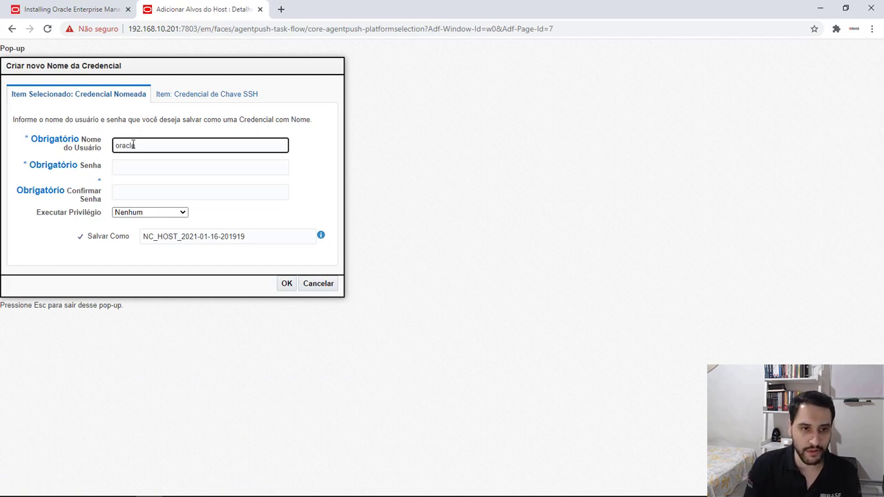
key(Tab)
text(•••••)
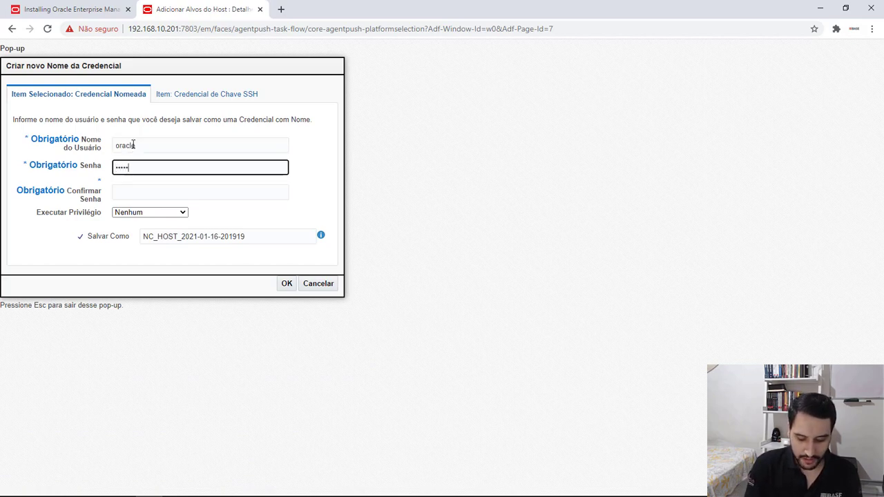
key(Tab)
text(•••)
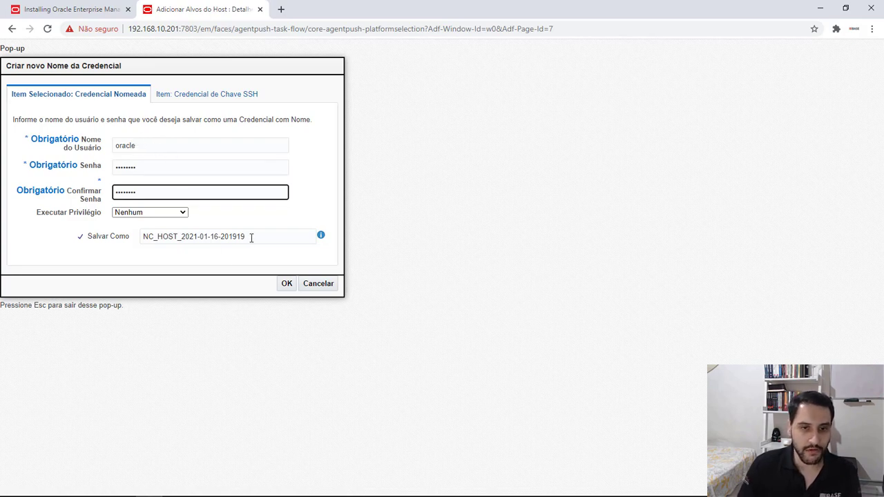
click(273, 239)
text(_31)
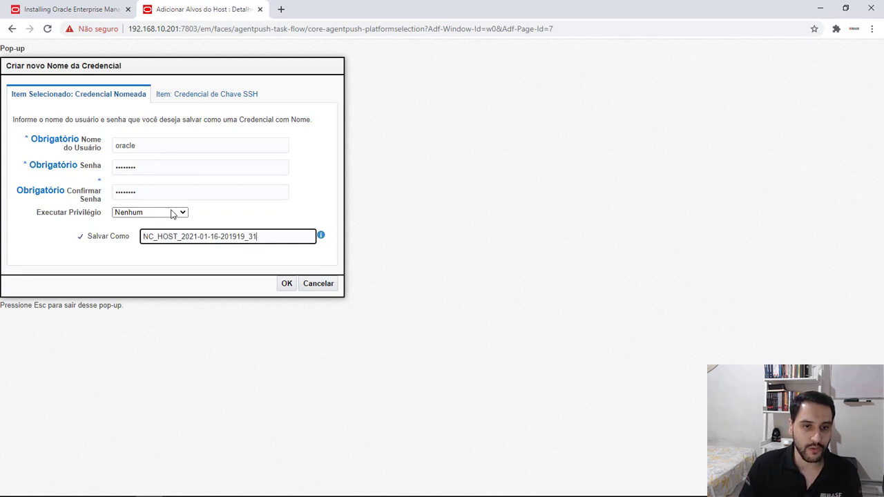
click(284, 284)
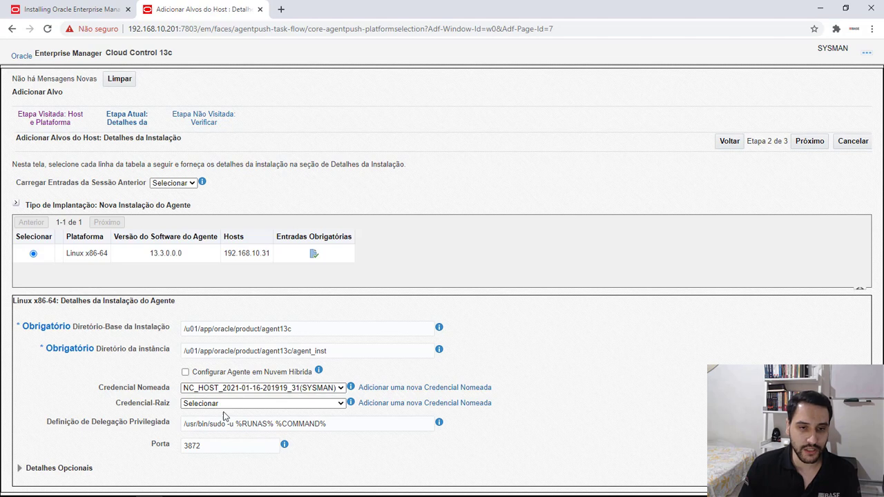
Continue to the verification stage, review the deployment session details, and deploy the agent to 192.168.10.31
click(809, 143)
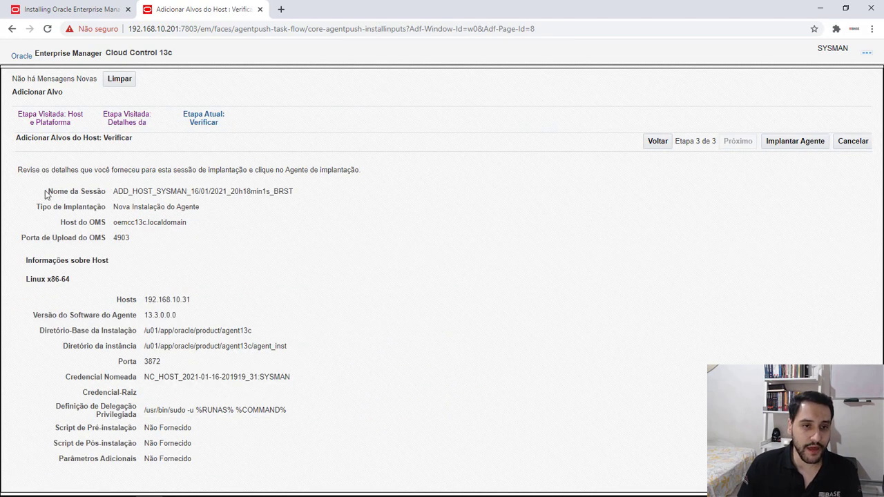
drag(47, 193, 134, 267)
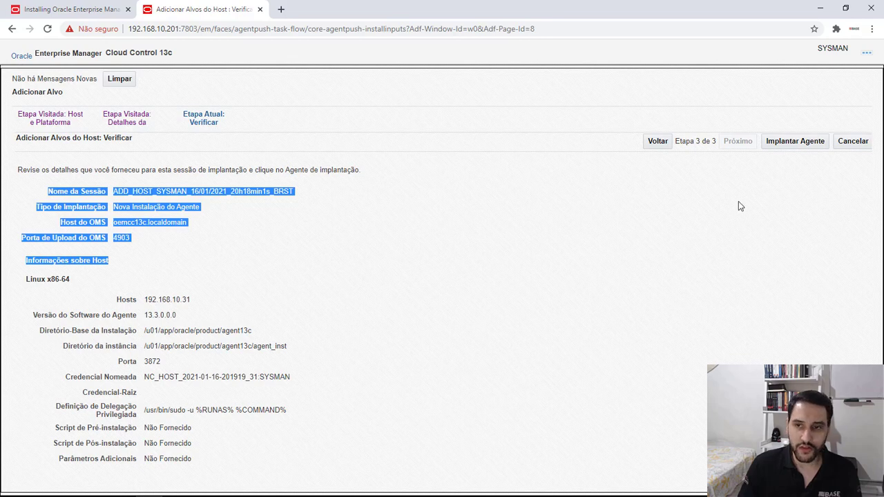
click(792, 142)
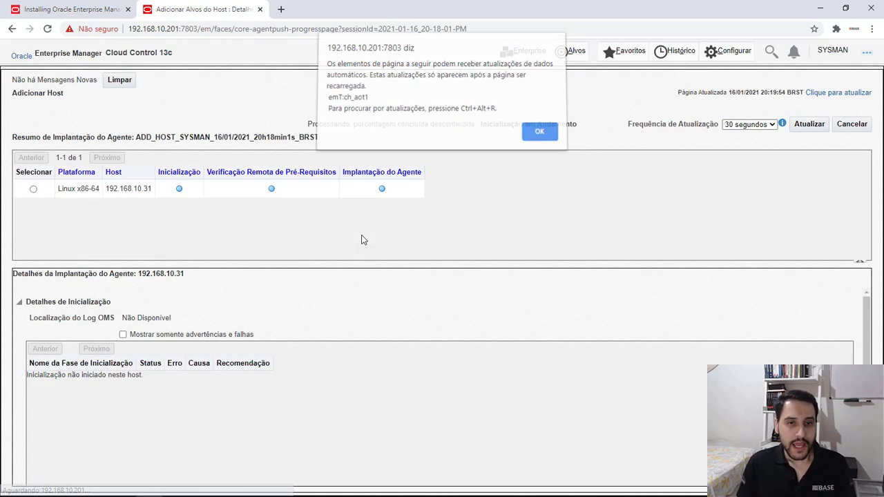
Dismiss the page-update notice and examine the initialization and remote prerequisite check details for the agent deployment on 192.168.10.31
click(539, 135)
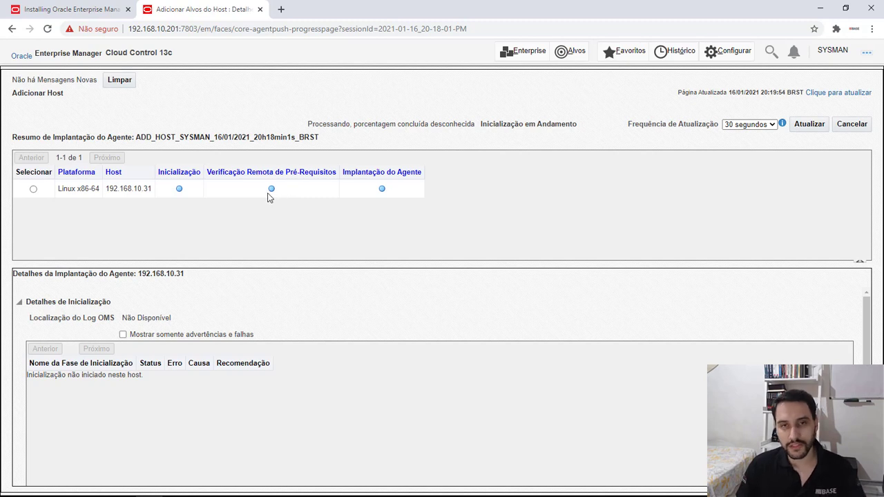
mouse_move(270, 198)
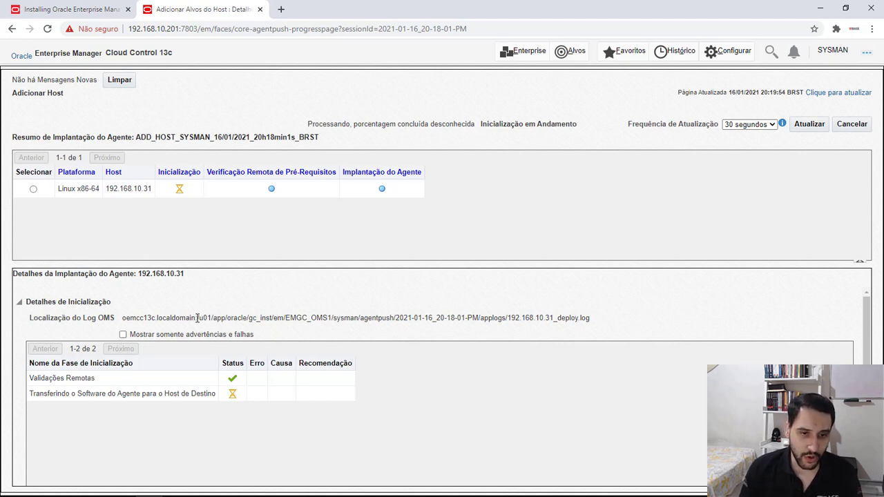
drag(199, 318, 583, 316)
click(584, 318)
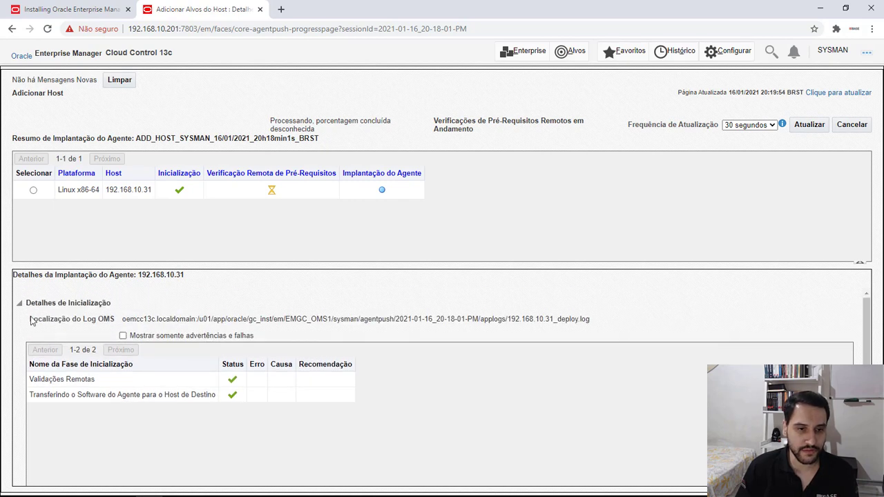
click(26, 302)
scroll(215, 334, down, 2)
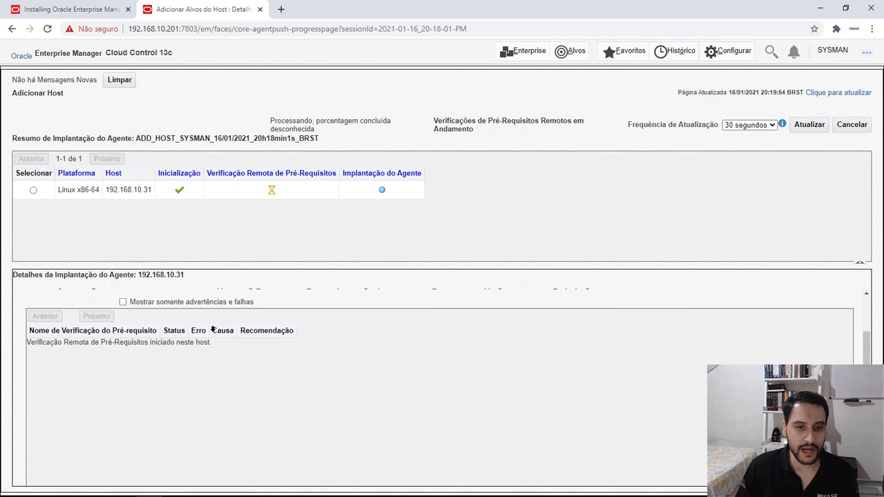
scroll(211, 327, up, 2)
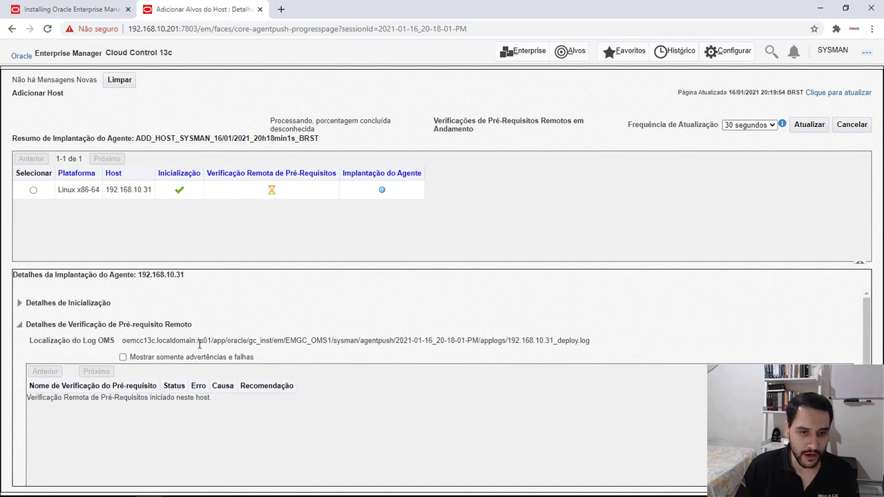
Copy the OMS log path for 192.168.10.31_deploy.log and follow the log with tail -f in the MobaXterm root session on oemcc13c
drag(198, 339, 591, 339)
key(ctrl+c)
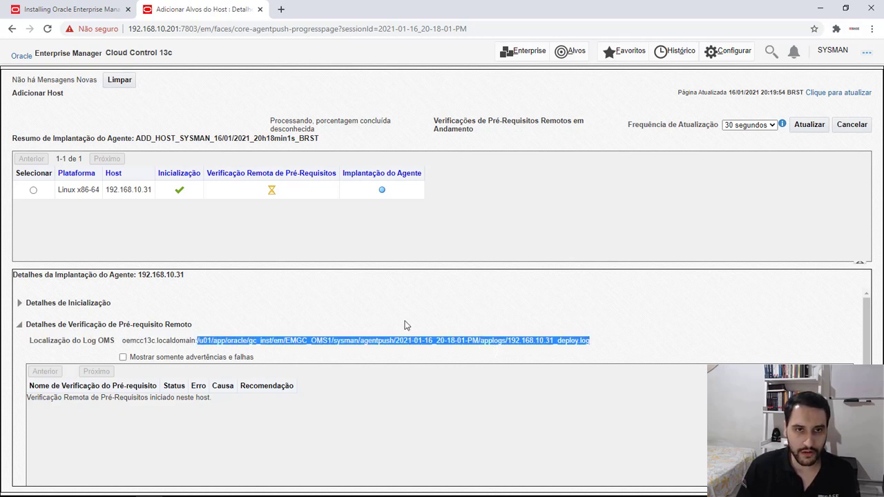
key(alt+Tab)
text(tai)
key(BackSpace)
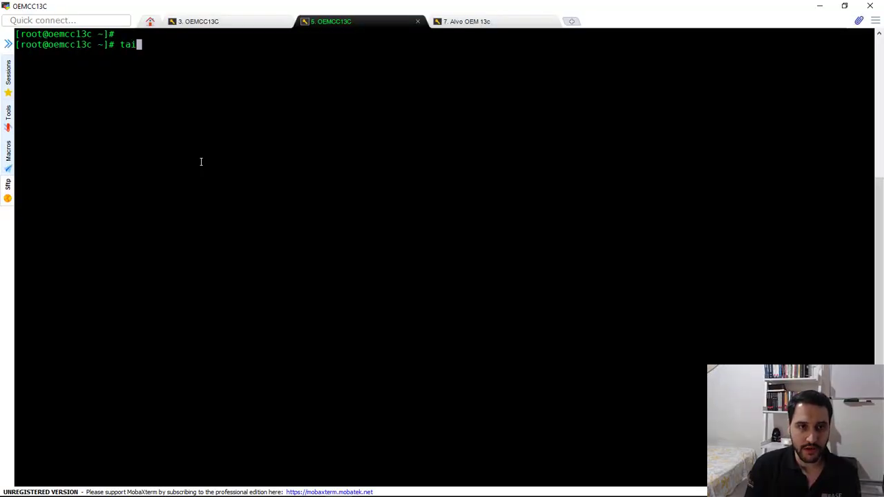
text(-f)
key(BackSpace)
key(BackSpace)
key(BackSpace)
text(l -f)
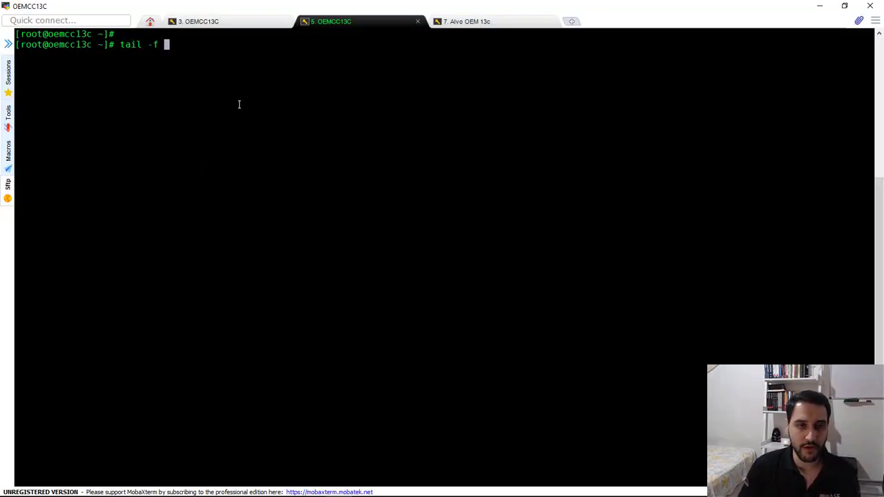
right_click(238, 104)
key(Return)
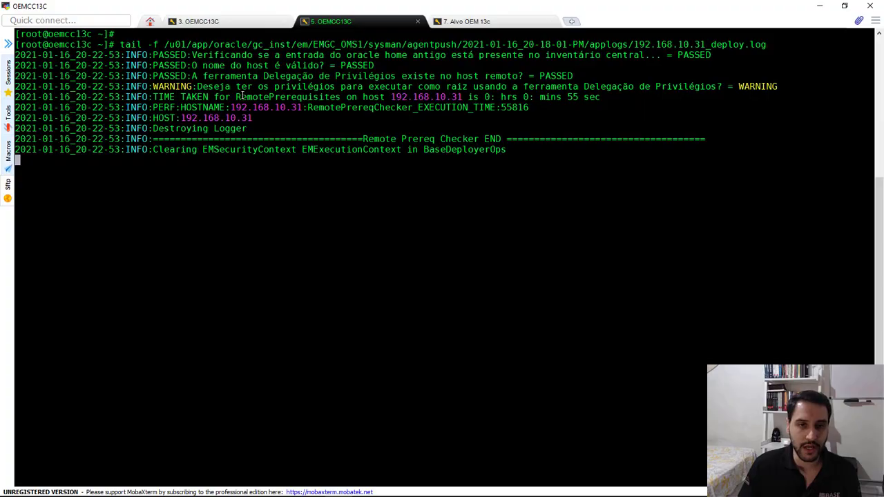
Back in the browser, review the sudoers privilege delegation warning, continue the deployment with "Continuar, Todos os Hosts", and dismiss the page-update notice
key(alt+Tab)
scroll(307, 345, down, 6)
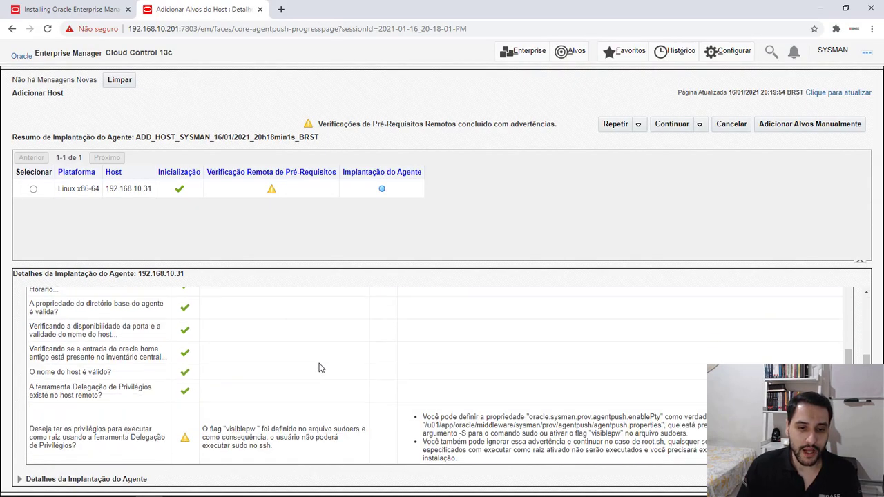
scroll(314, 356, down, 1)
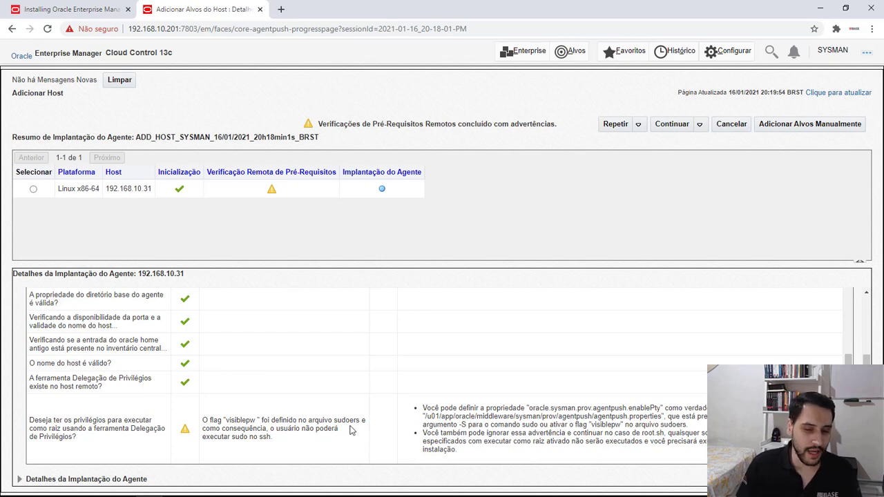
drag(335, 420, 354, 420)
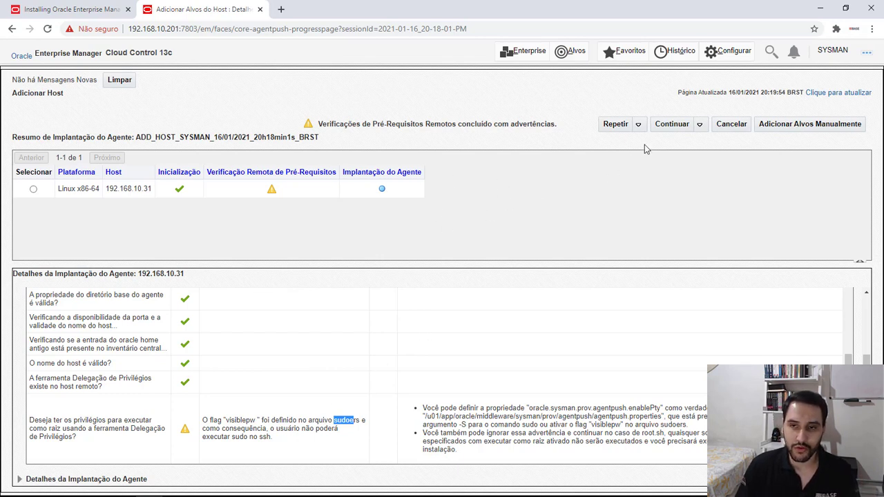
click(699, 124)
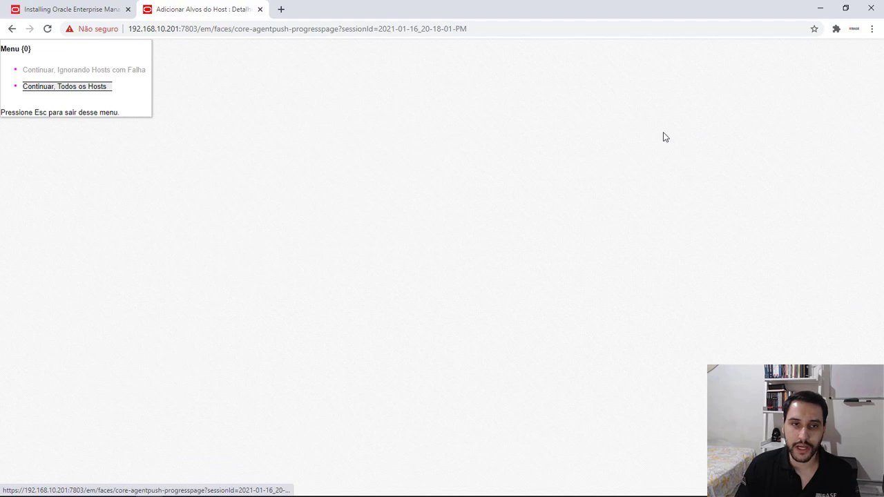
click(79, 86)
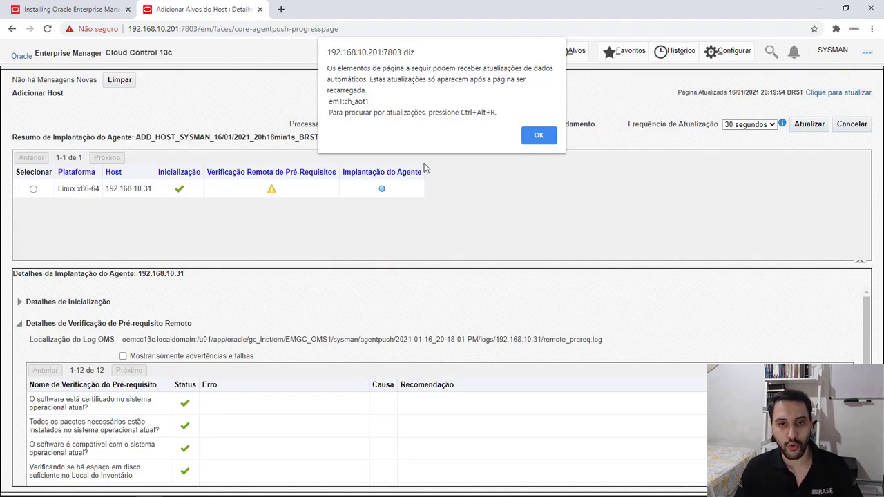
click(533, 134)
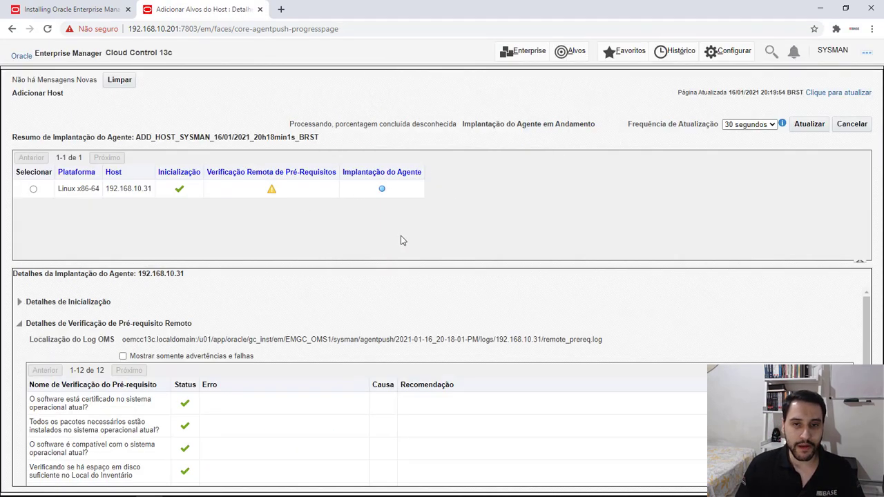
Expand the agent deployment details and monitor each installation phase, including the recommendation for the Root.sh phase
scroll(338, 323, down, 6)
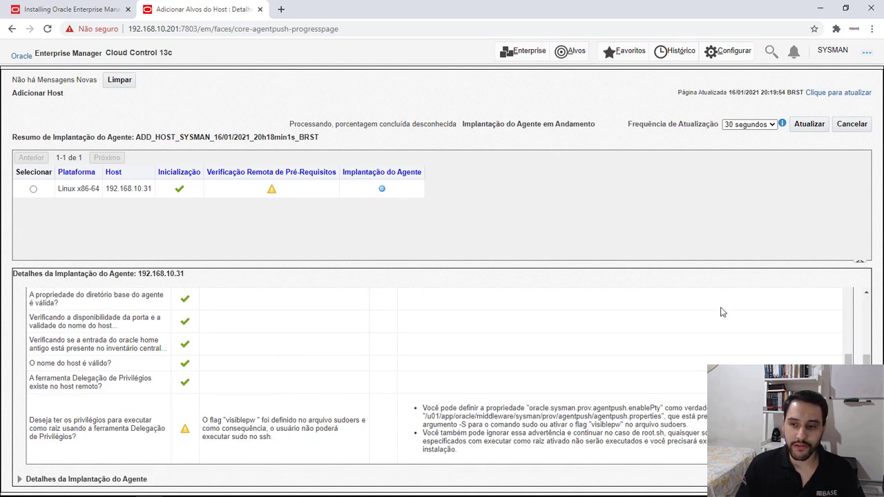
click(39, 478)
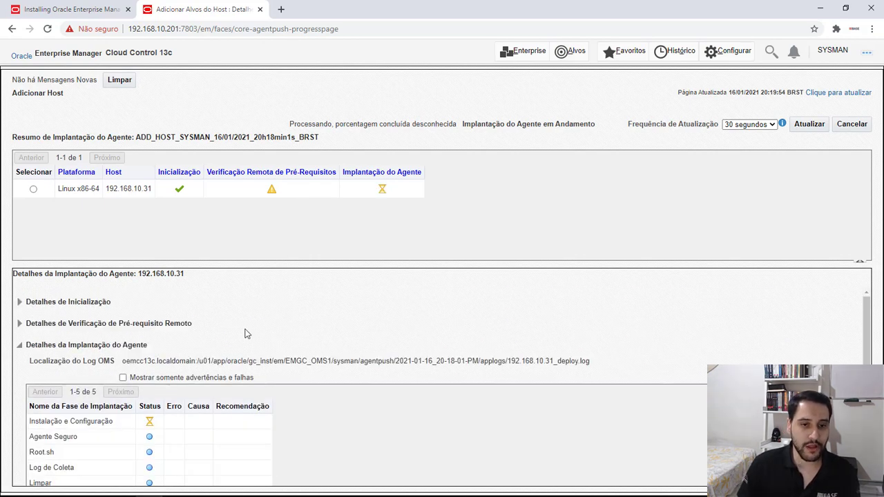
scroll(240, 359, down, 2)
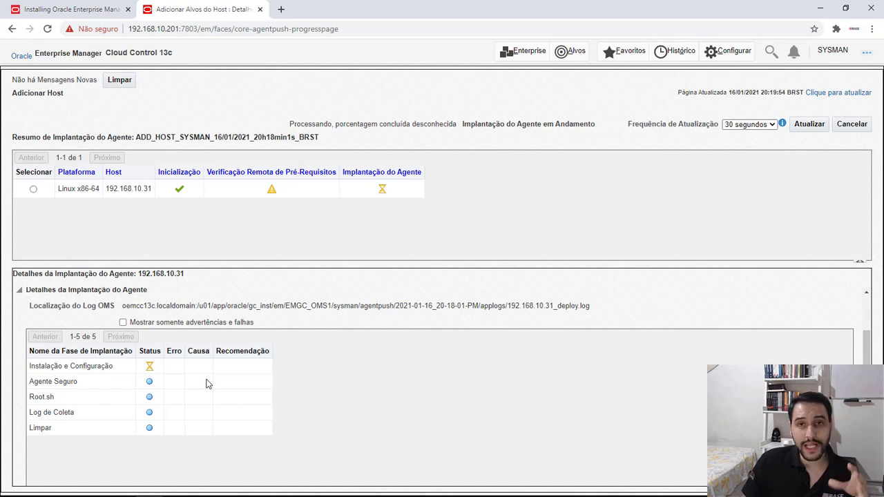
scroll(97, 389, up, 1)
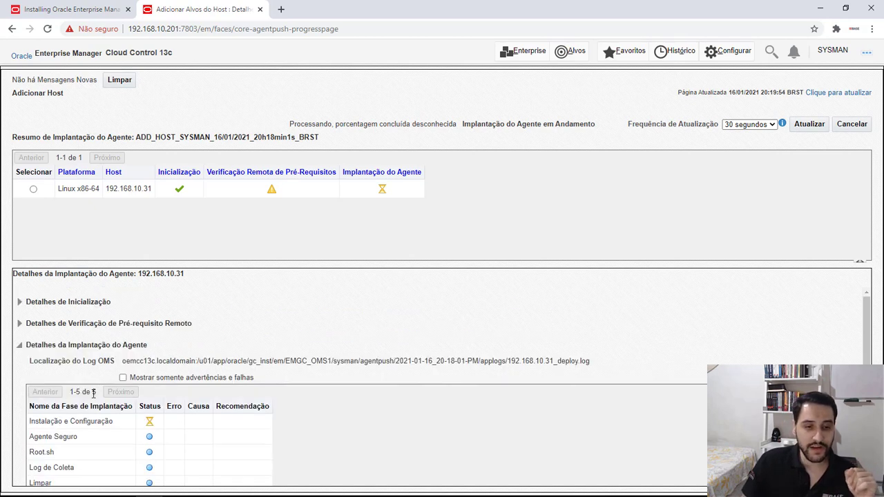
scroll(55, 376, down, 2)
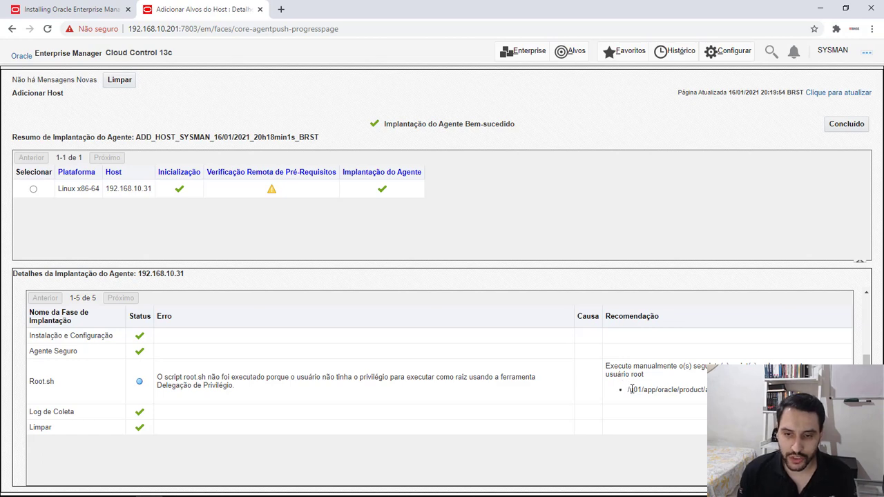
Copy the recommended script path and run /u01/app/oracle/product/agent13c/agent_13.3.0.0.0/root.sh as root in the MobaXterm session on base01
drag(628, 390, 718, 390)
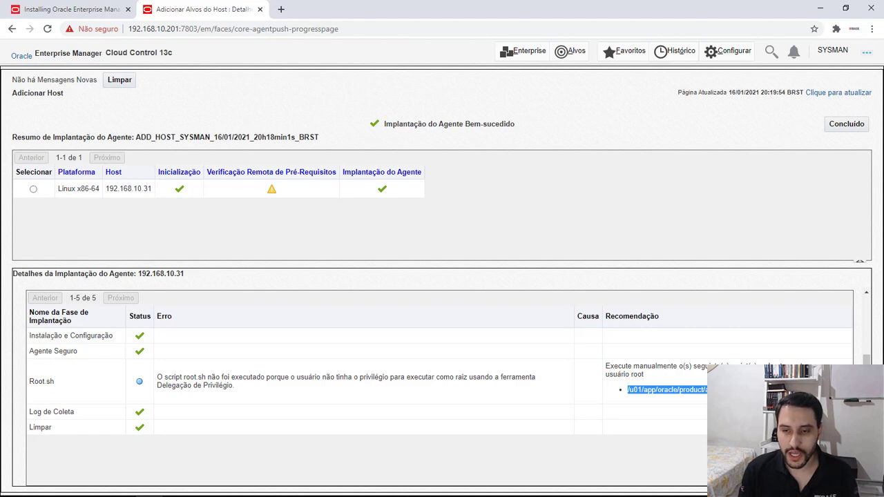
key(alt+Tab)
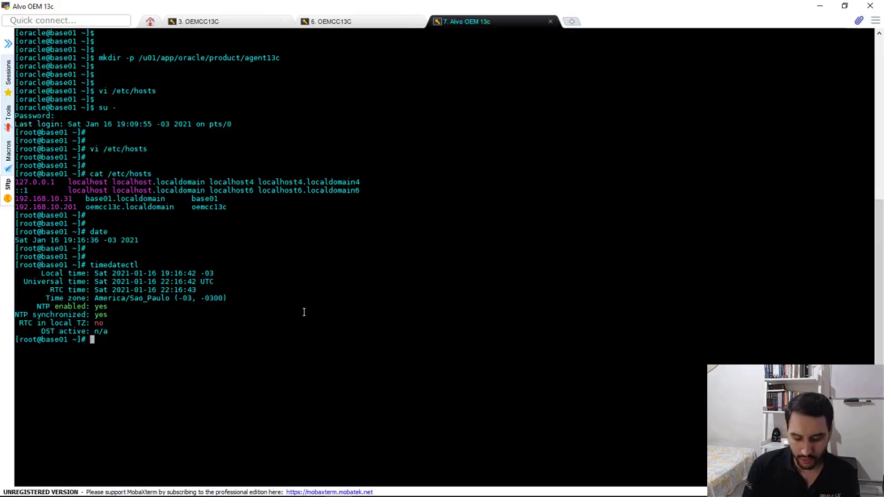
key(Return)
text(clear)
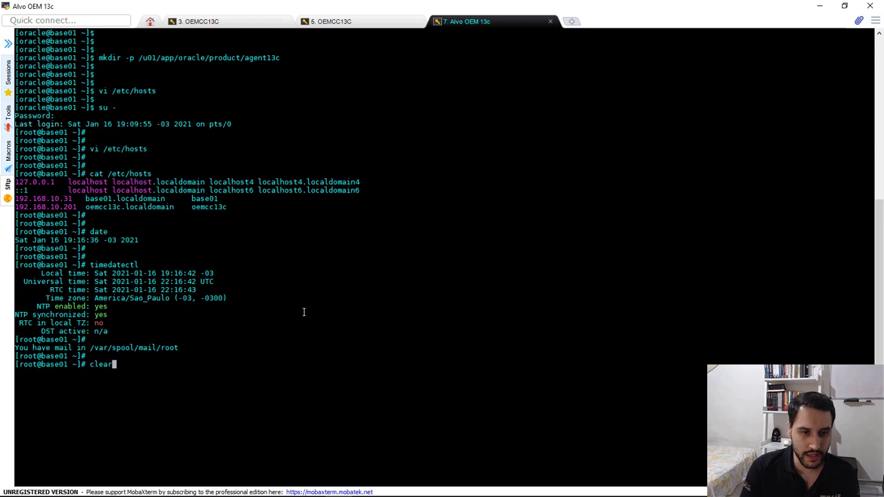
key(Return)
key(Return)
right_click(305, 154)
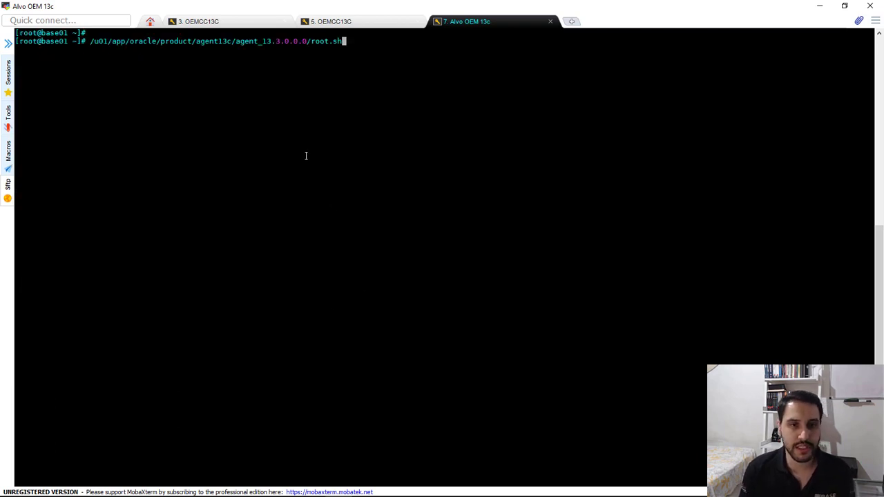
key(Return)
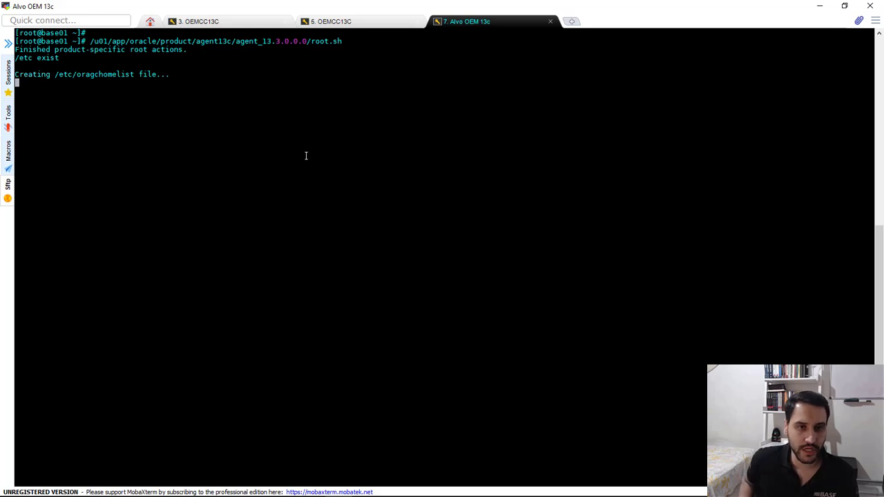
key(Return)
key(Return)
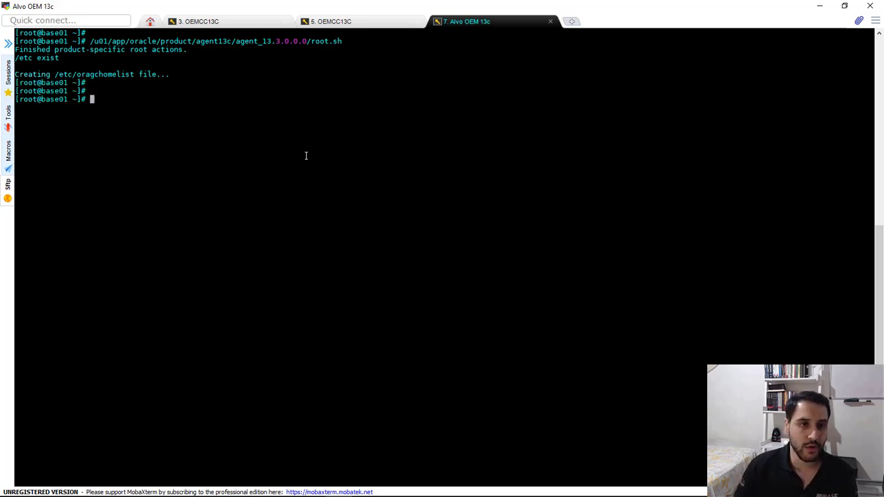
Return to the browser, close the completed agent deployment session, and dismiss the page-update notice
key(alt+Tab)
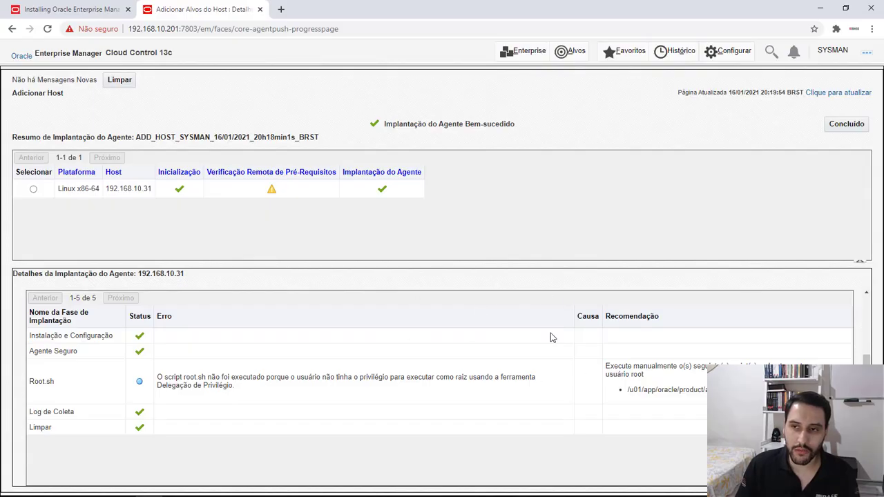
click(845, 123)
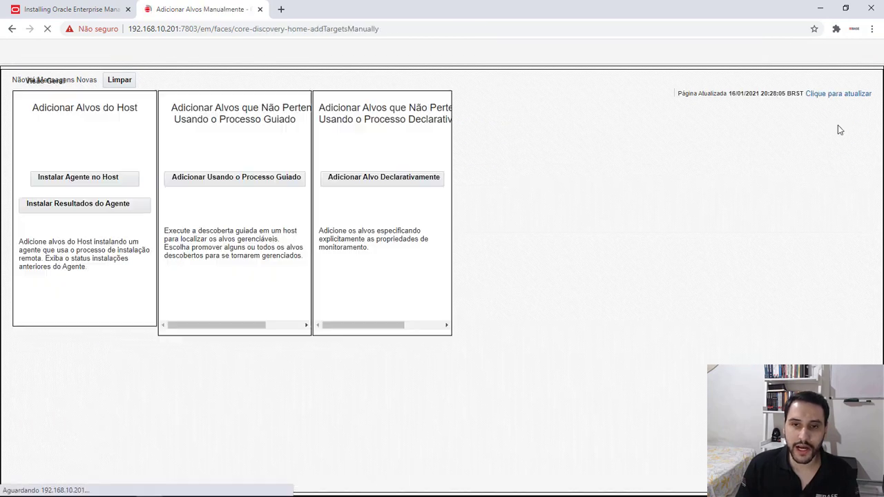
click(539, 136)
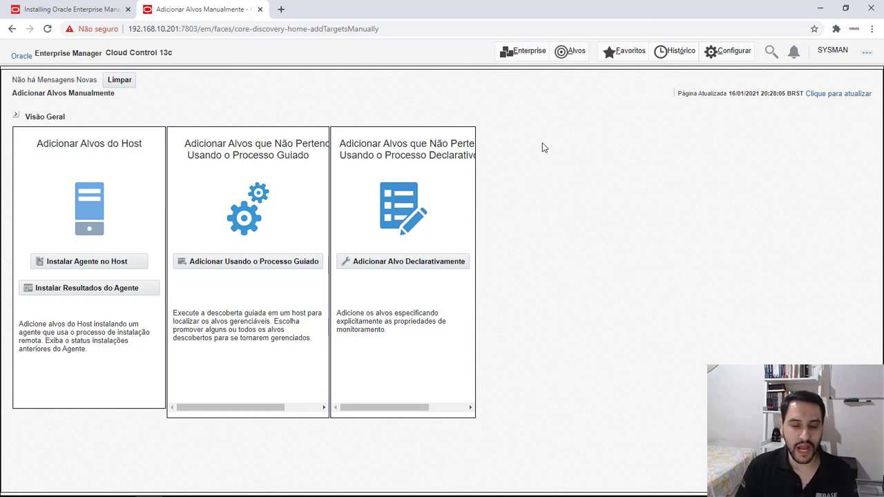
Open the list of host targets and examine the home page of 192.168.10.31, including its operating system and status summary
click(574, 55)
click(33, 167)
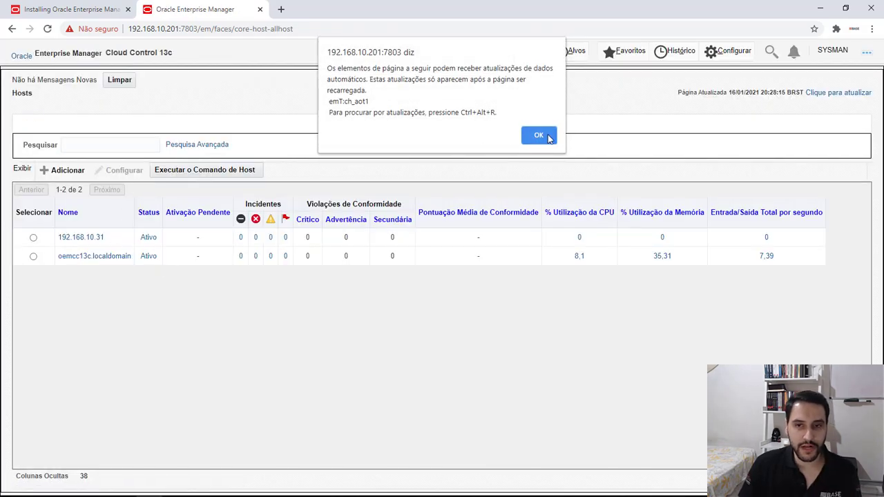
click(550, 138)
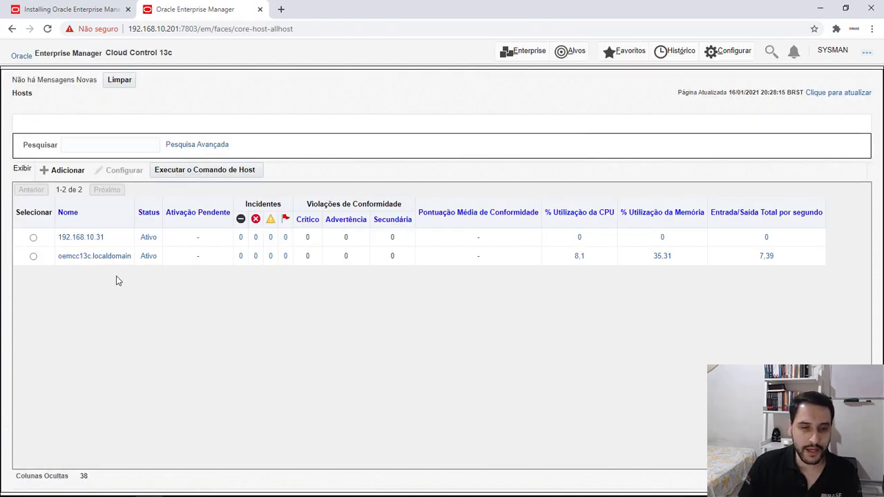
click(81, 242)
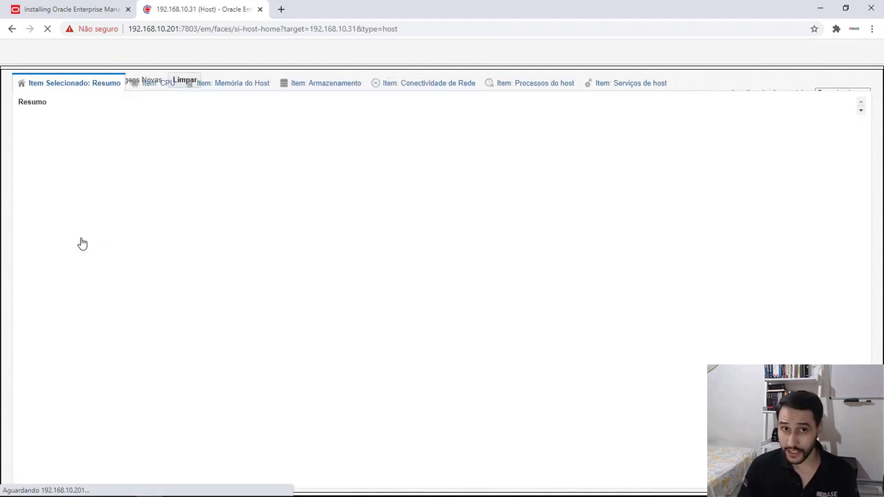
click(531, 138)
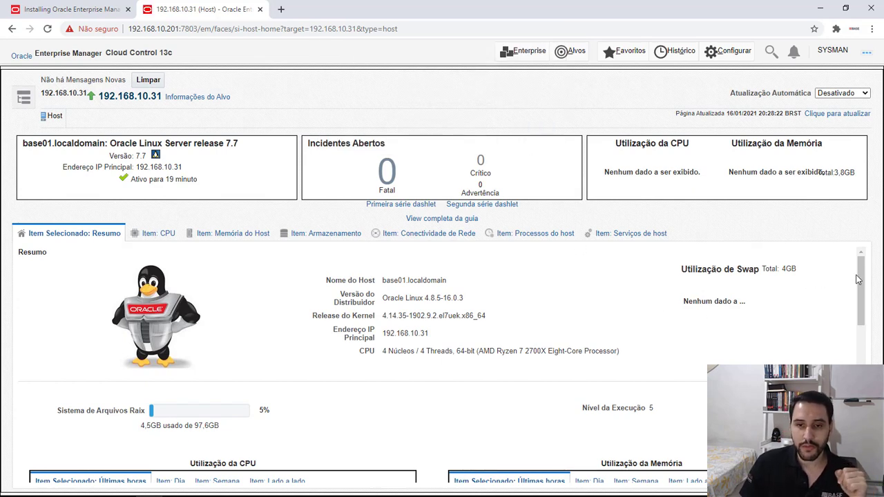
mouse_move(857, 278)
mouse_down()
mouse_move(852, 363)
mouse_move(856, 273)
mouse_up()
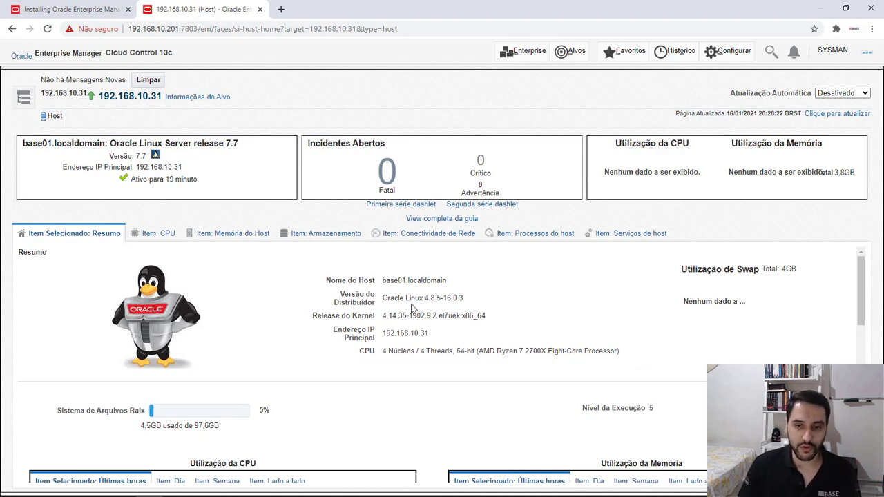
drag(227, 143, 250, 160)
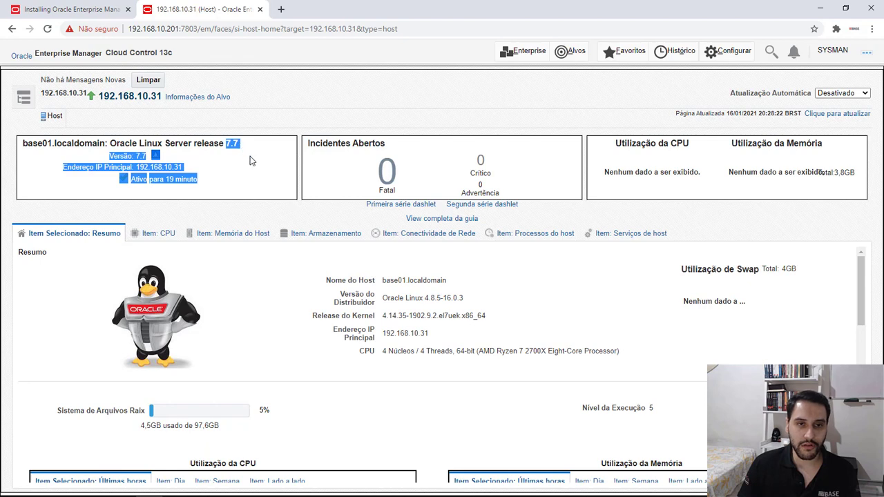
Review the memory, CPU, kernel and file system details on the home page of host 192.168.10.31
click(250, 160)
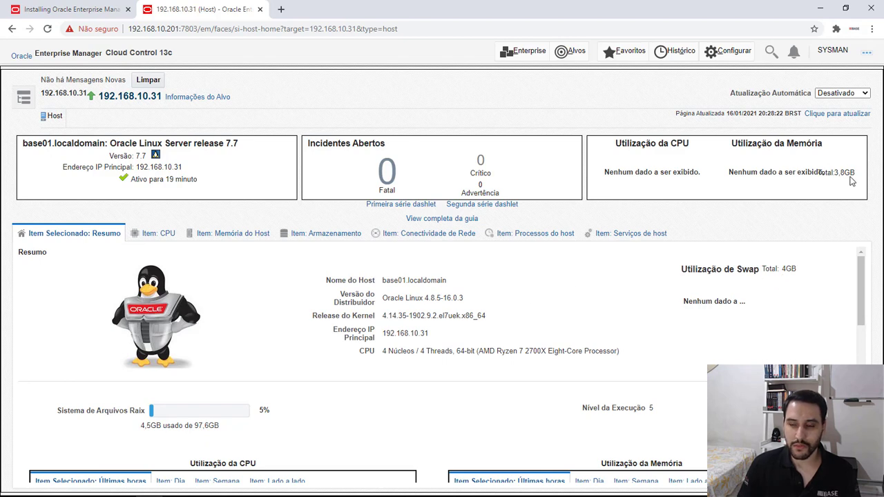
scroll(455, 319, down, 1)
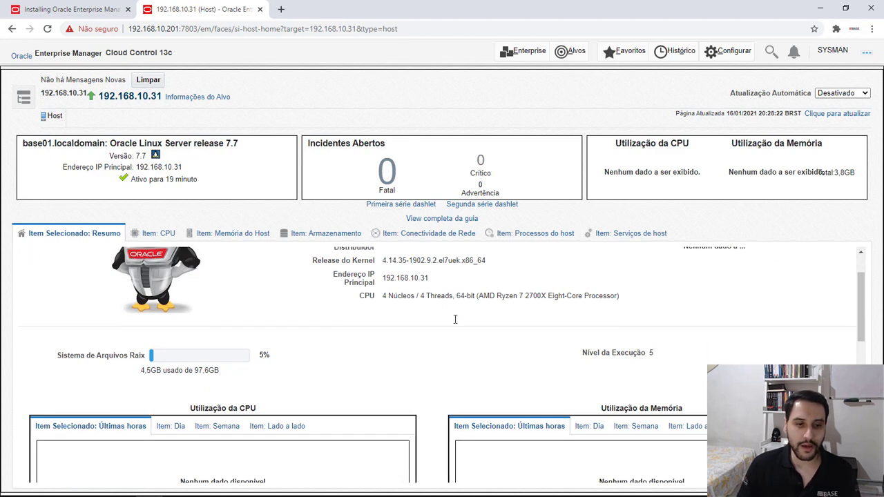
scroll(455, 319, up, 1)
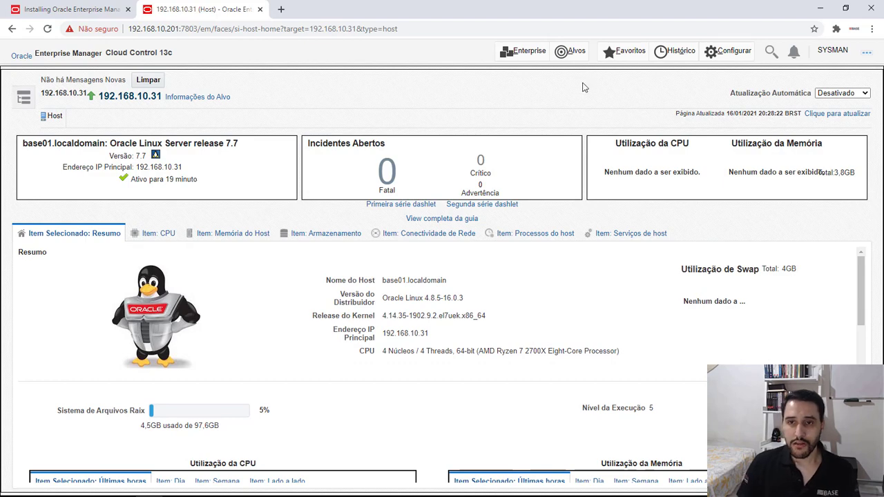
Open the list of database targets and dismiss the page-update notice
click(570, 54)
click(52, 185)
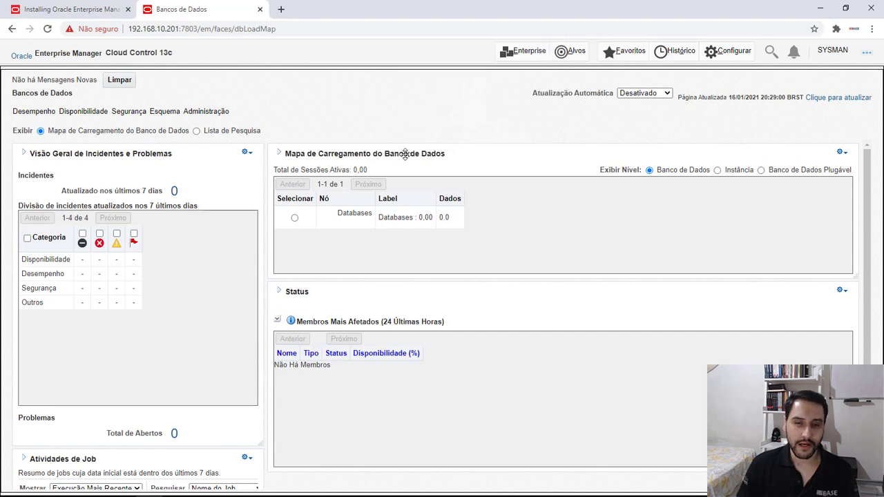
click(531, 137)
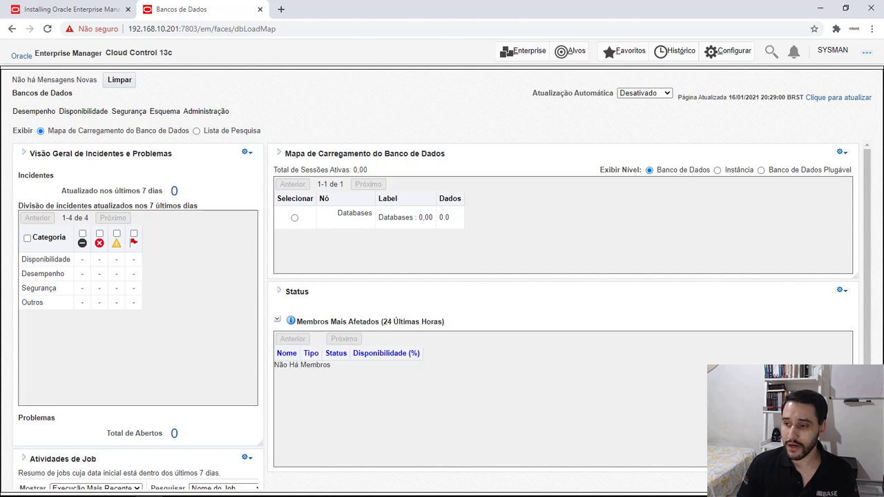
Switch to the MobaXterm session on base01 and change to the oracle user with su - oracle
key(alt+Tab)
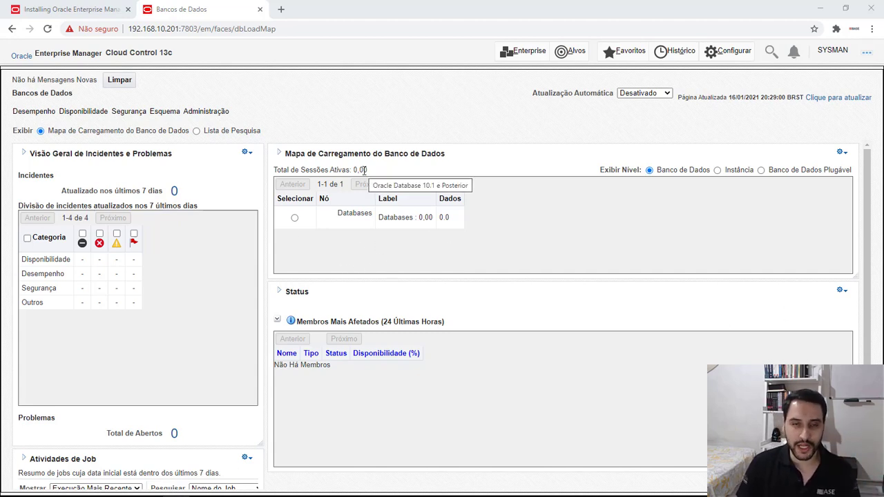
key(alt+Tab)
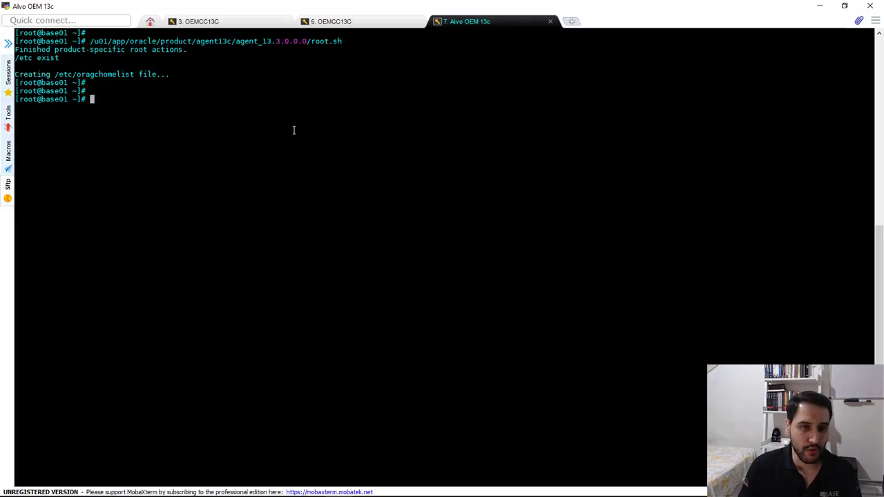
key(Return)
text(su 0 o)
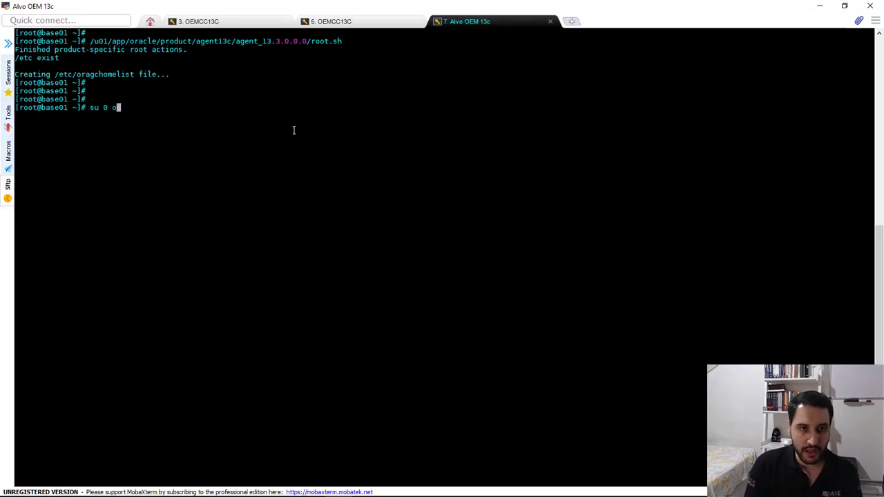
key(BackSpace)
key(BackSpace)
key(BackSpace)
text(- oracle)
key(Return)
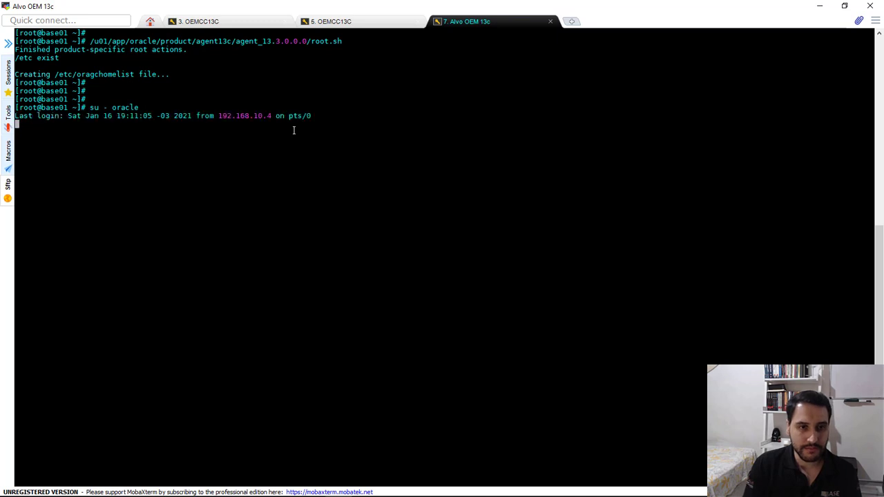
Connect to the local database as administrator with sqlplus / as sysdba
key(Return)
key(Return)
text(sqlp)
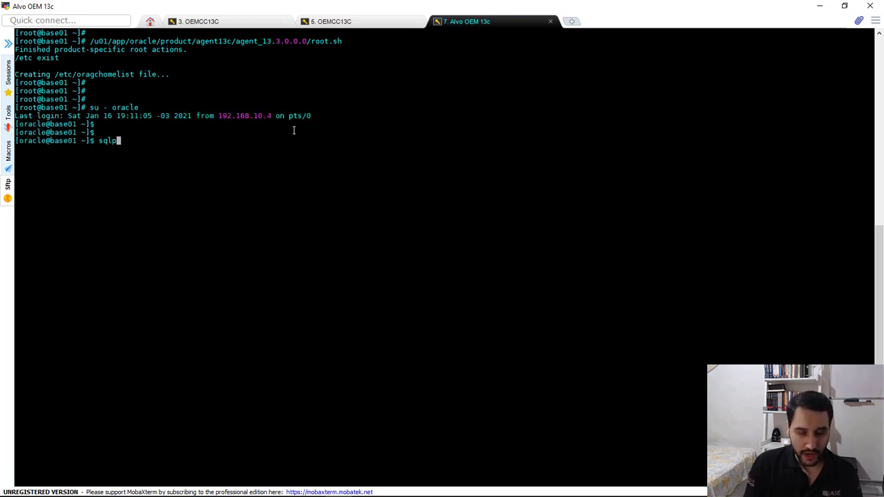
text(lus / as sysdba)
key(Return)
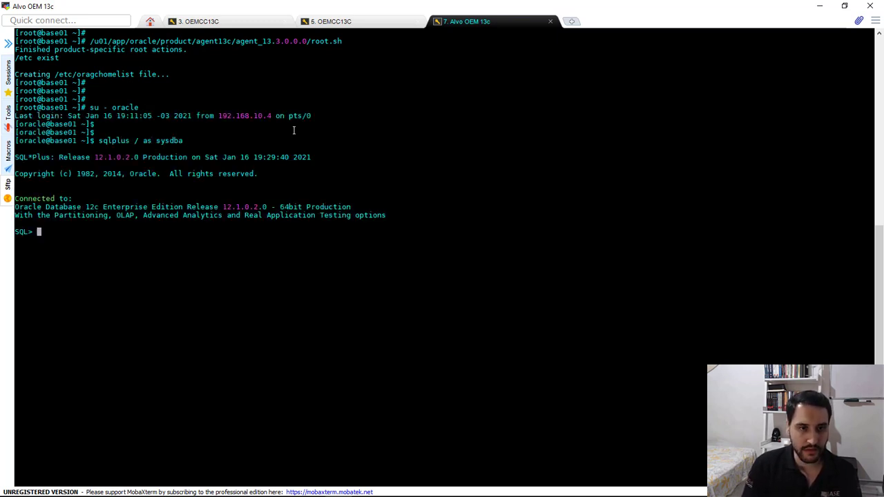
key(Return)
key(Return)
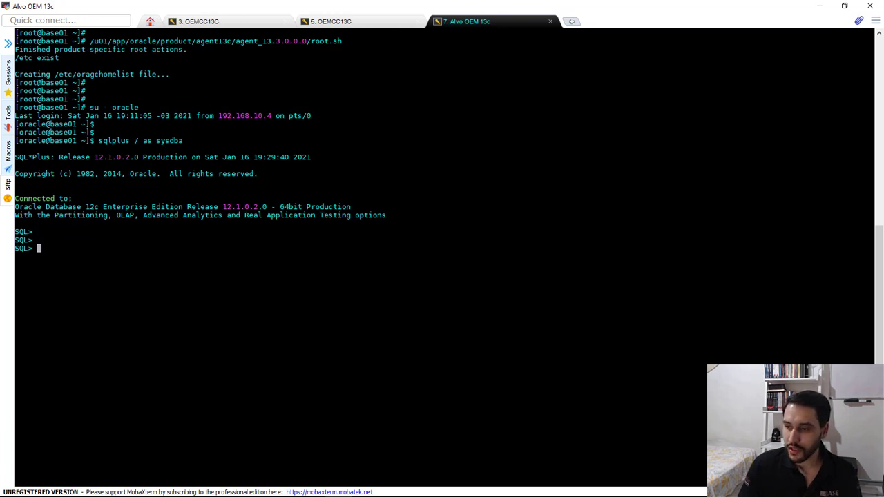
Run an alter user statement that sets the DBSNMP account's password and unlocks the account
key(alt+Tab)
right_click(423, 242)
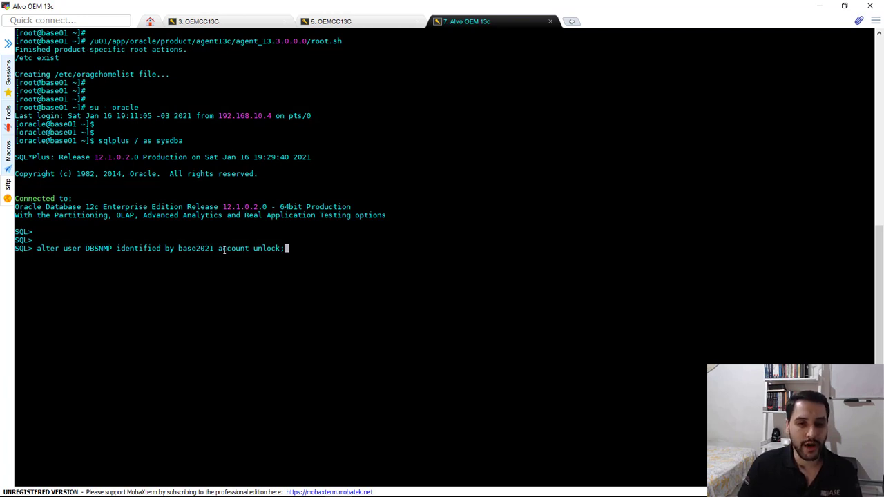
key(Return)
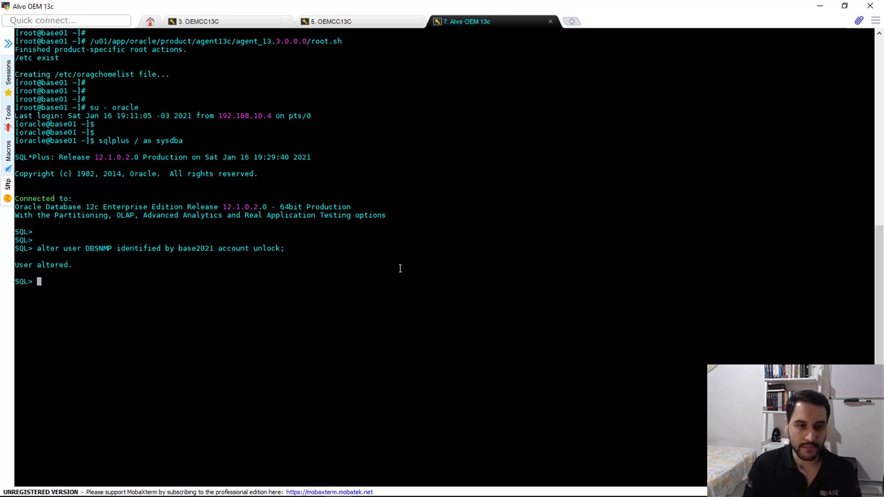
key(Return)
key(Return)
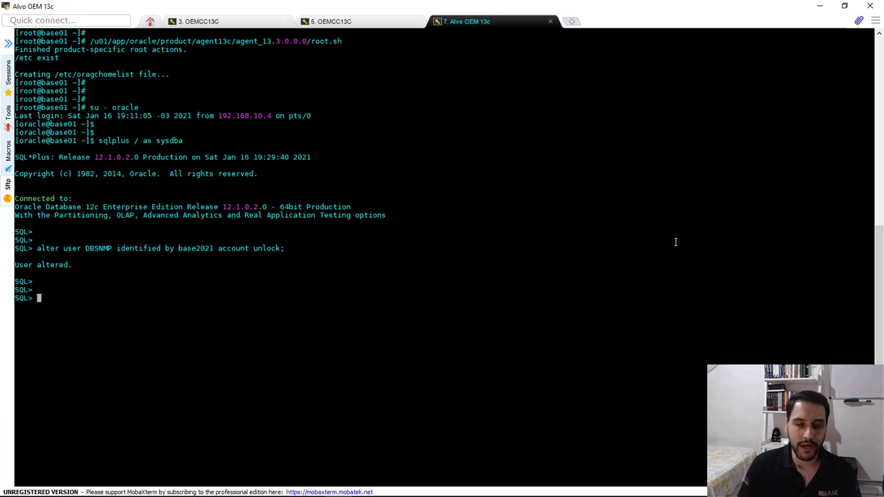
Return to the browser, reopen the database targets page, and display it as Lista de Pesquisa, dismissing the update notices
key(alt+Tab)
click(575, 55)
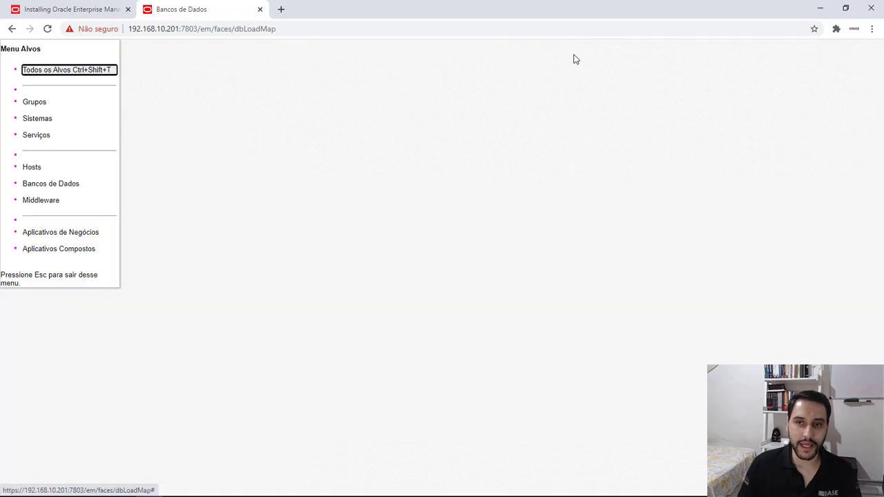
click(56, 185)
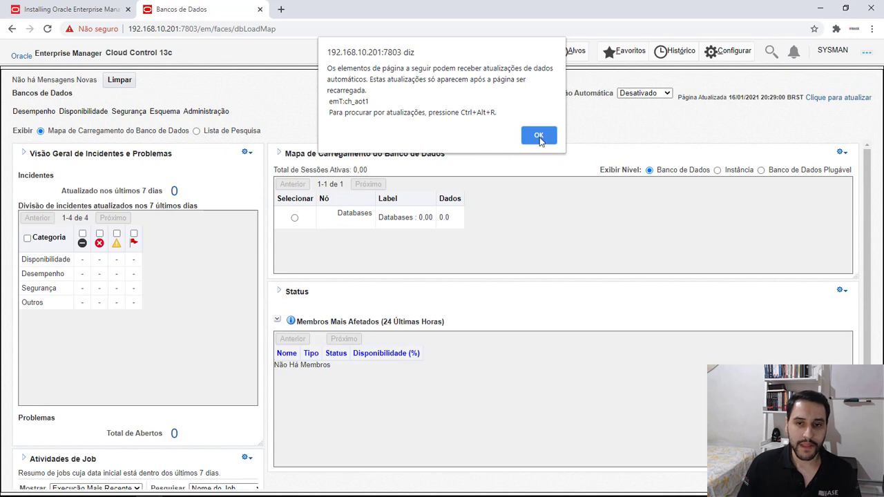
click(537, 133)
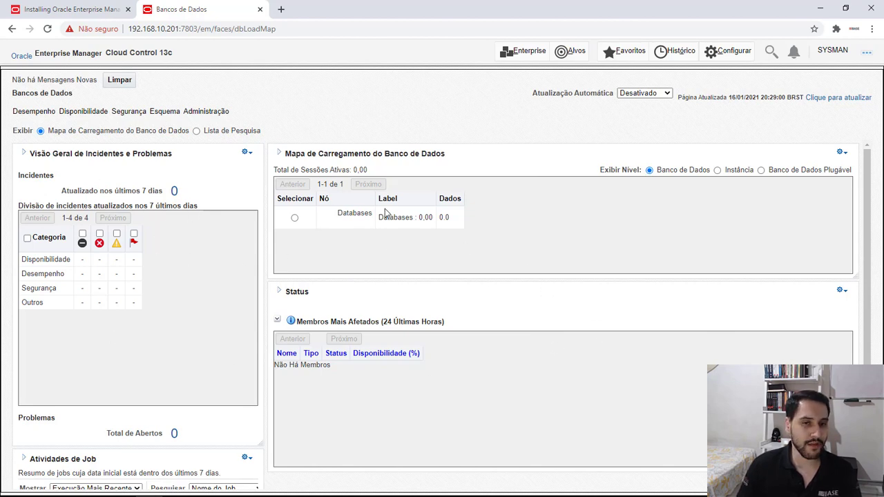
click(197, 131)
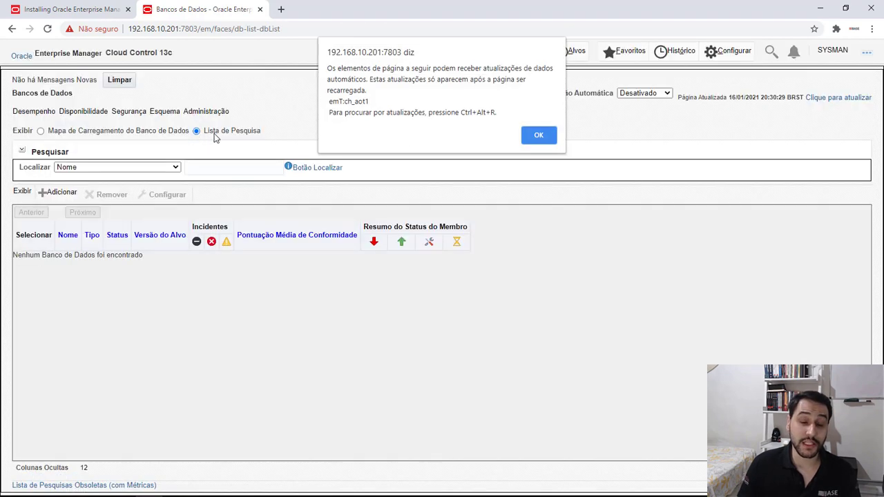
click(548, 139)
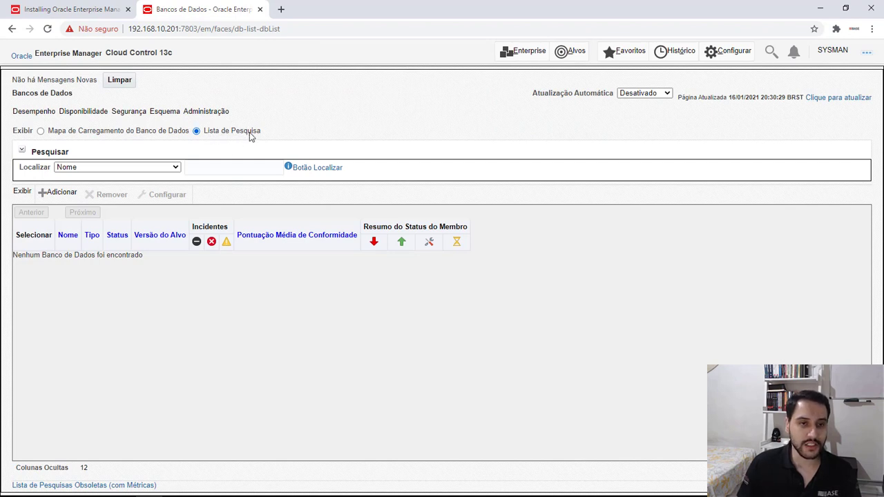
Start adding an Oracle Database target and dismiss the page-update notice in the discovery wizard
click(58, 193)
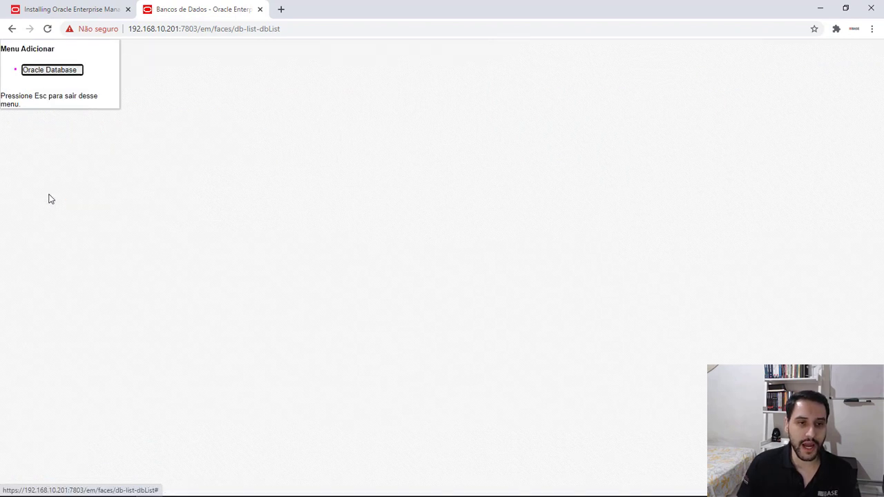
click(50, 72)
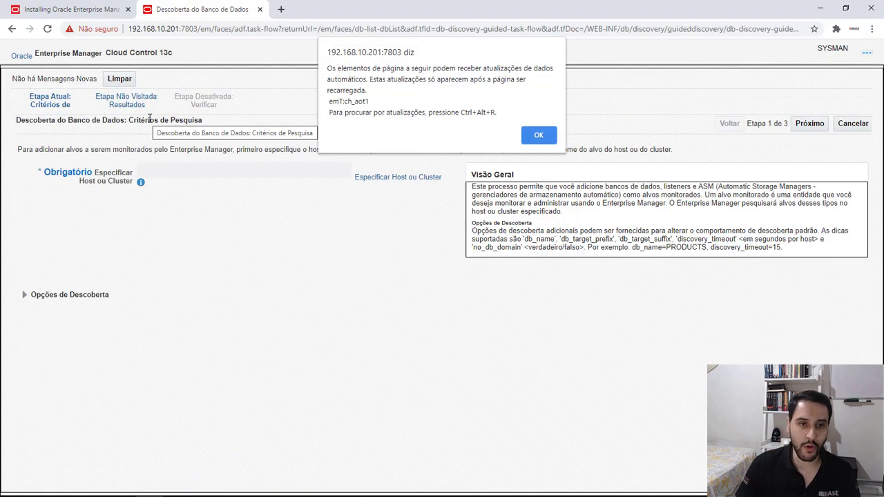
click(536, 134)
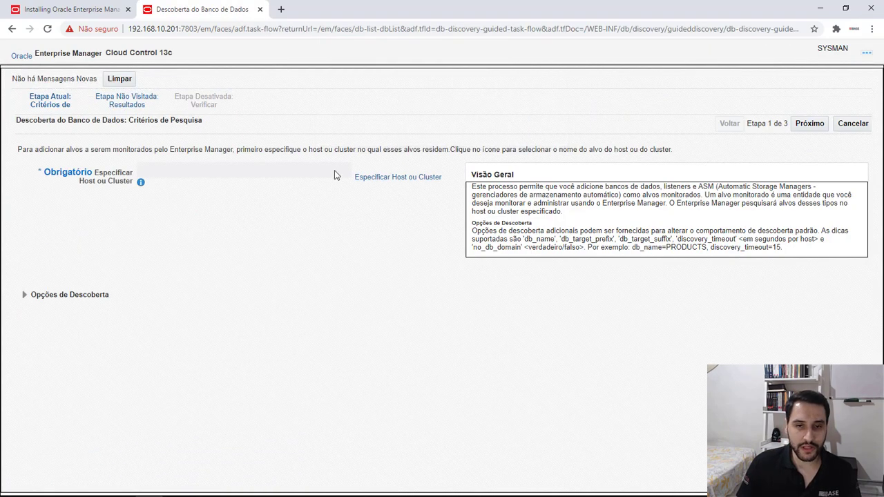
Specify 192.168.10.31 as the host to search and continue to the database discovery results
click(394, 179)
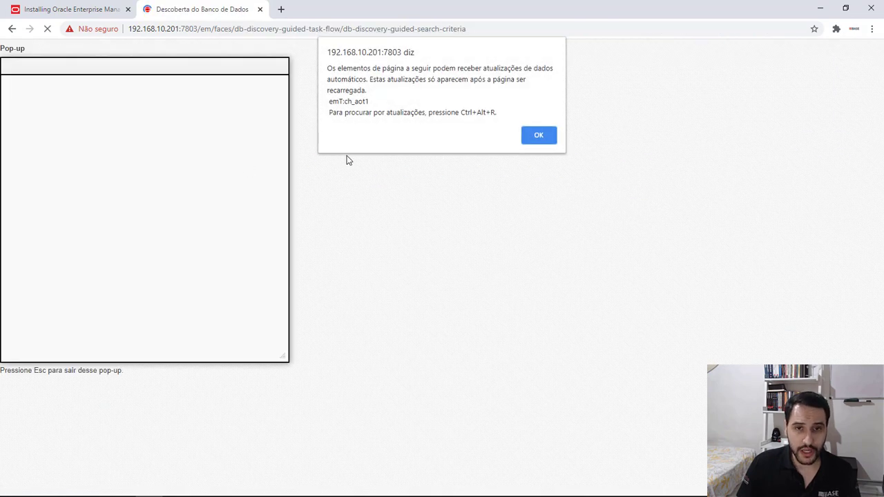
click(539, 134)
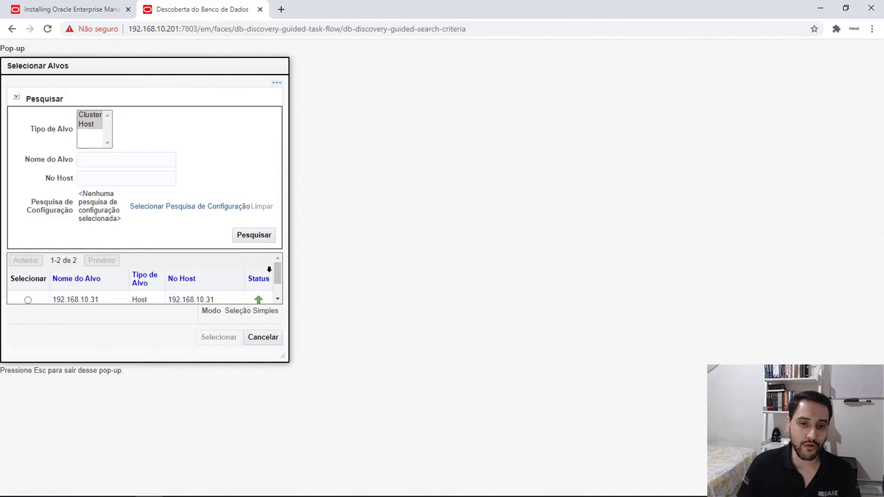
click(276, 298)
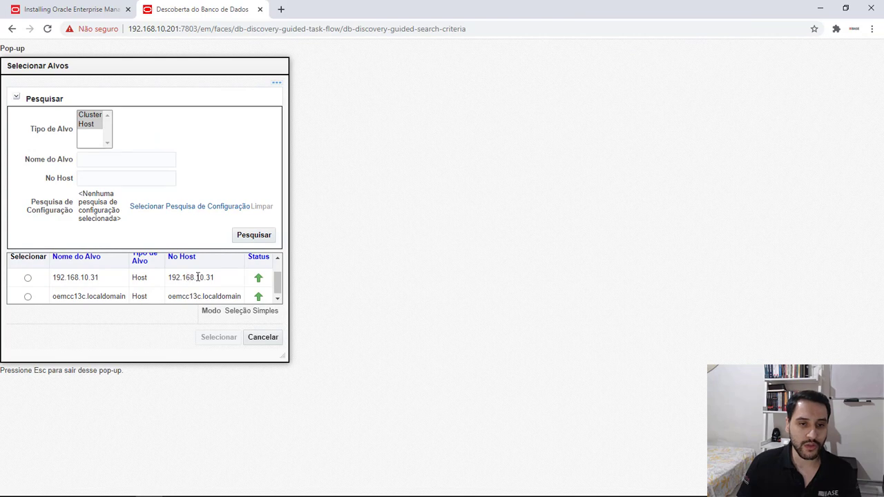
click(28, 277)
click(222, 340)
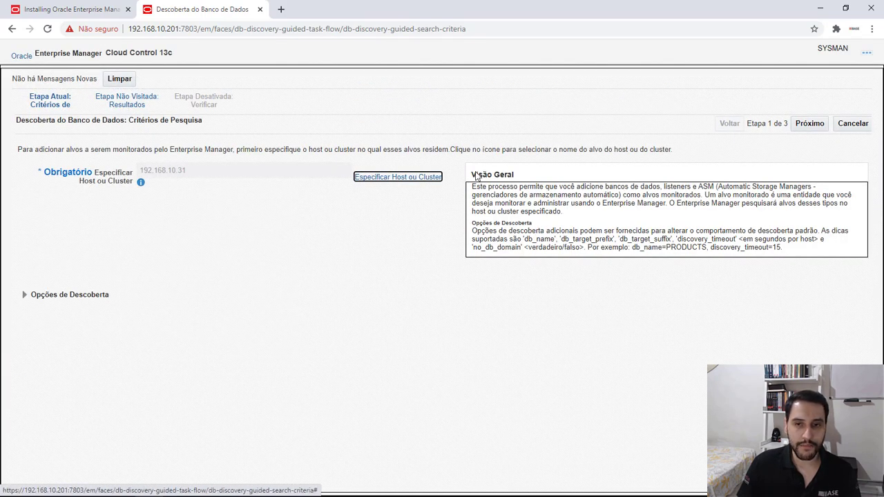
click(808, 124)
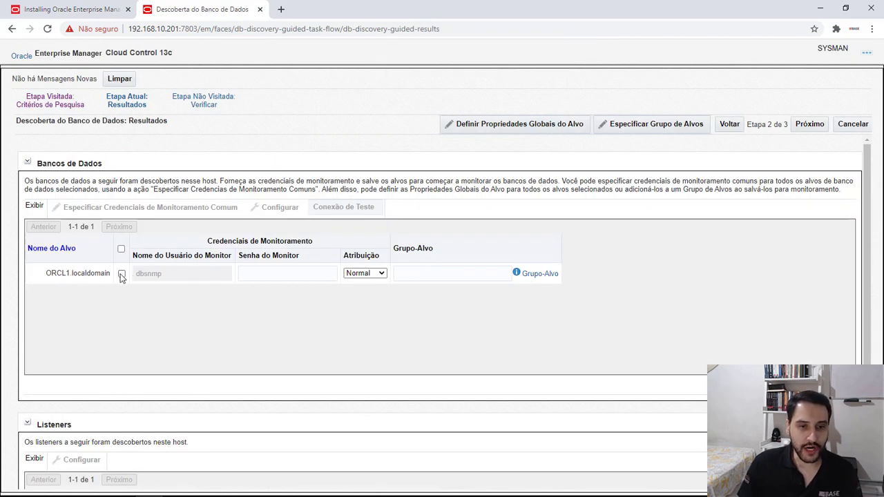
Select database ORCL1.localdomain, enter the dbsnmp monitoring password, and select listener LISTENER_192.168.10.31
click(122, 273)
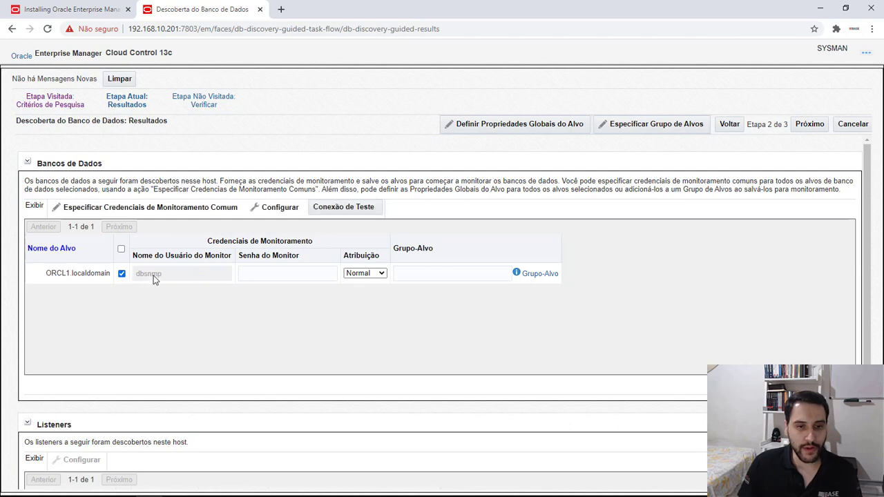
click(247, 273)
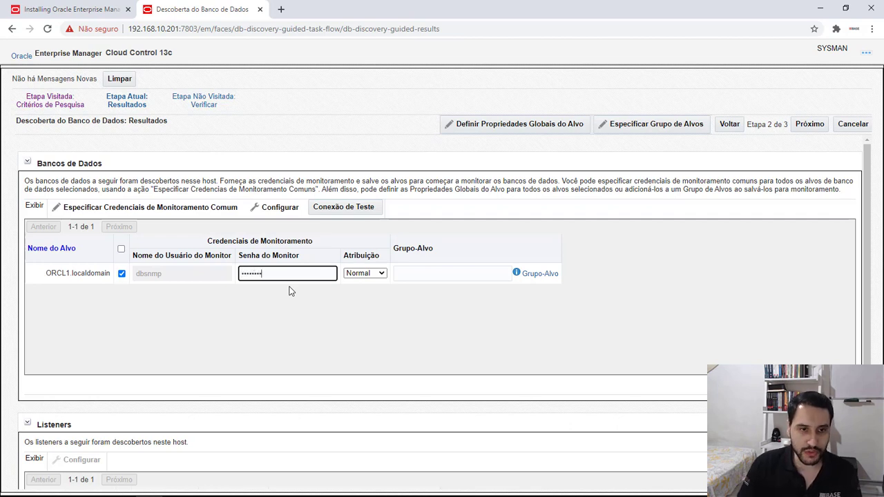
click(206, 325)
scroll(205, 325, down, 3)
click(123, 350)
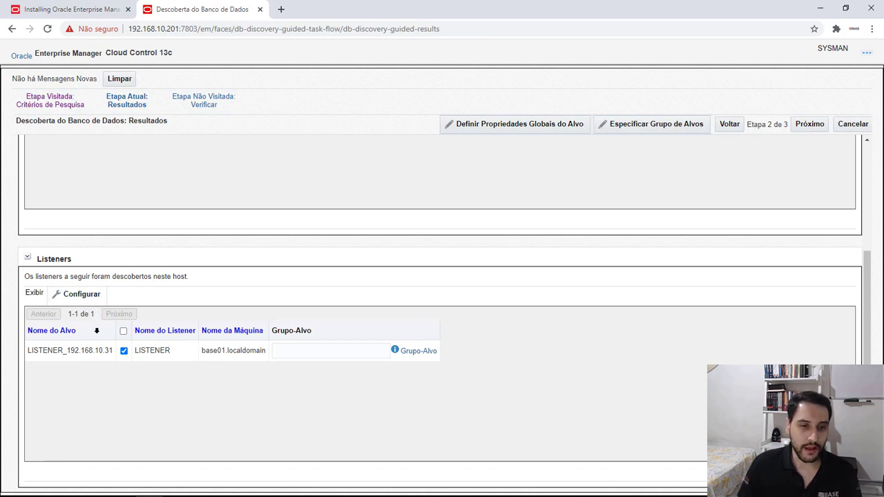
Test the monitoring connection for ORCL1.localdomain and close the result message
scroll(200, 331, up, 3)
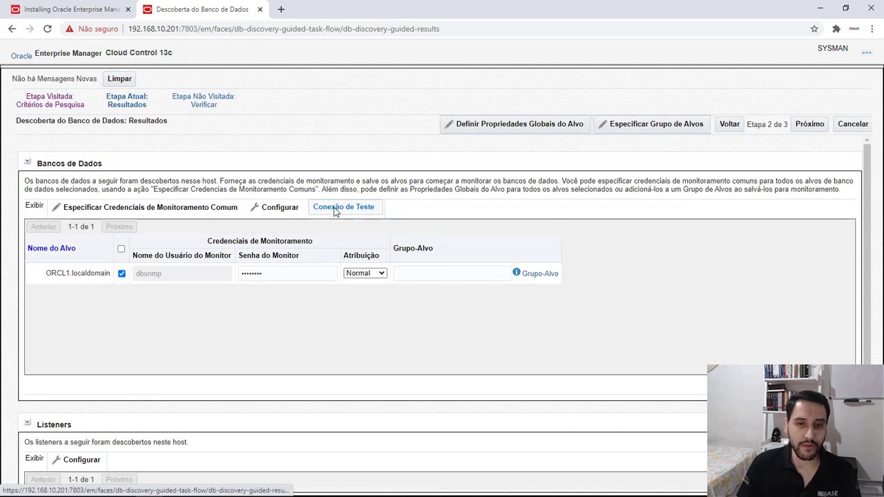
click(337, 209)
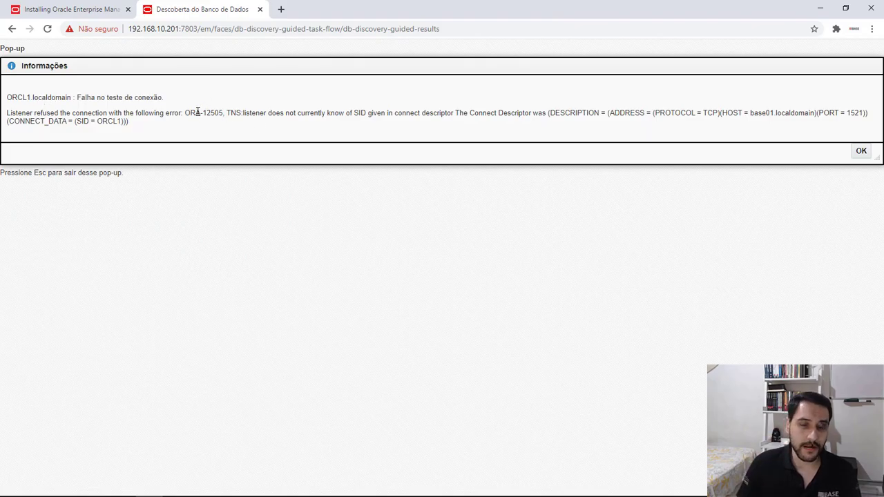
click(861, 154)
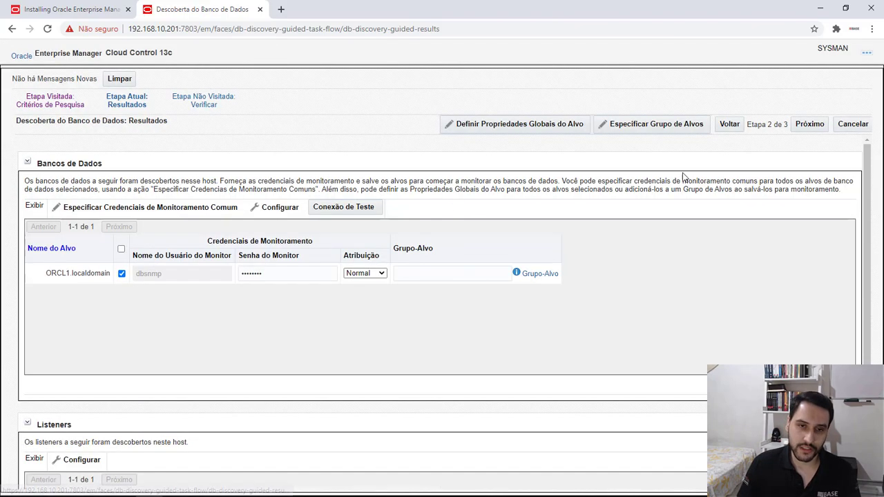
Configure the ORCL1.localdomain database instance with 192.168.10.31 as its listener machine name
click(283, 209)
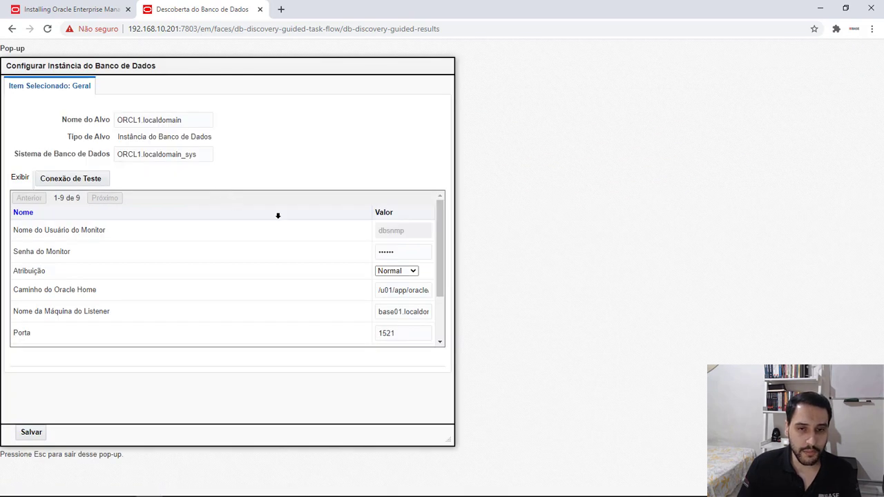
drag(440, 247, 437, 266)
click(383, 271)
drag(378, 272, 500, 280)
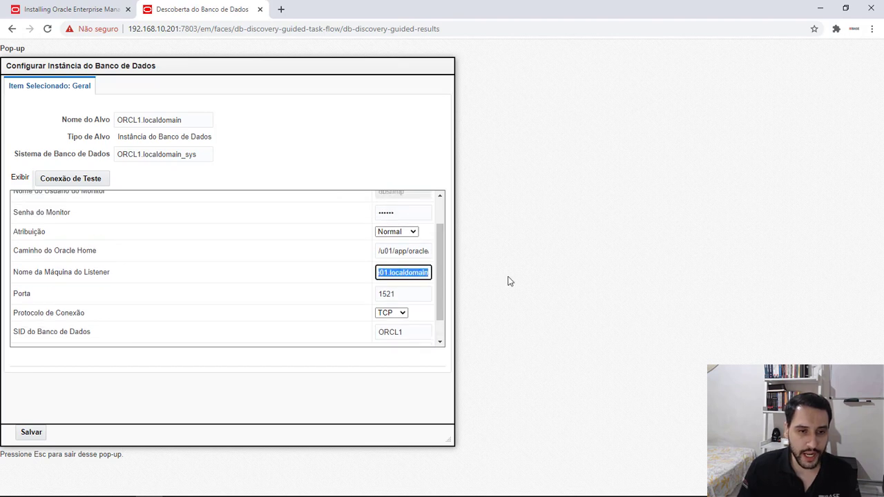
key(BackSpace)
text(192.168.10.31)
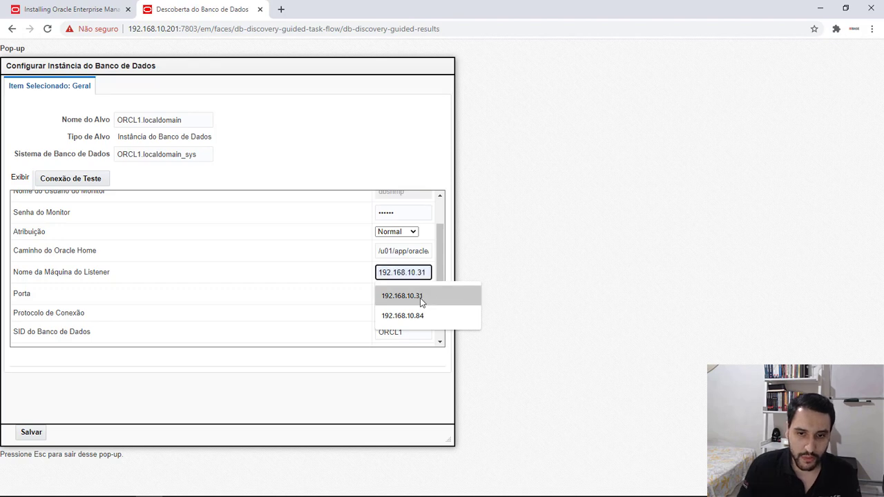
click(420, 297)
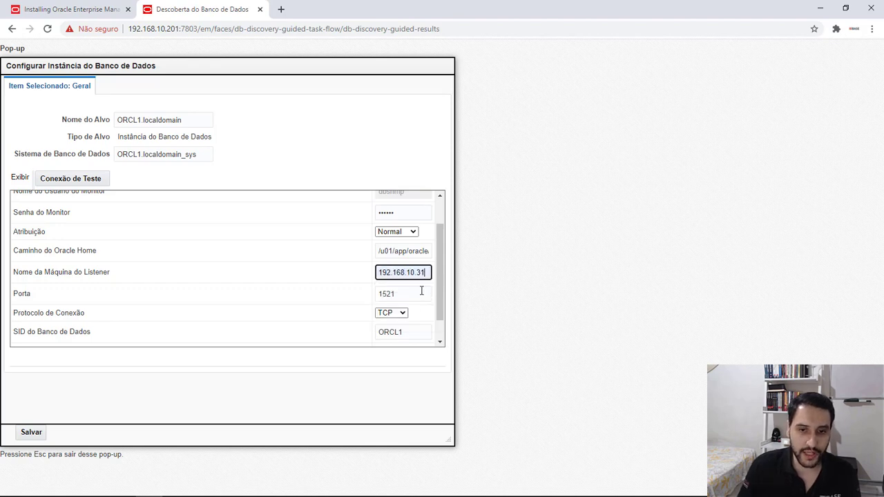
drag(436, 293, 438, 238)
double_click(409, 311)
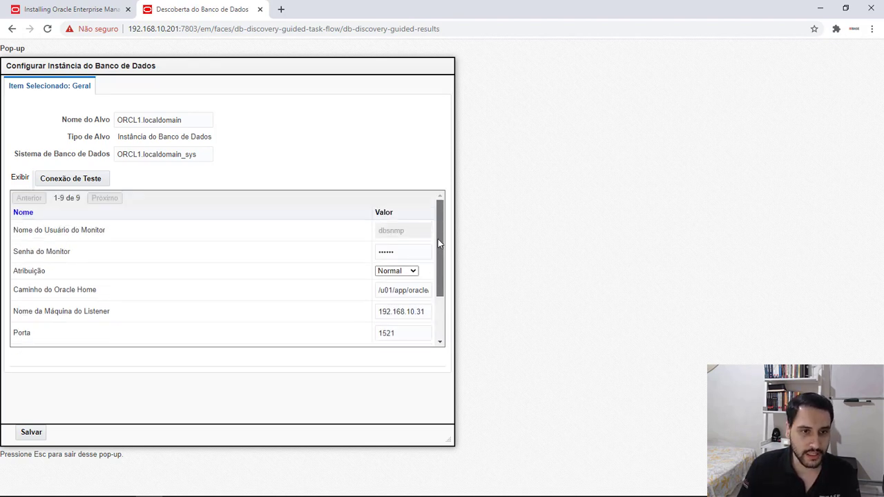
Test the connection with the instance's configured settings, dismiss the result, and save the database instance configuration
click(78, 179)
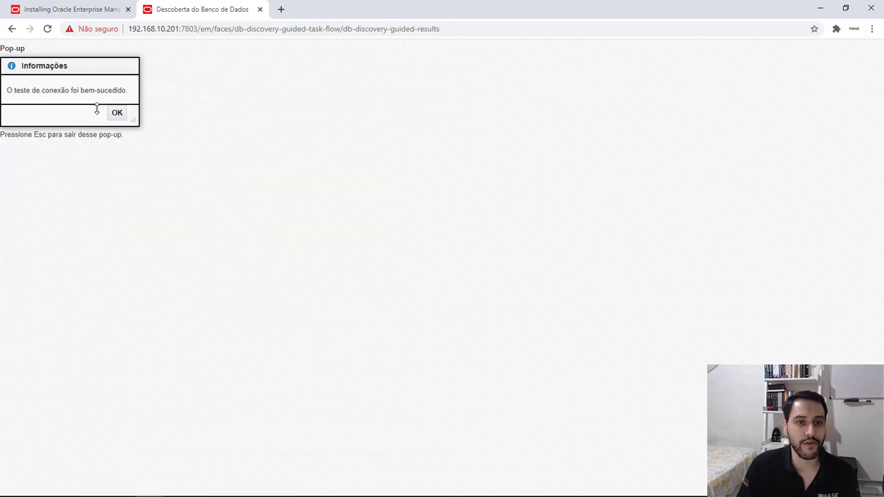
click(116, 113)
click(386, 312)
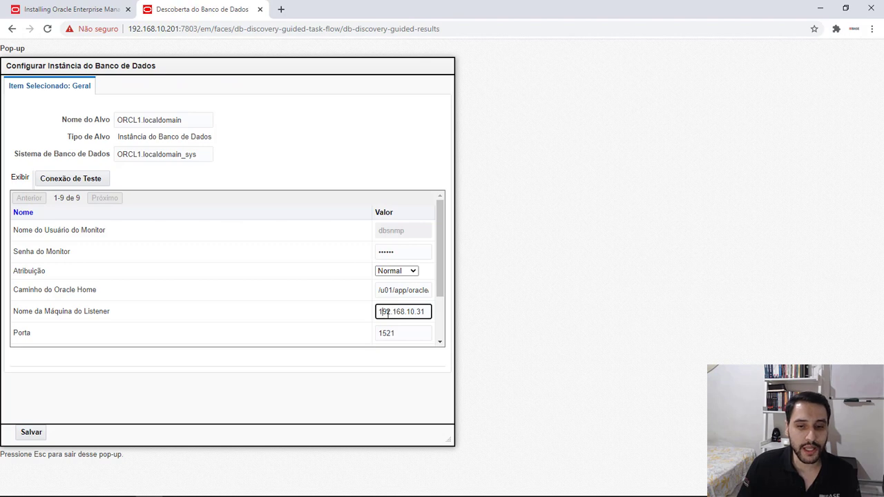
drag(379, 311, 448, 315)
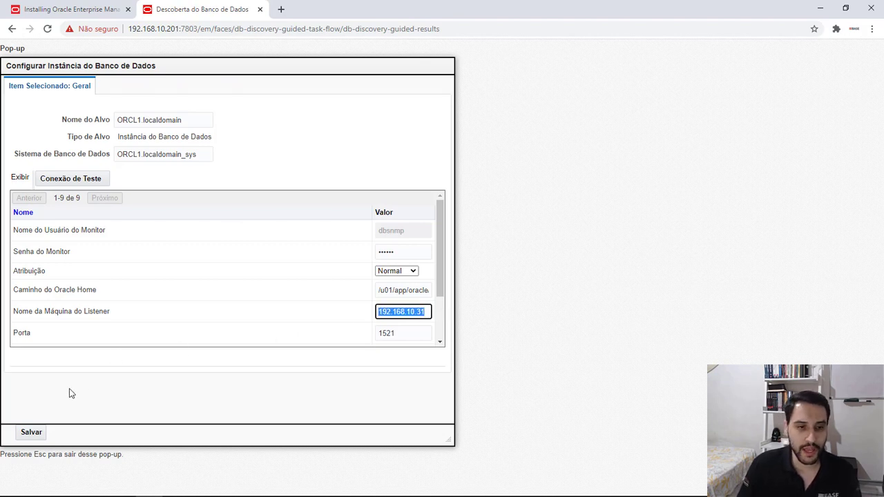
click(31, 433)
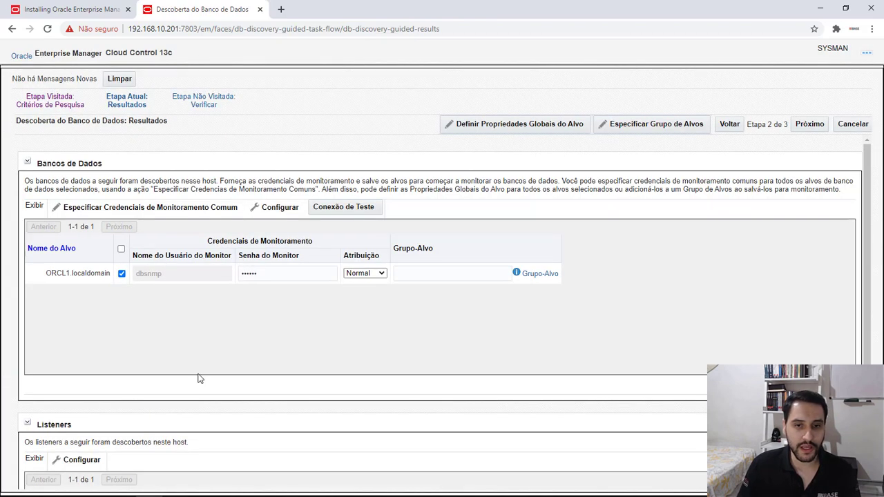
Retest the monitoring connection for ORCL1.localdomain from the discovery results, review the selected targets, and continue to the verification stage
click(346, 207)
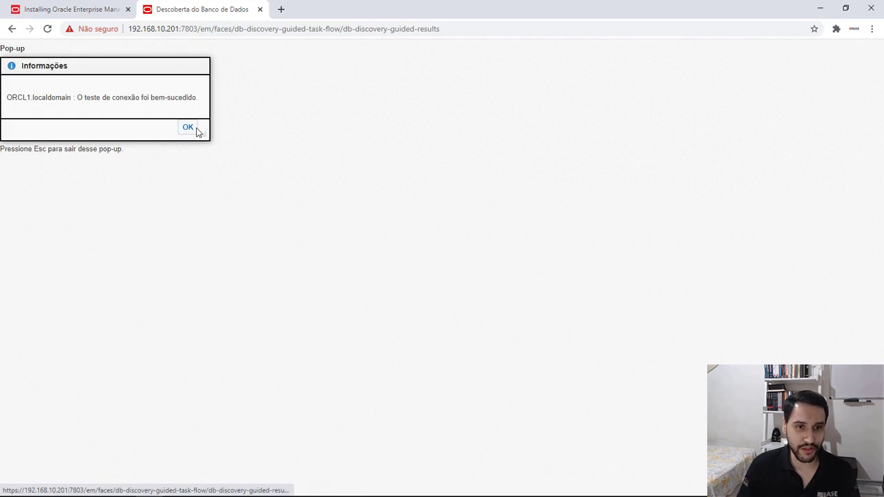
click(189, 128)
scroll(420, 298, down, 3)
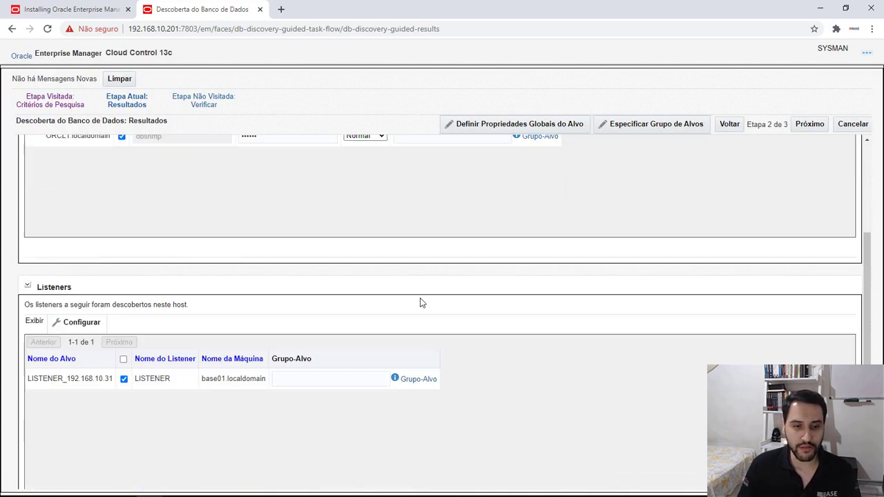
scroll(396, 304, up, 3)
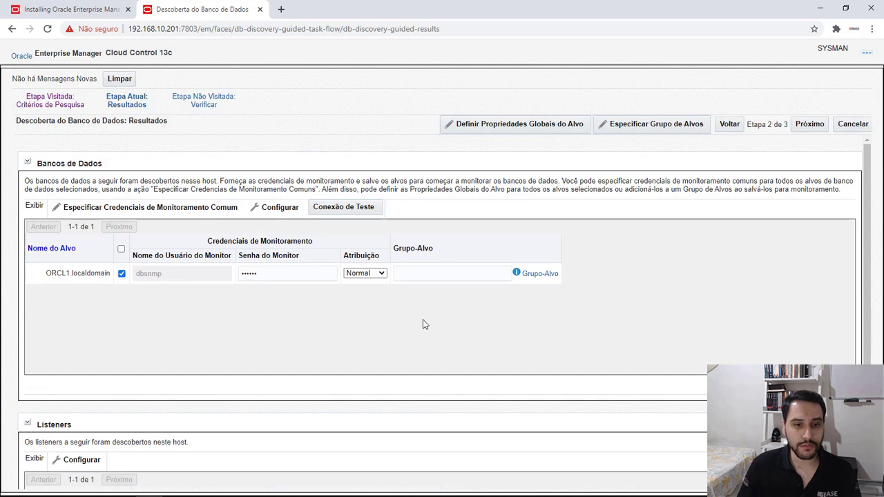
scroll(422, 324, down, 3)
scroll(308, 347, up, 3)
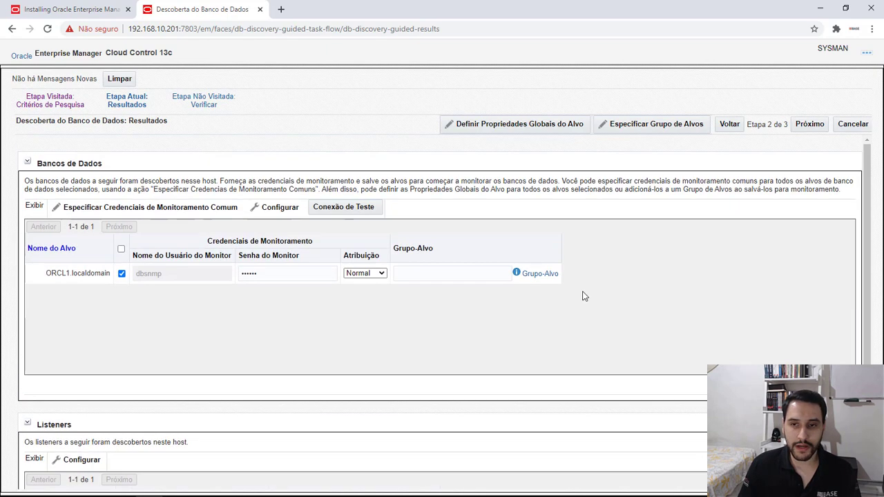
click(808, 126)
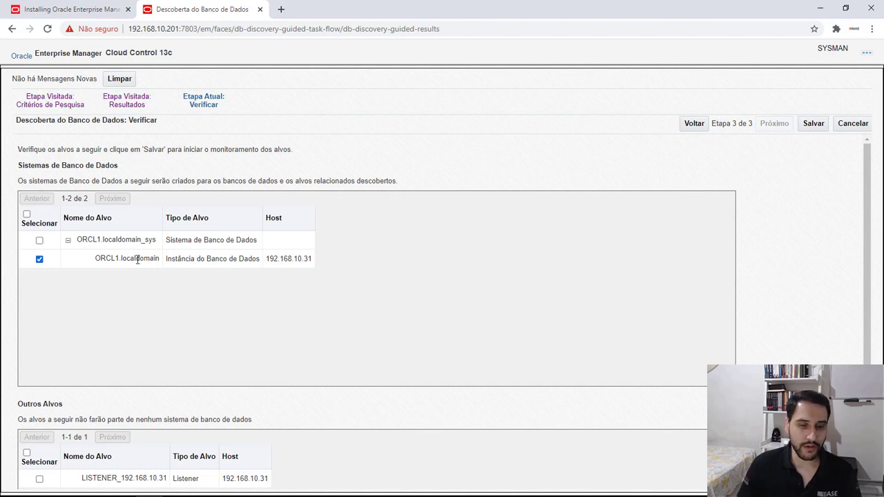
Include LISTENER_192.168.10.31 with the ORCL1.localdomain database, save the targets for monitoring, and dismiss the confirmation and page-update notice
scroll(159, 269, down, 3)
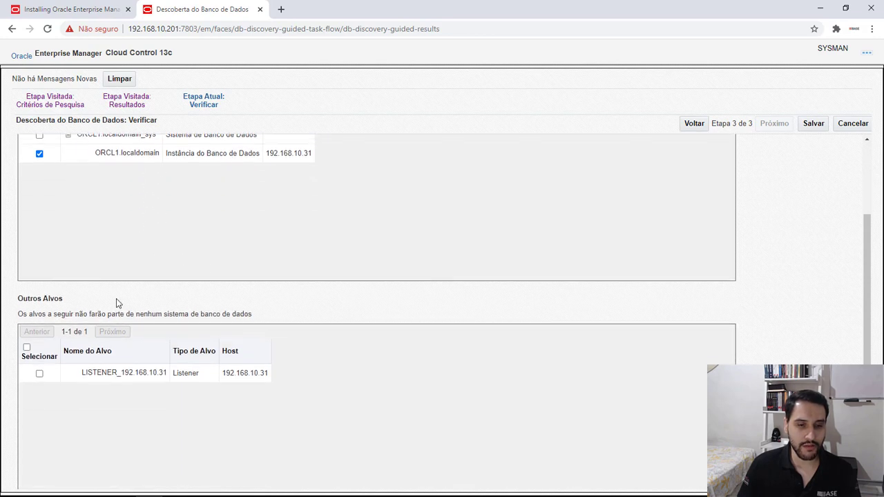
click(39, 368)
scroll(345, 375, up, 3)
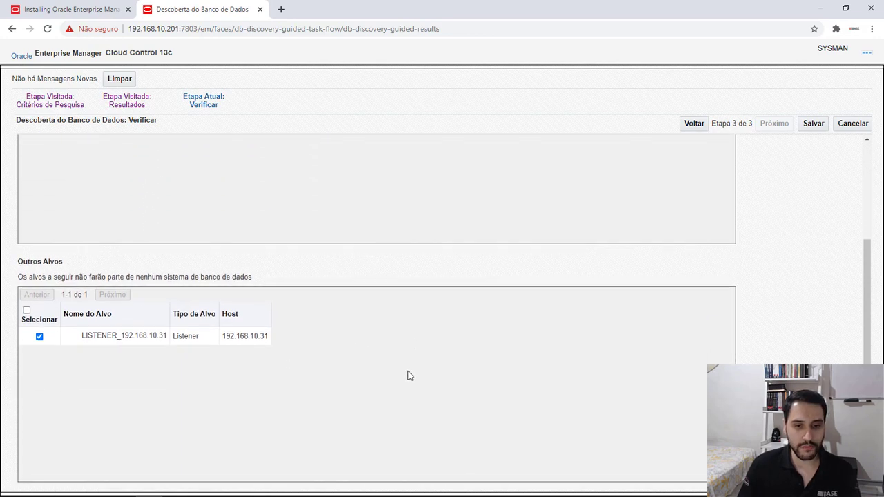
click(807, 125)
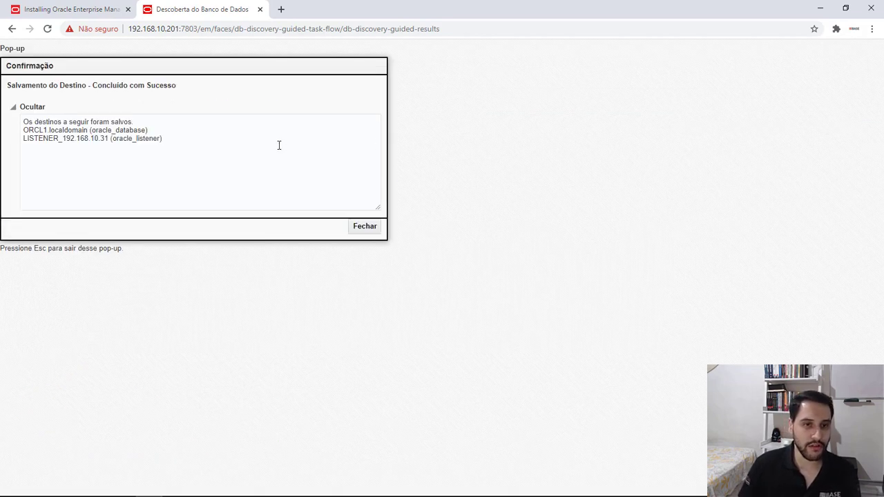
click(365, 227)
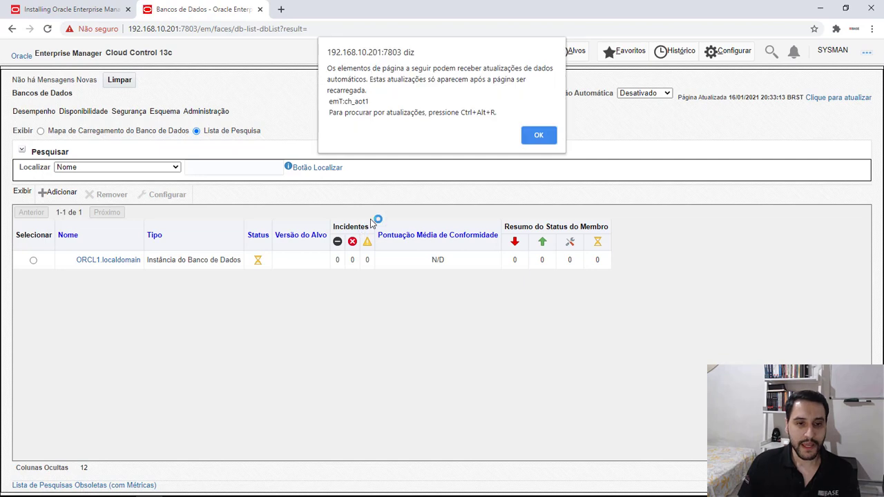
click(541, 135)
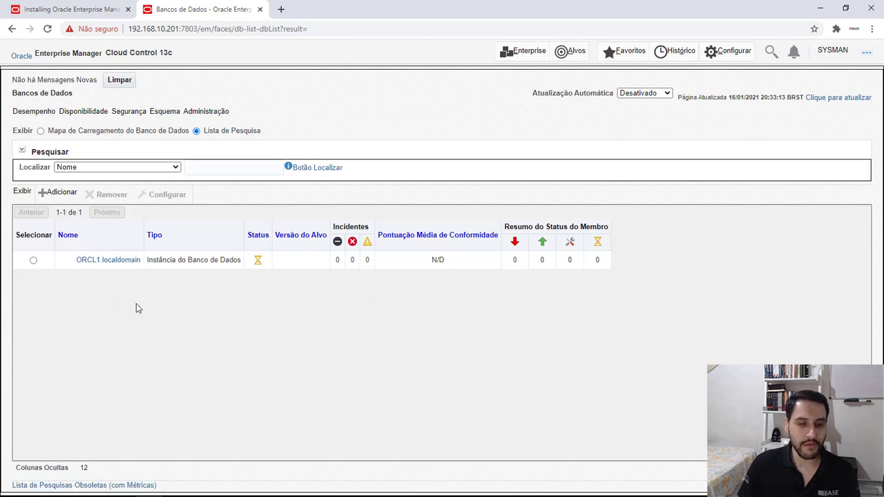
Open the ORCL1.localdomain home page and examine its memory resource breakdown, including the cumulative values
click(99, 265)
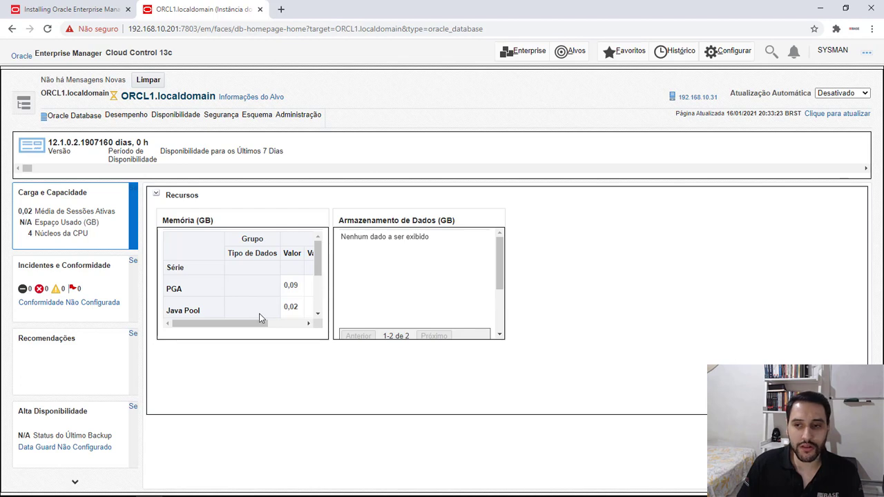
drag(250, 325, 203, 330)
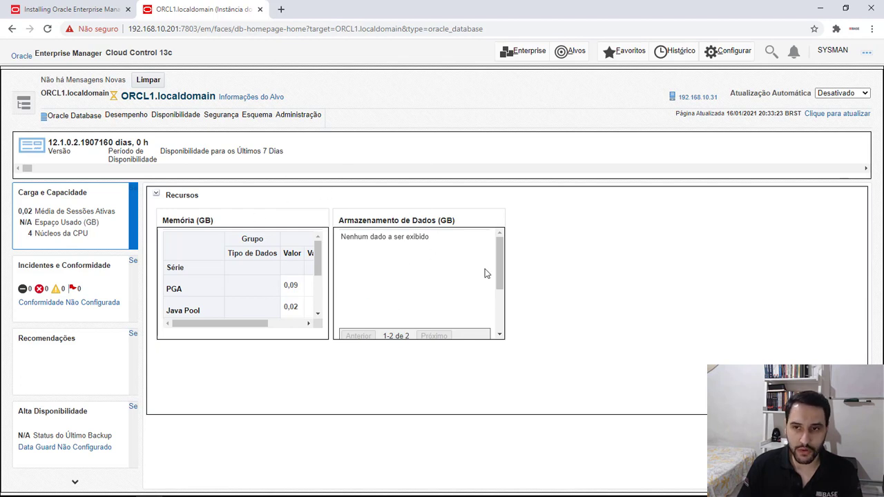
scroll(183, 276, down, 3)
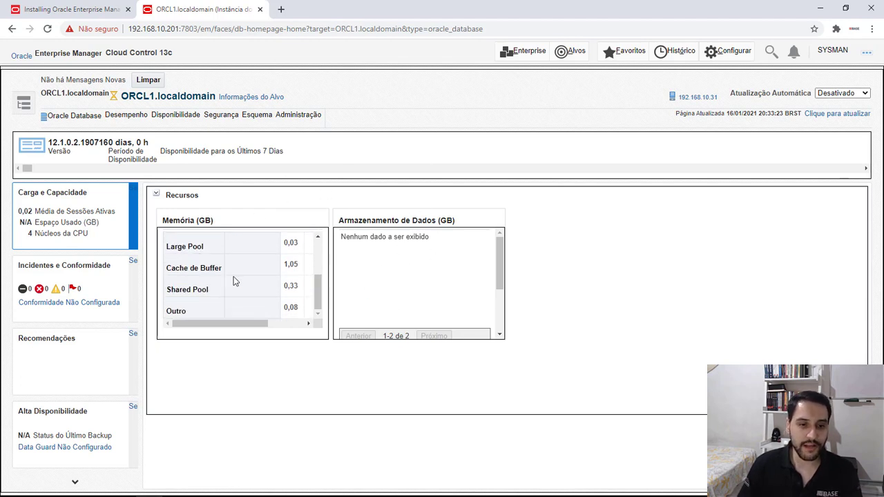
scroll(226, 318, down, 1)
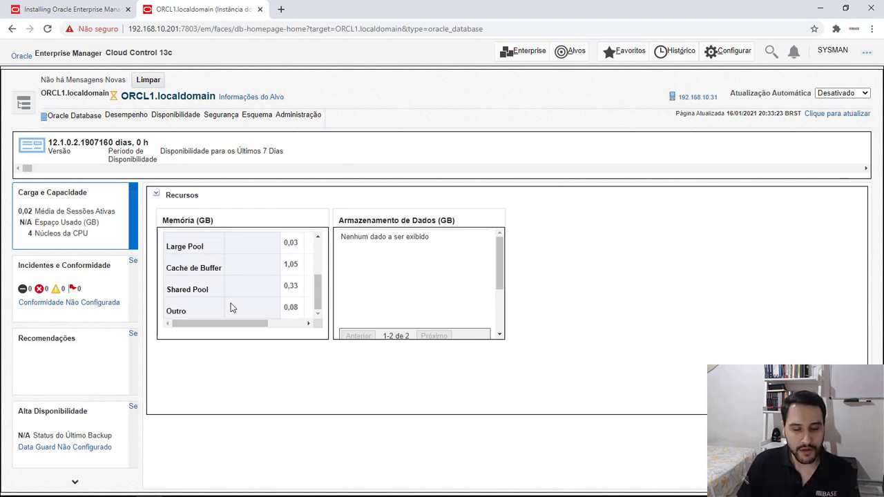
scroll(231, 307, up, 3)
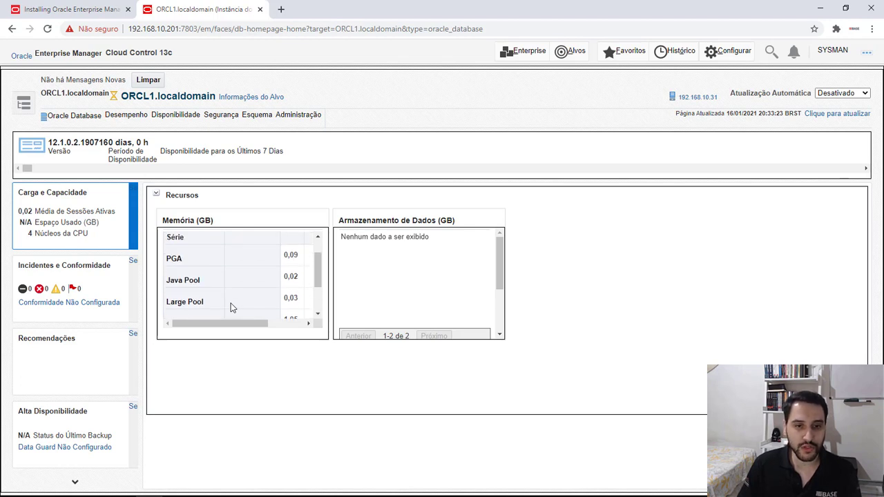
scroll(231, 307, up, 1)
drag(231, 322, 266, 322)
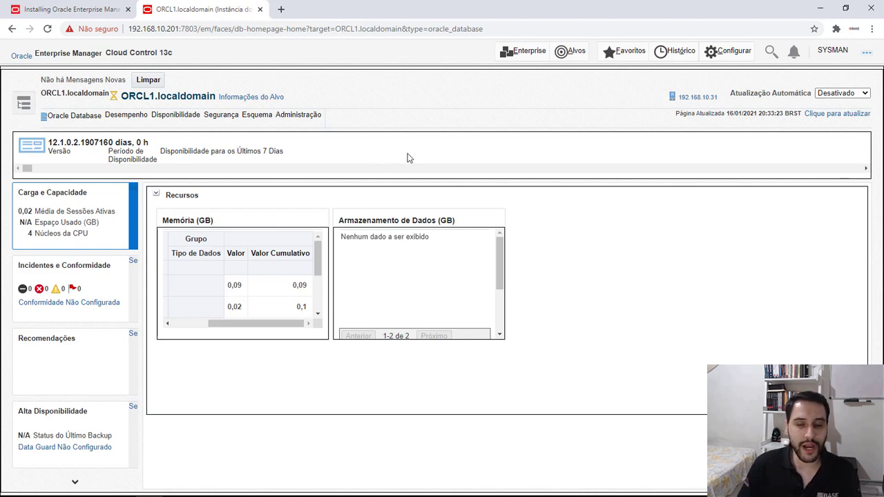
Return to the list of database targets to check the status of ORCL1.localdomain, dismissing the page-update notice
click(572, 53)
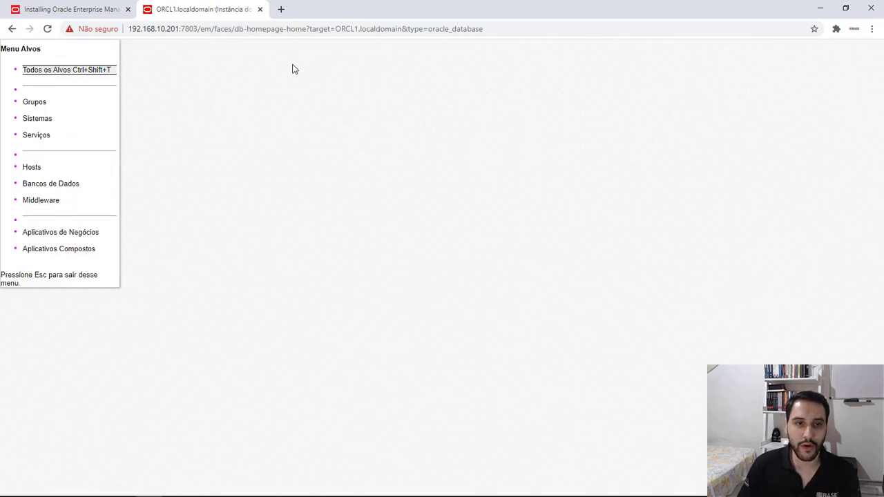
click(52, 185)
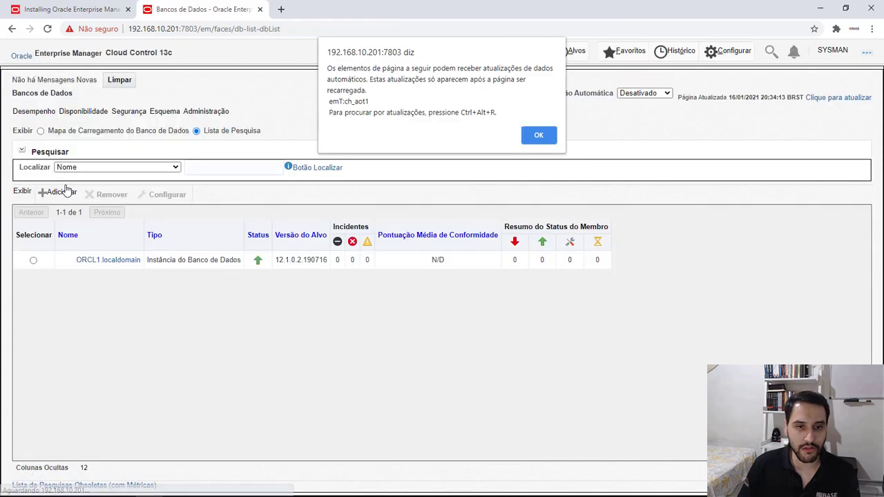
click(528, 136)
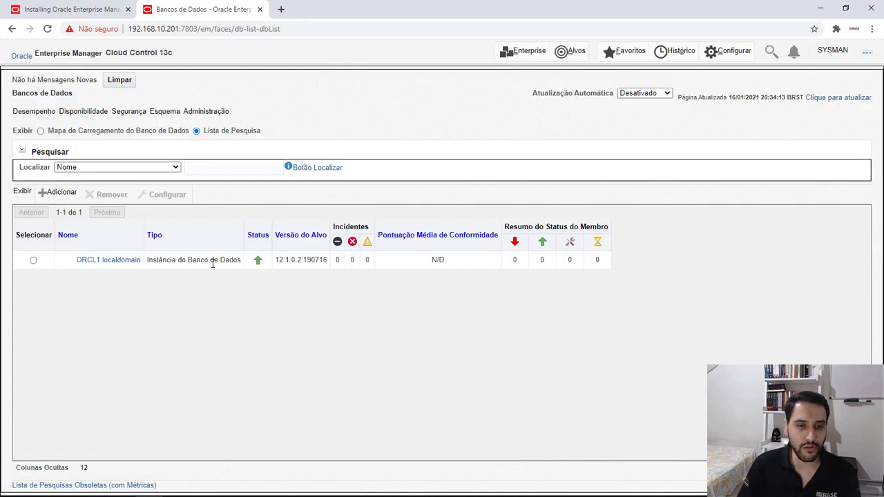
Switch the databases page to the database load map and open the availability status history of ORCL1.localdomain
click(41, 131)
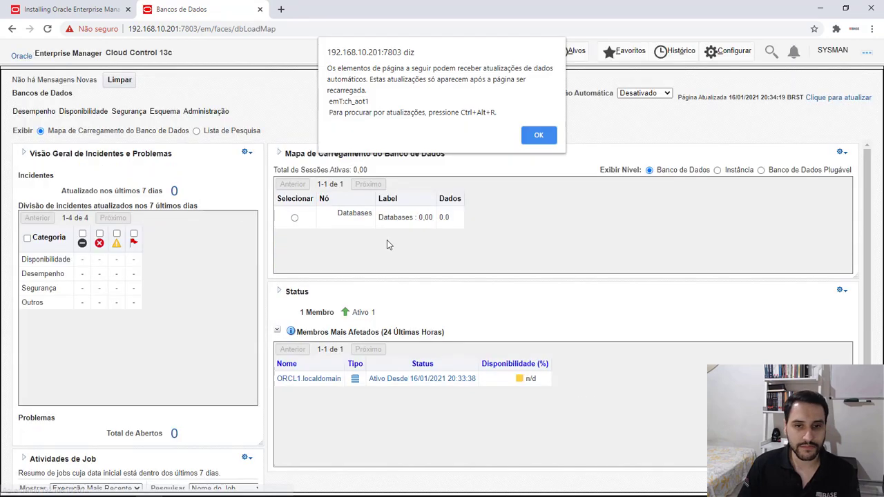
click(540, 138)
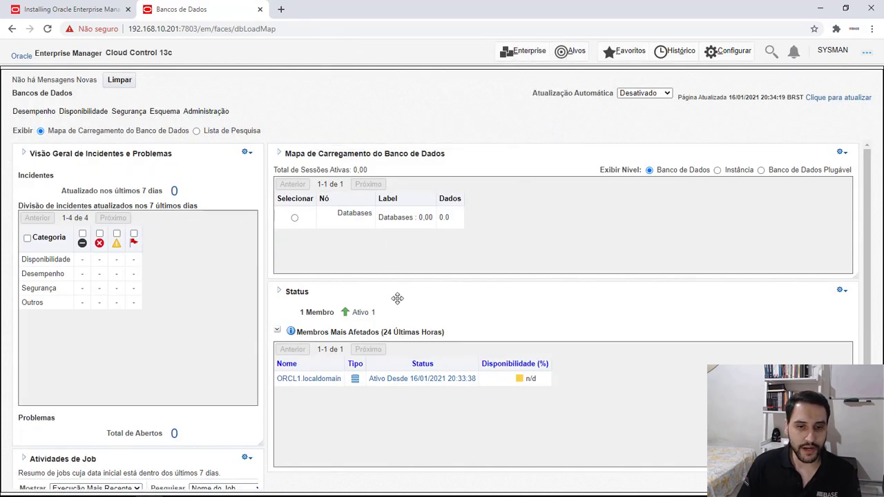
click(421, 381)
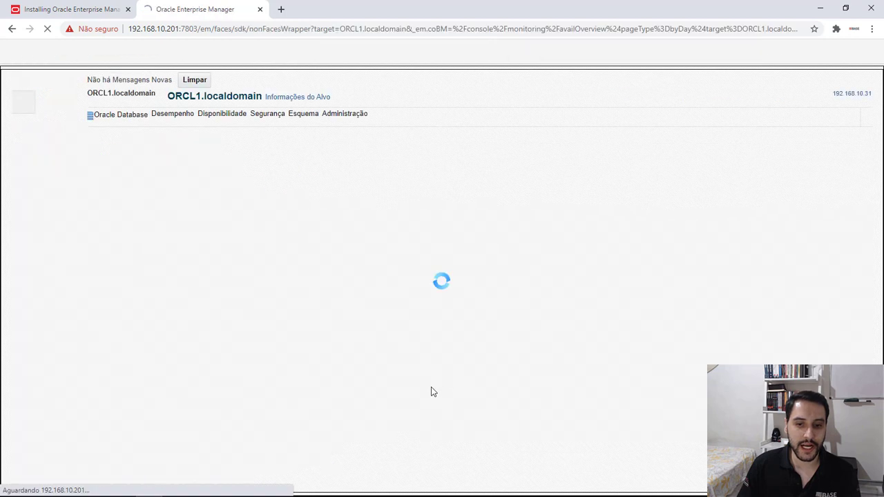
click(546, 139)
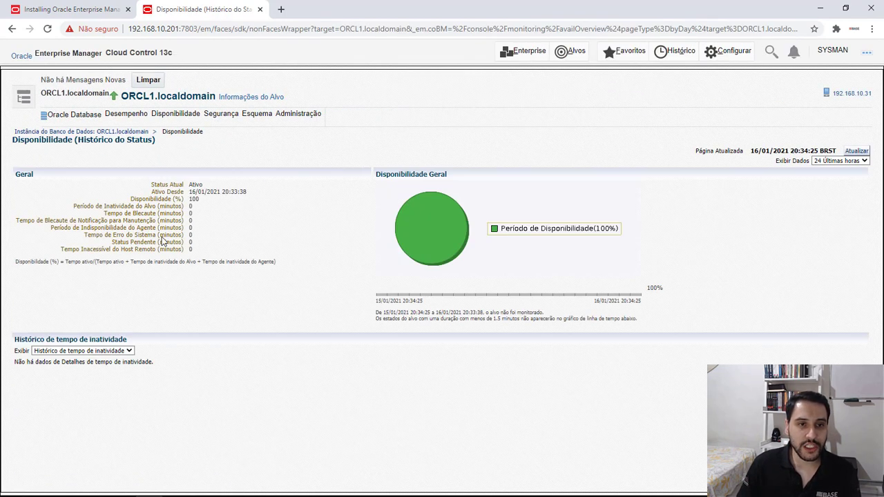
Go back to the databases overview, dismiss the page-update notice, and open the ORCL1.localdomain home page
click(570, 51)
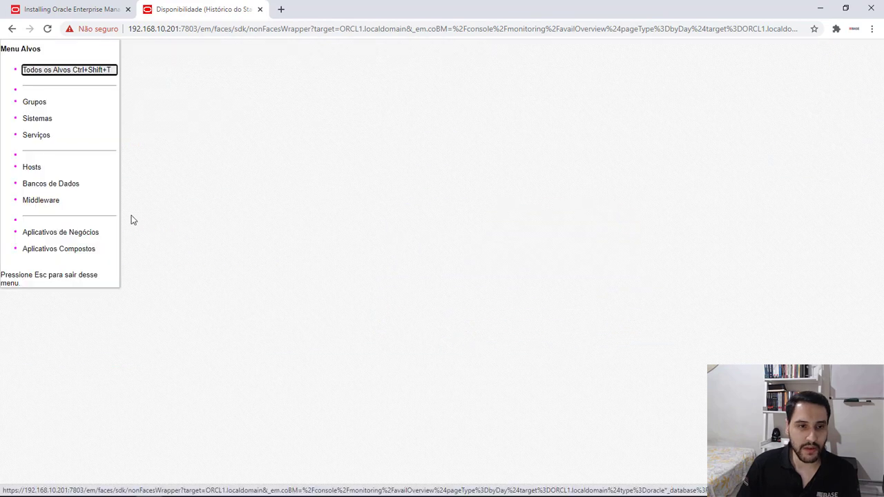
click(52, 183)
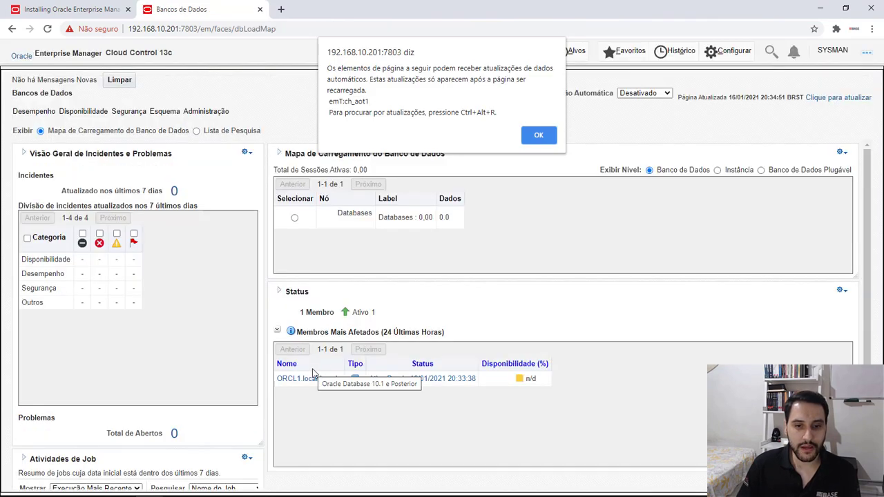
click(536, 133)
click(308, 384)
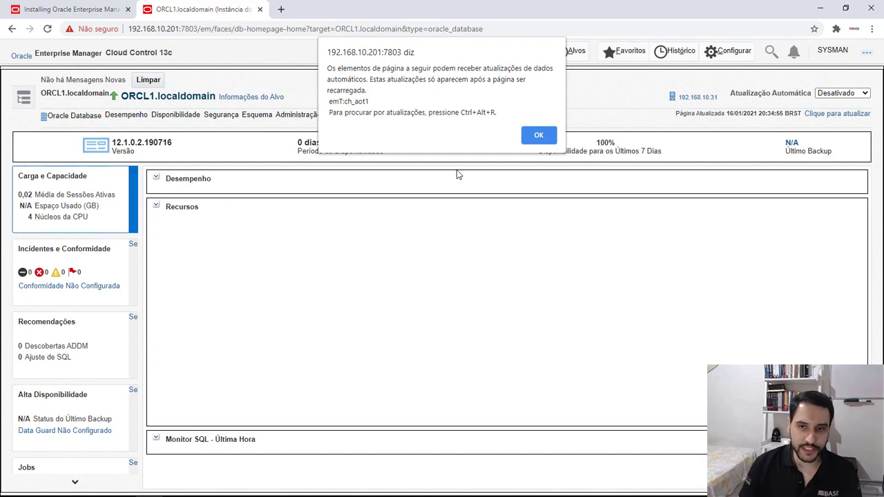
Dismiss the page-update notice and examine the activity class figures in the Desempenho section of ORCL1.localdomain
click(538, 136)
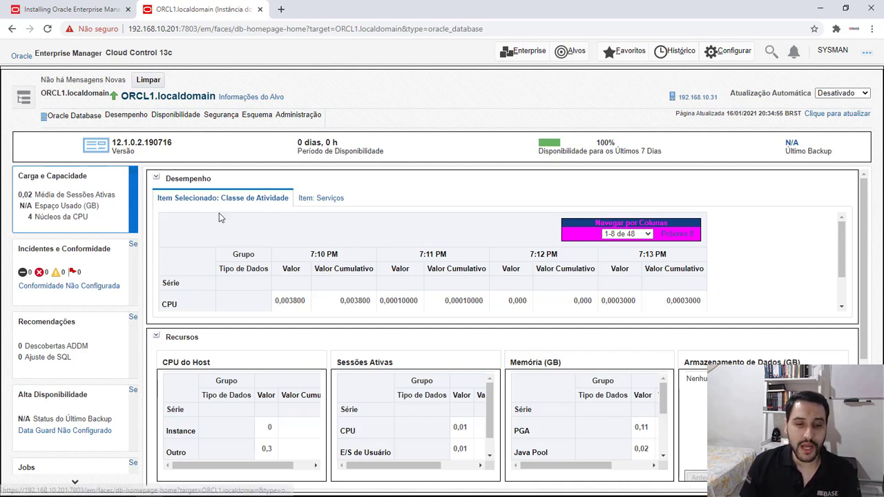
scroll(316, 233, down, 5)
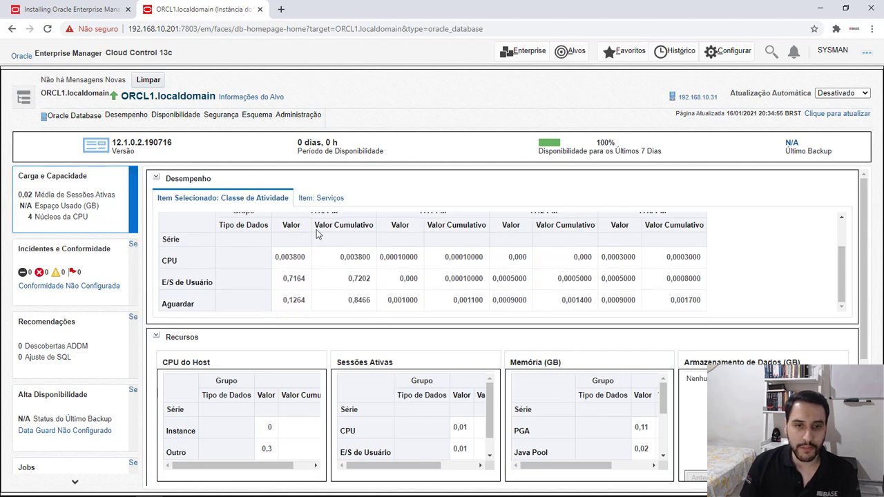
scroll(291, 242, up, 3)
scroll(291, 242, up, 1)
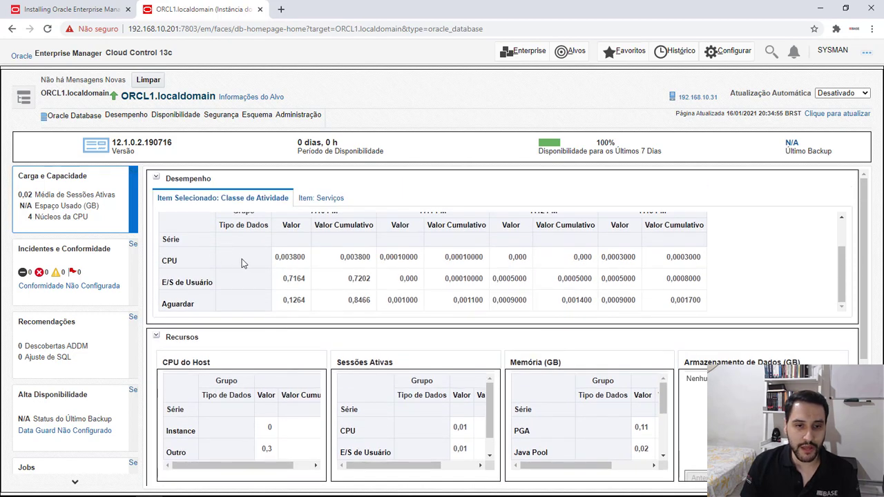
Collapse the Desempenho and Recursos sections to view the last-hour SQL monitor, and expand both again
click(157, 180)
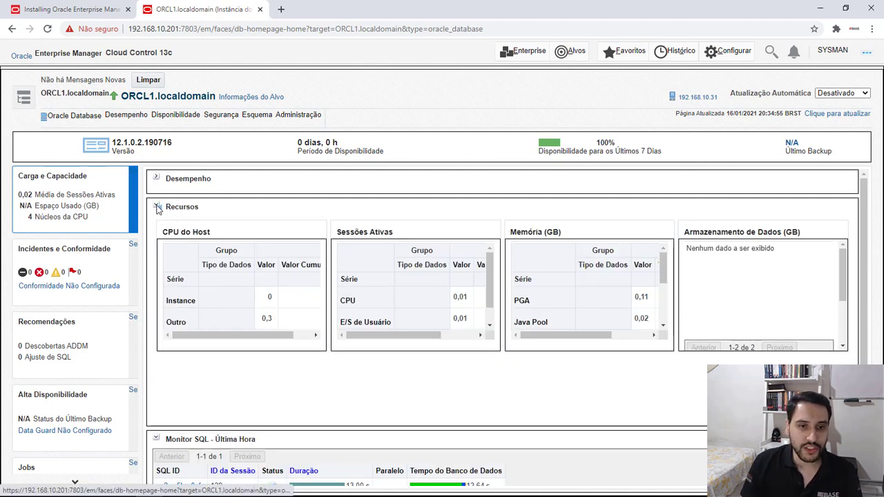
click(157, 207)
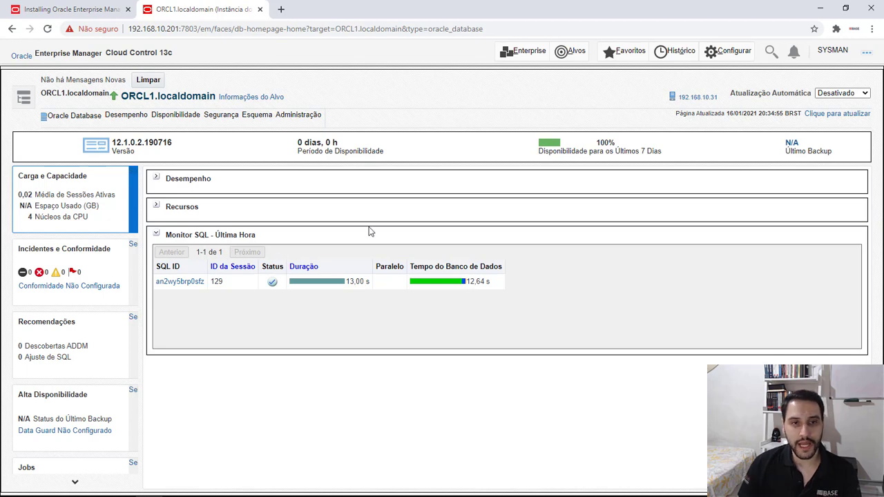
click(157, 207)
click(157, 178)
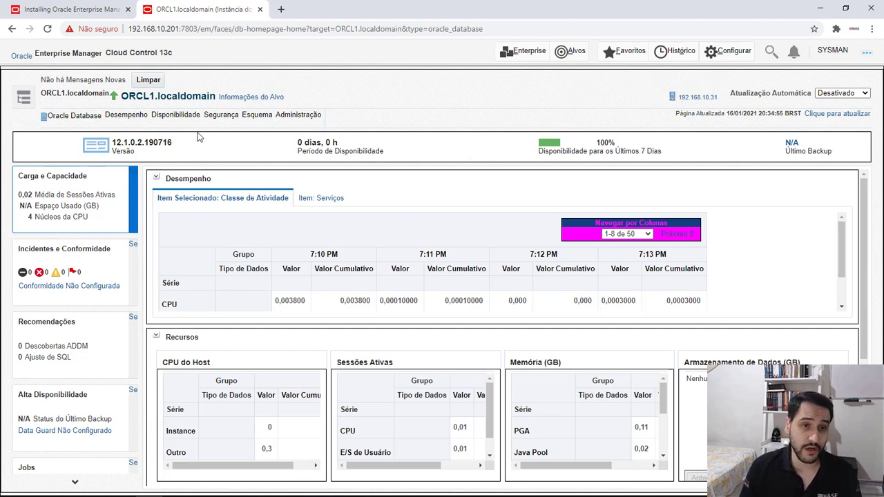
Review the administration, schema, security, availability and performance options offered for ORCL1.localdomain without opening any of them
click(301, 115)
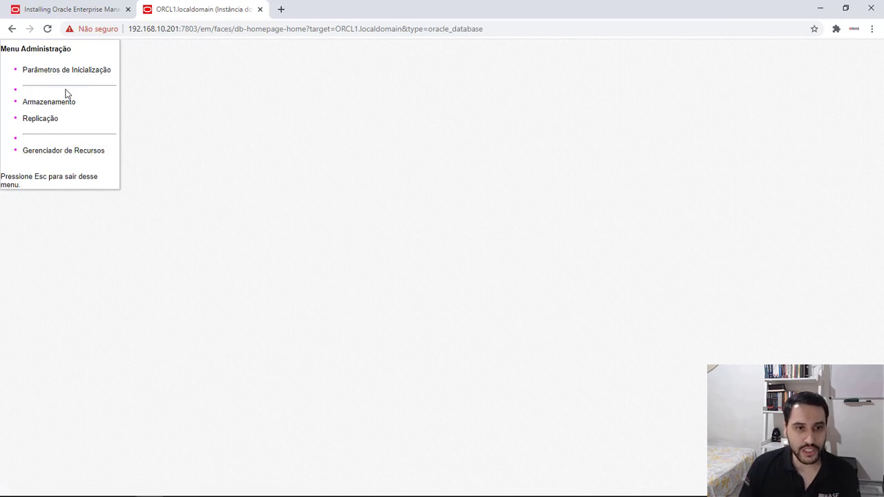
key(Escape)
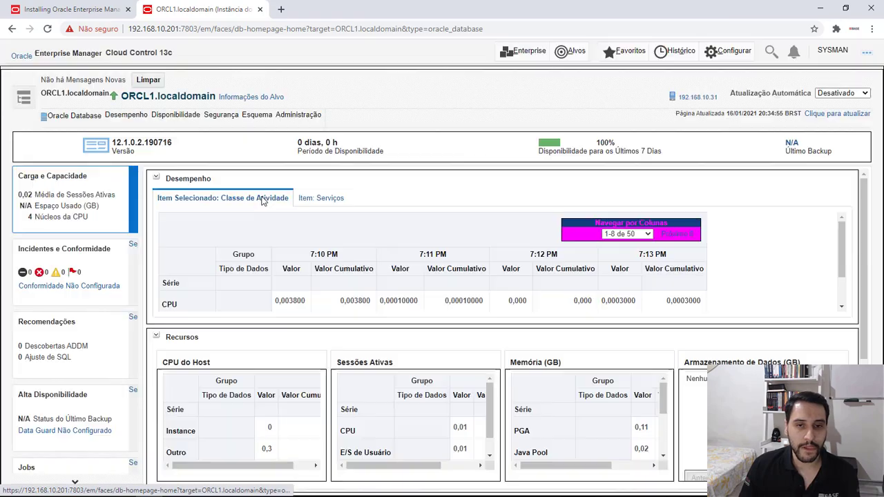
click(254, 116)
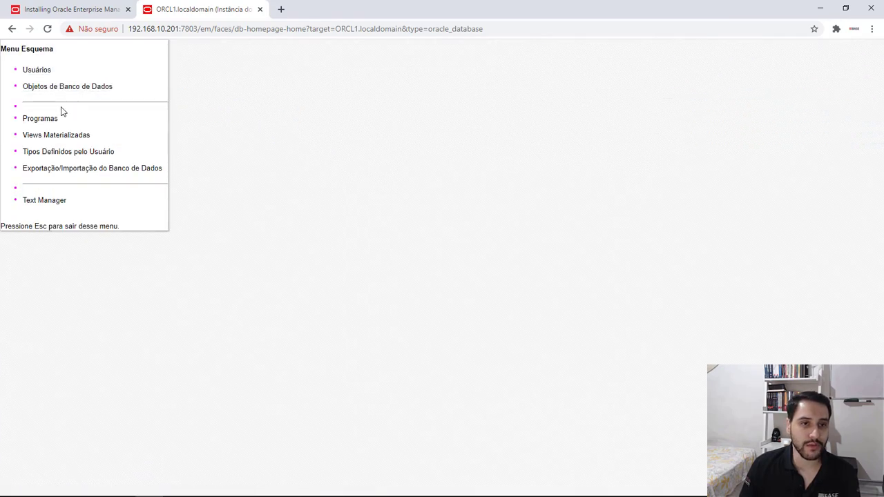
key(Escape)
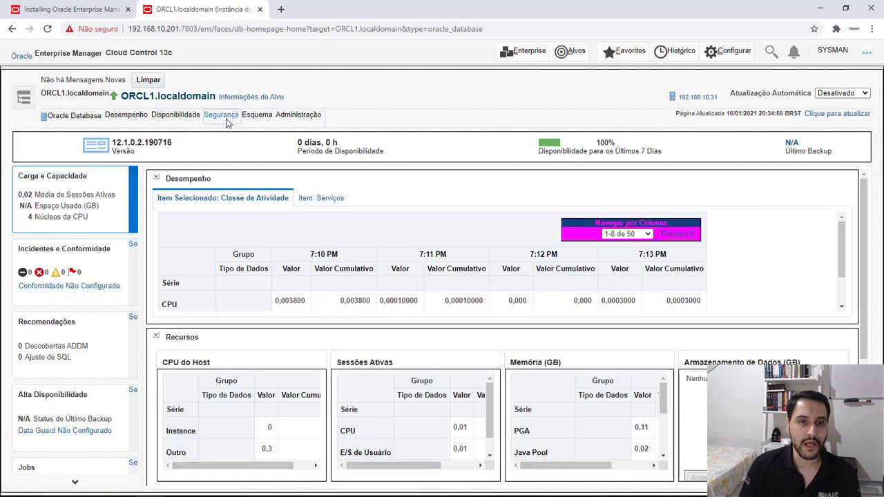
click(221, 117)
key(Escape)
click(159, 116)
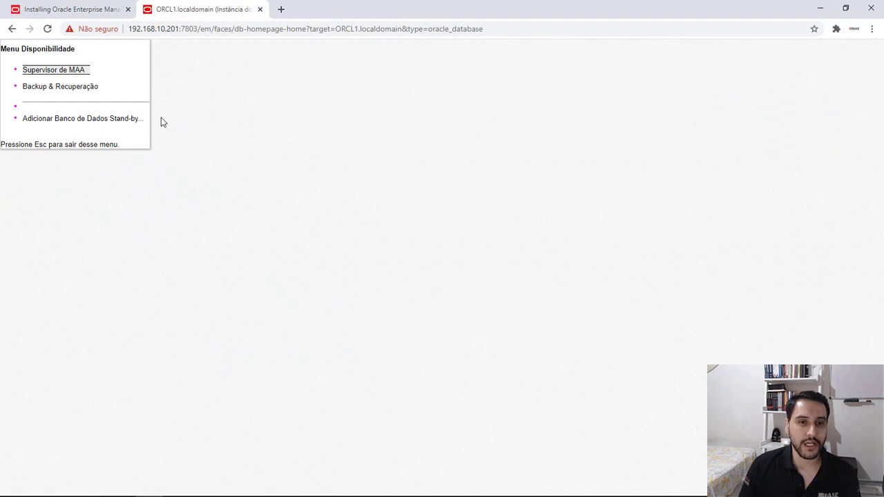
key(Escape)
click(114, 117)
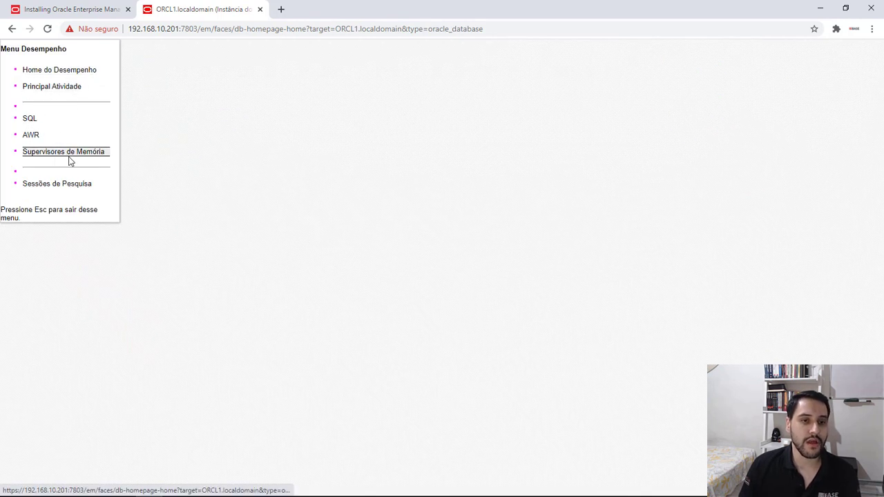
key(Escape)
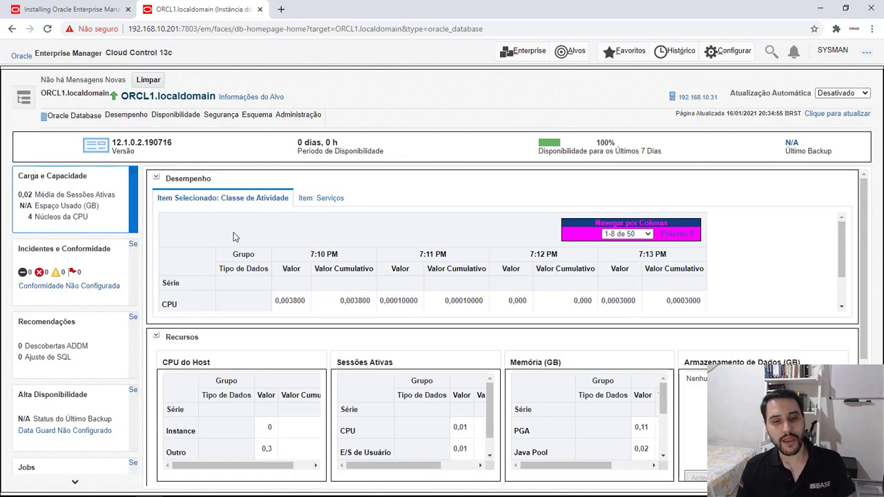